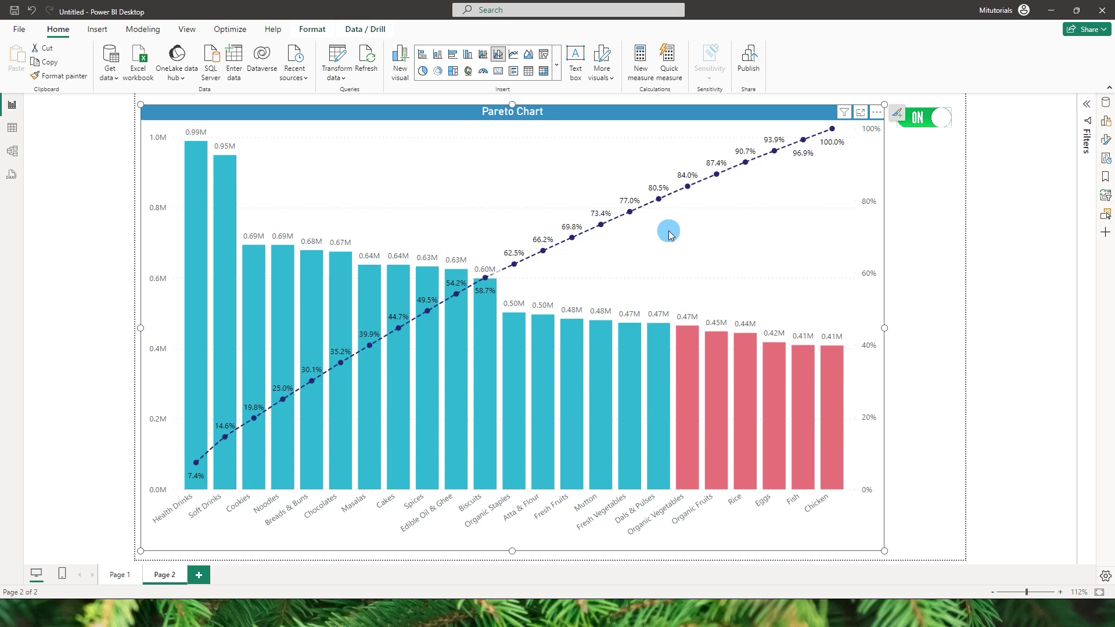
Examine the finished Pareto chart and switch its cumulative percentage line off and back on
mouse_move(664, 367)
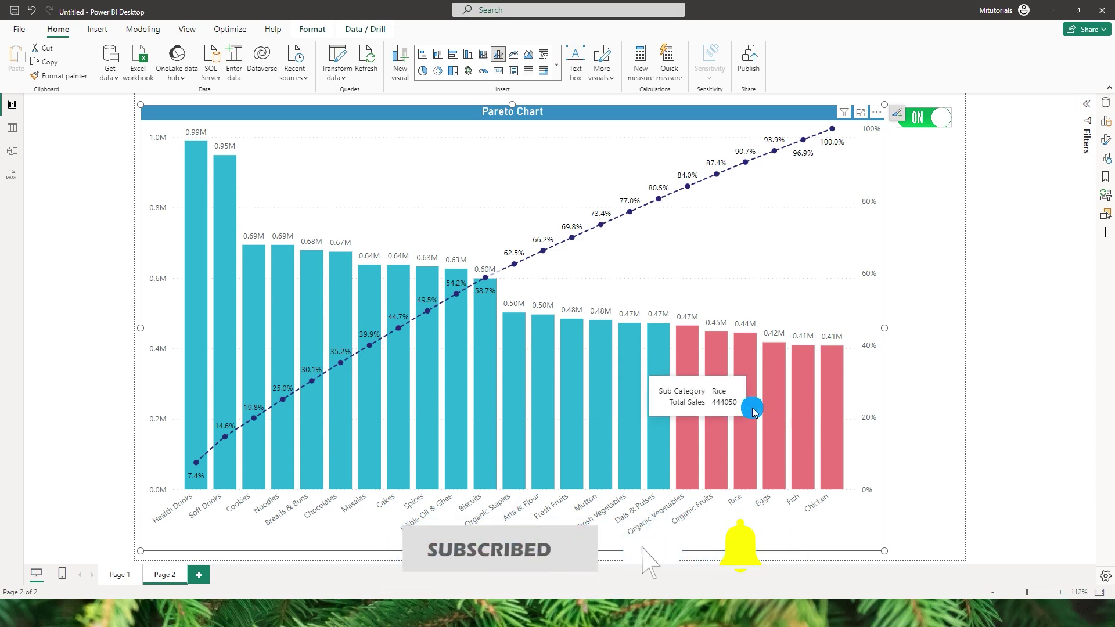
key("Escape")
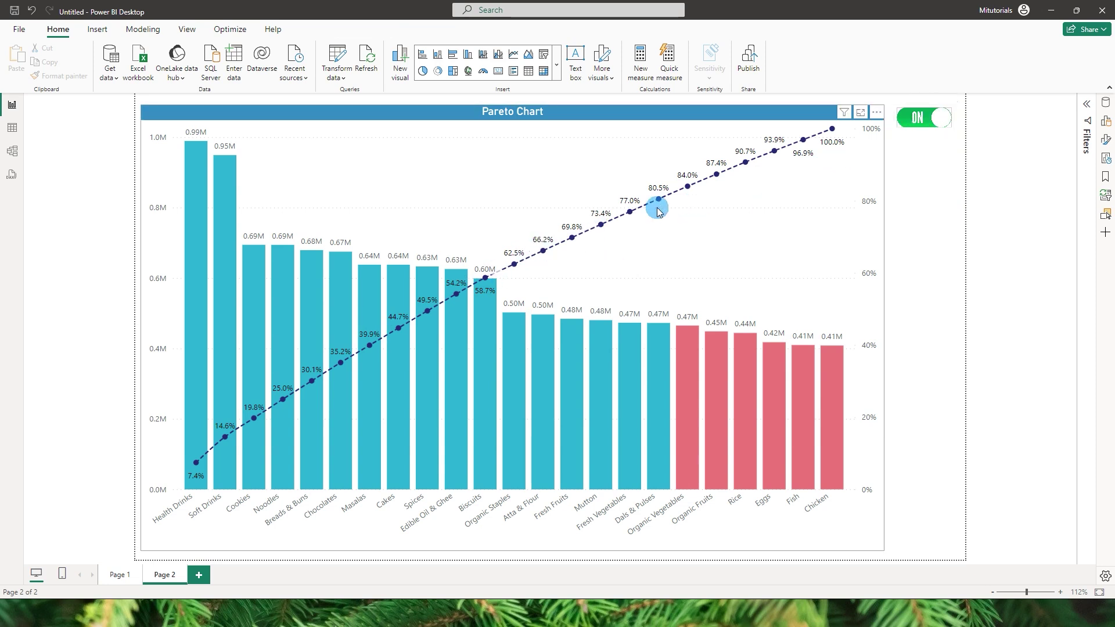
left_click(925, 123)
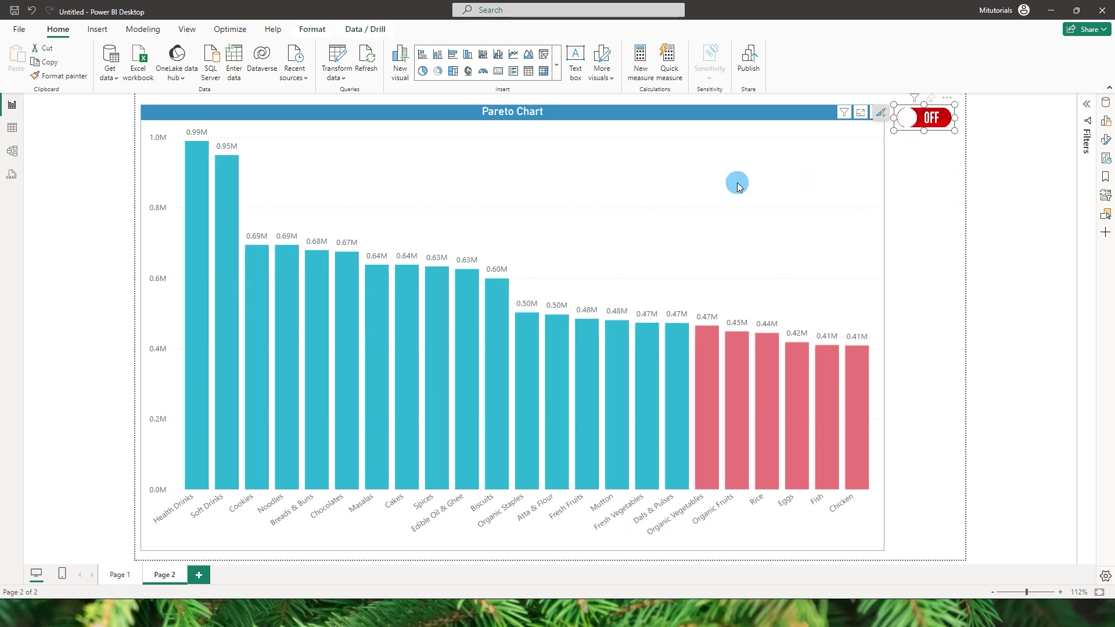
left_click(926, 125)
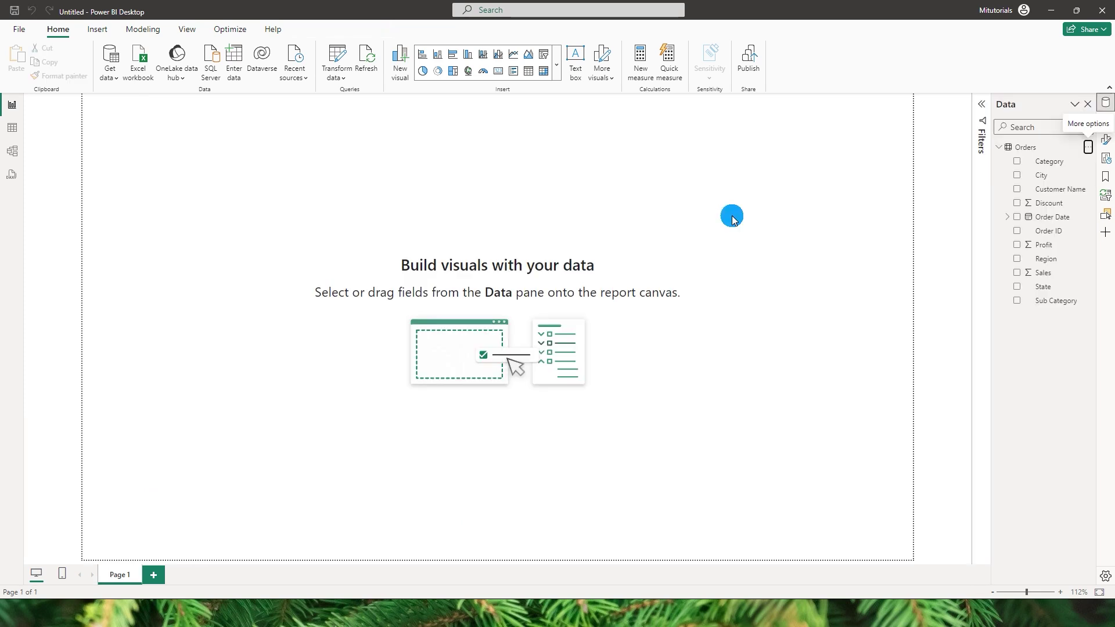
Add a new measure named Total Sales to the Orders table
left_click(1087, 147)
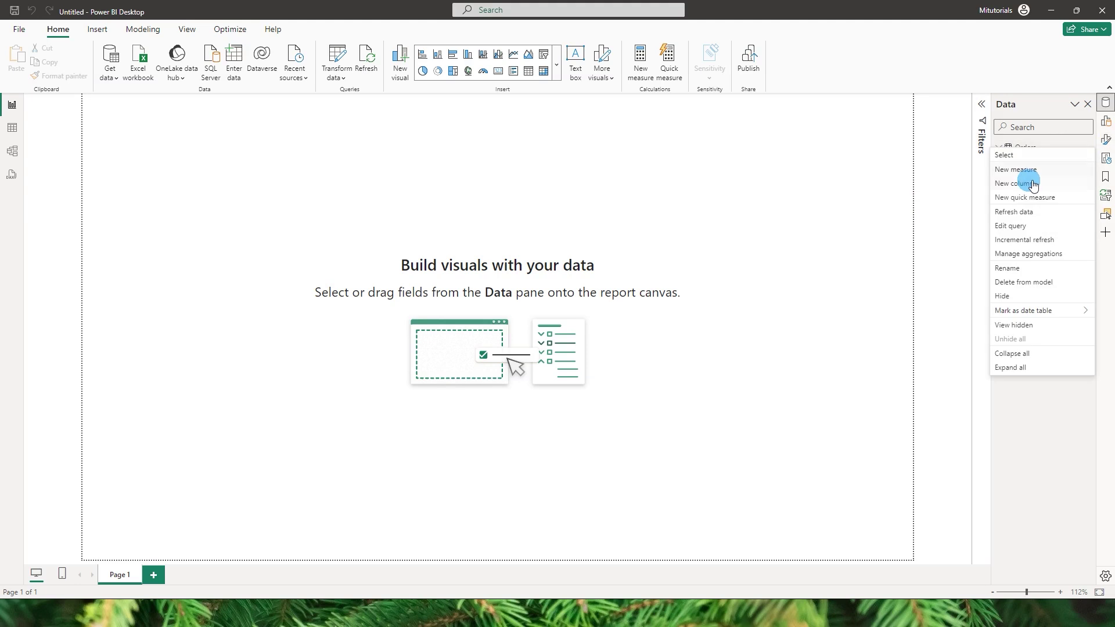
left_click(1031, 173)
scroll(142, 112, "up", 3)
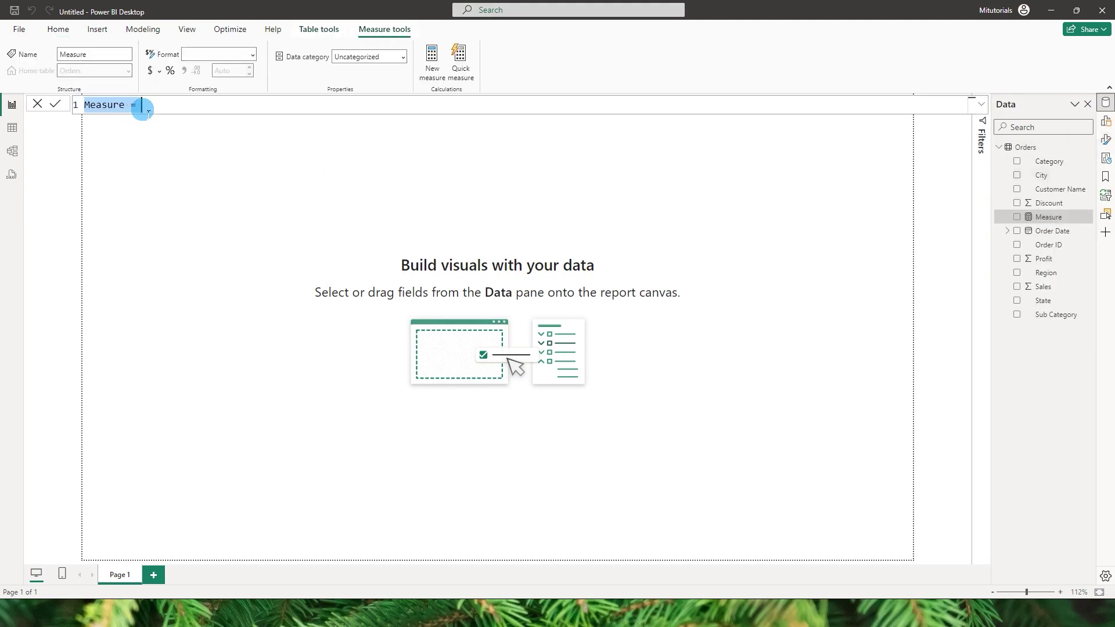
double_click(145, 112)
type("Ta")
key("BackSpace")
type("otal Sales")
Define the Total Sales measure as CALCULATE(SUM(Orders[Sales])) and commit it
left_click(246, 120)
type("Cal")
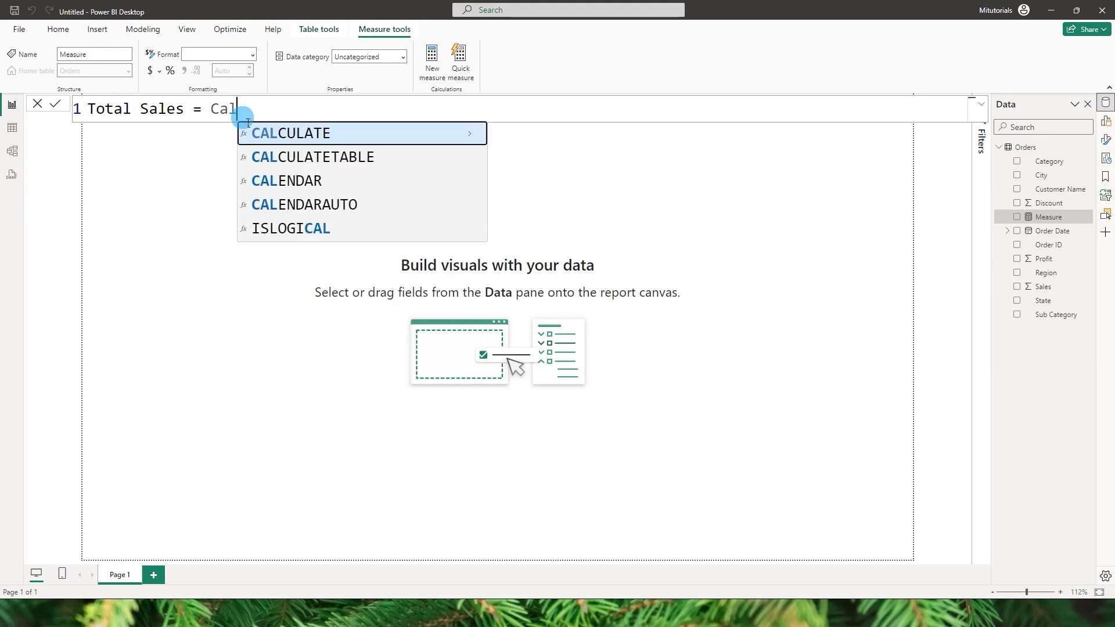
key("Tab")
type("sum")
key("Tab")
type("Sa")
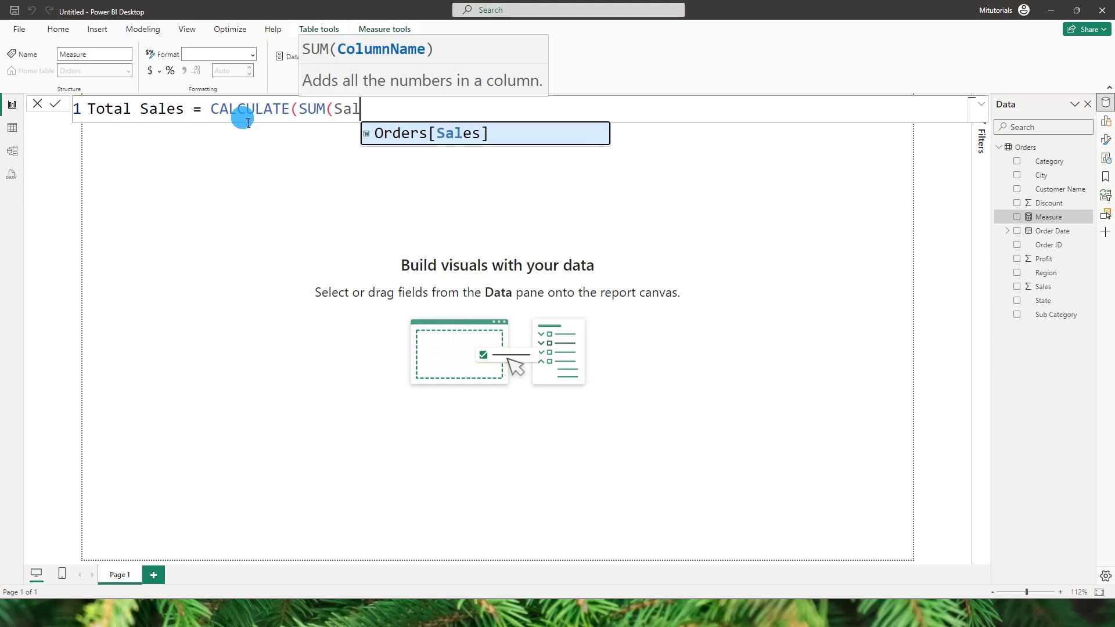
key("Tab")
type("))")
key("Return")
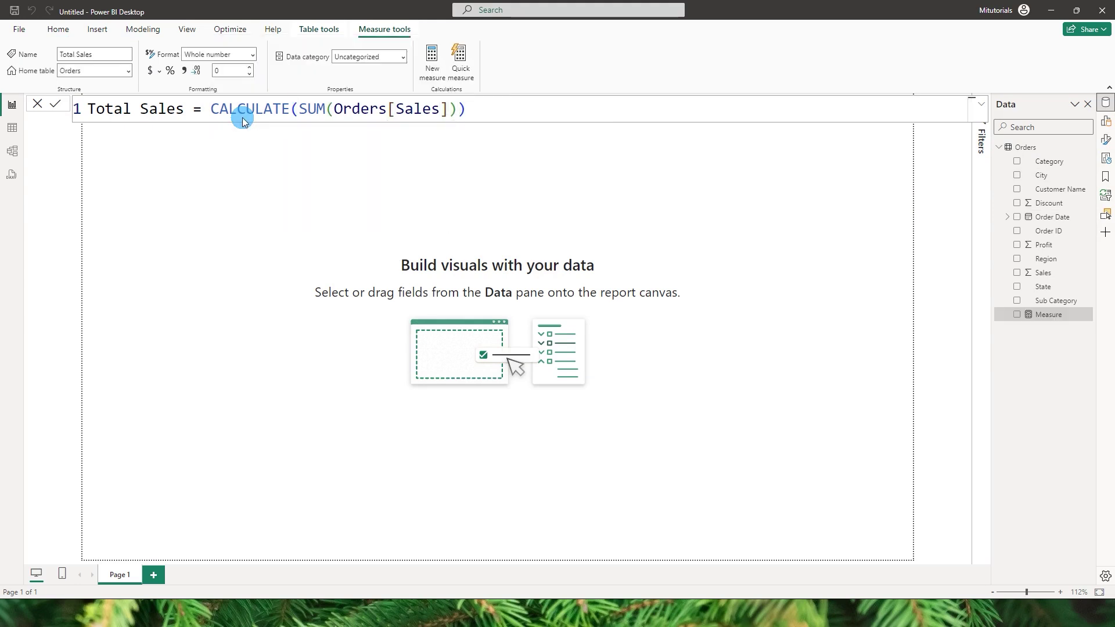
left_click(1085, 148)
left_click(717, 210)
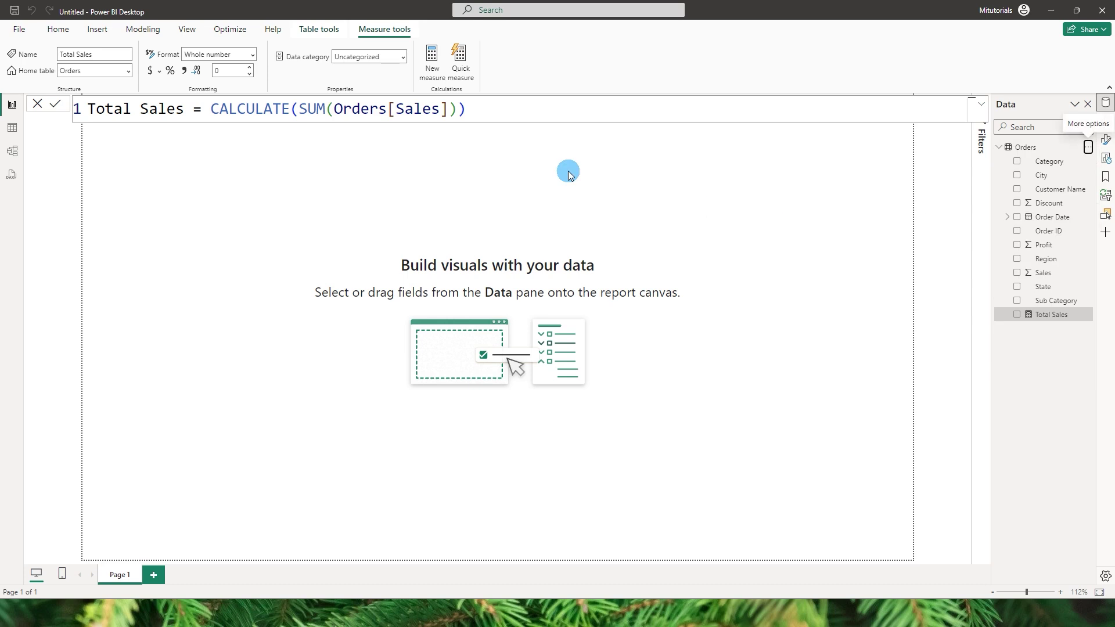
Insert a table visual showing Sub Category and Total Sales
left_click(57, 31)
left_click(529, 72)
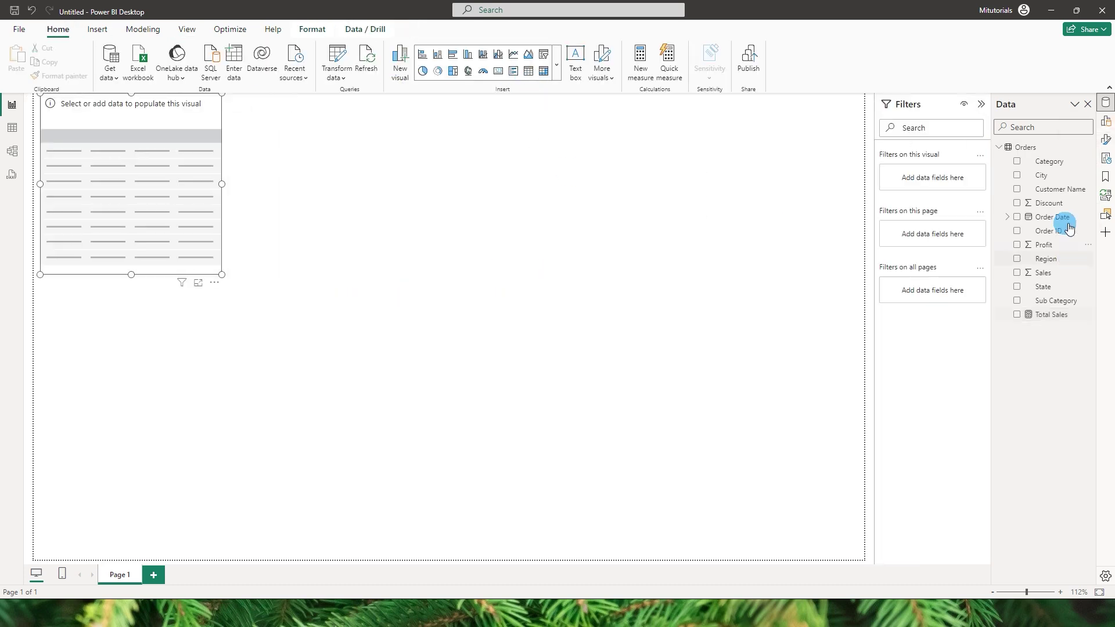
left_click(1022, 301)
left_click(1017, 314)
Enlarge the table visual to fit all its rows and move it away from the page's upper corner
left_click(219, 250)
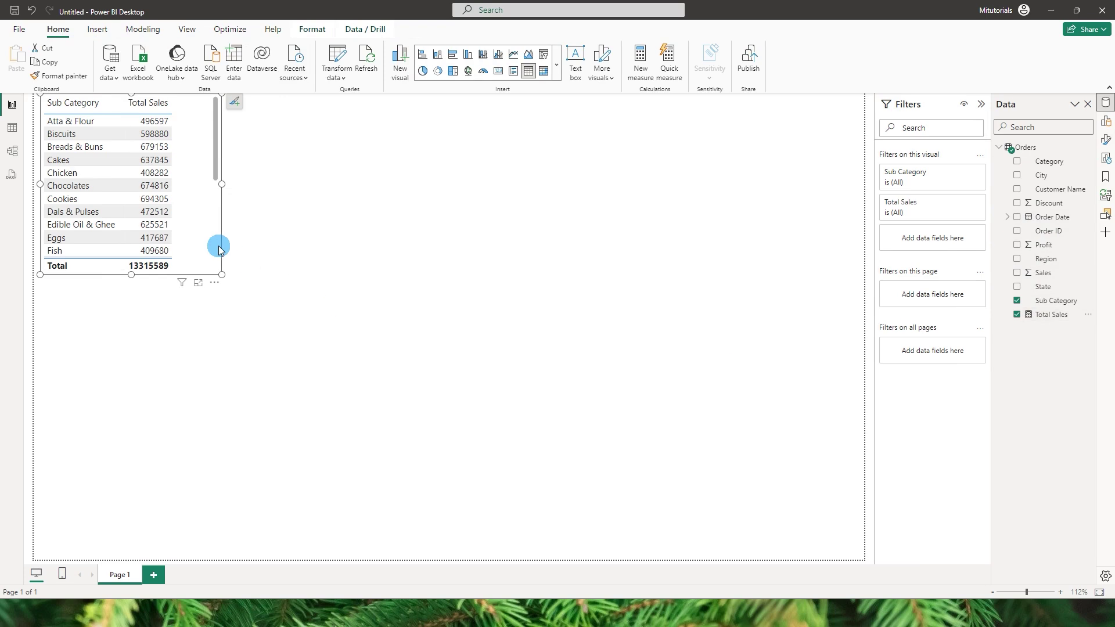
left_click_drag(222, 276, 343, 403)
left_click_drag(323, 267, 416, 331)
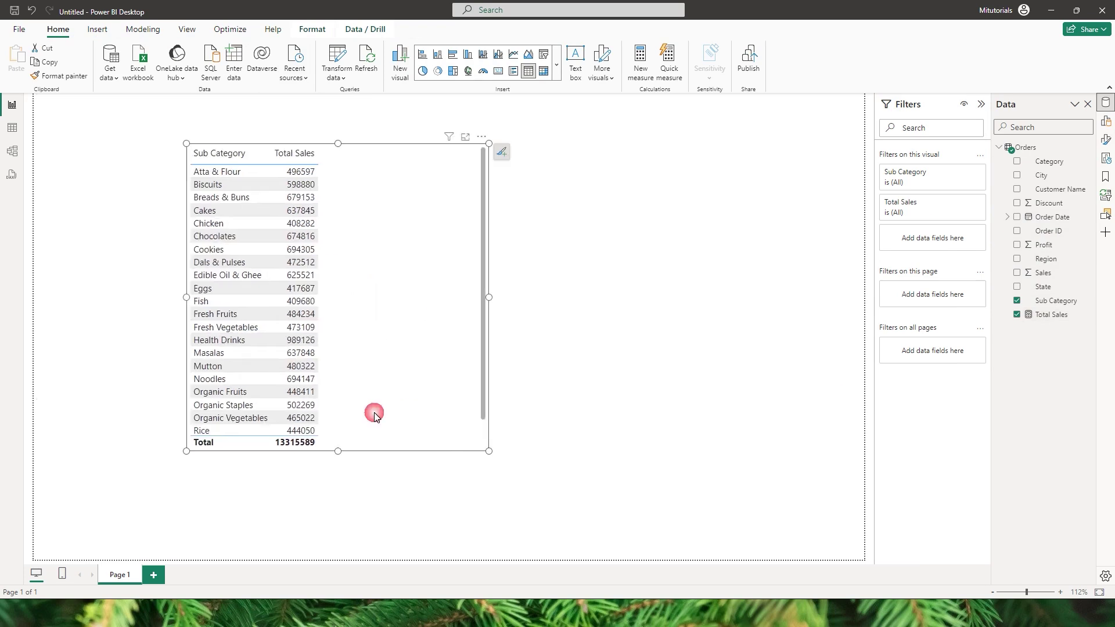
Add a new measure named Rank to the Orders table and begin its formula with the RANKX function
left_click(1063, 163)
left_click(1088, 147)
left_click(1035, 179)
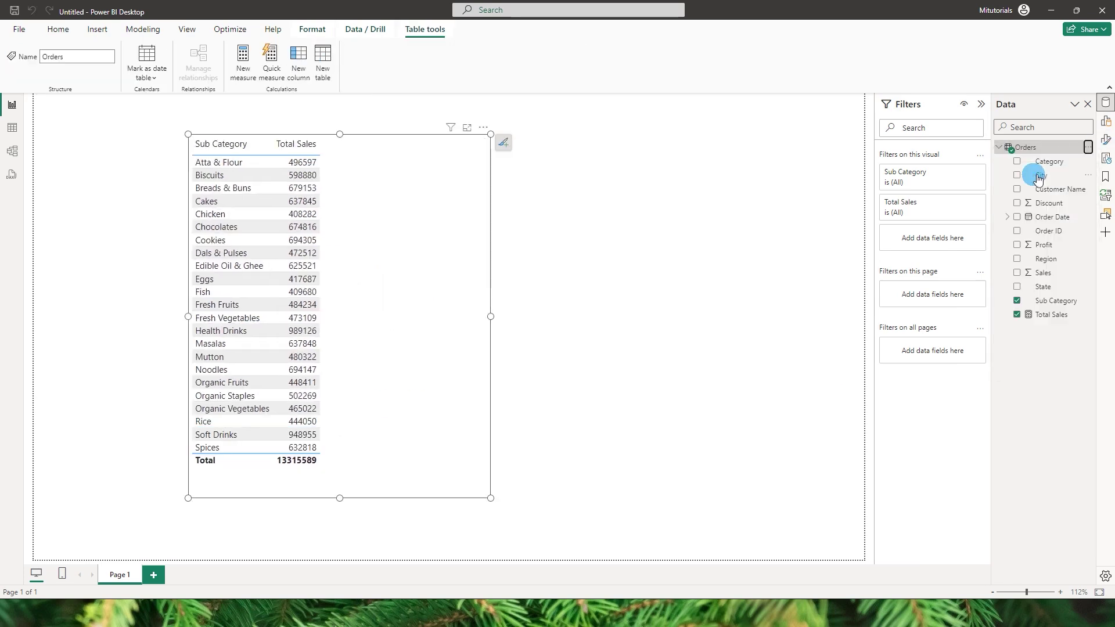
type("Ran")
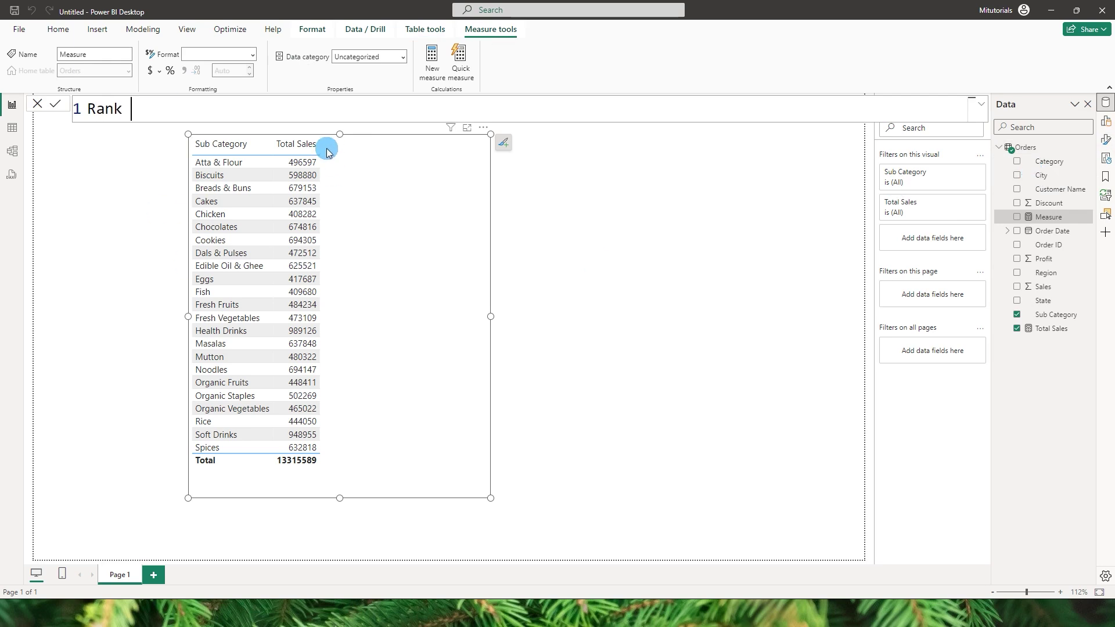
type("k = Rank")
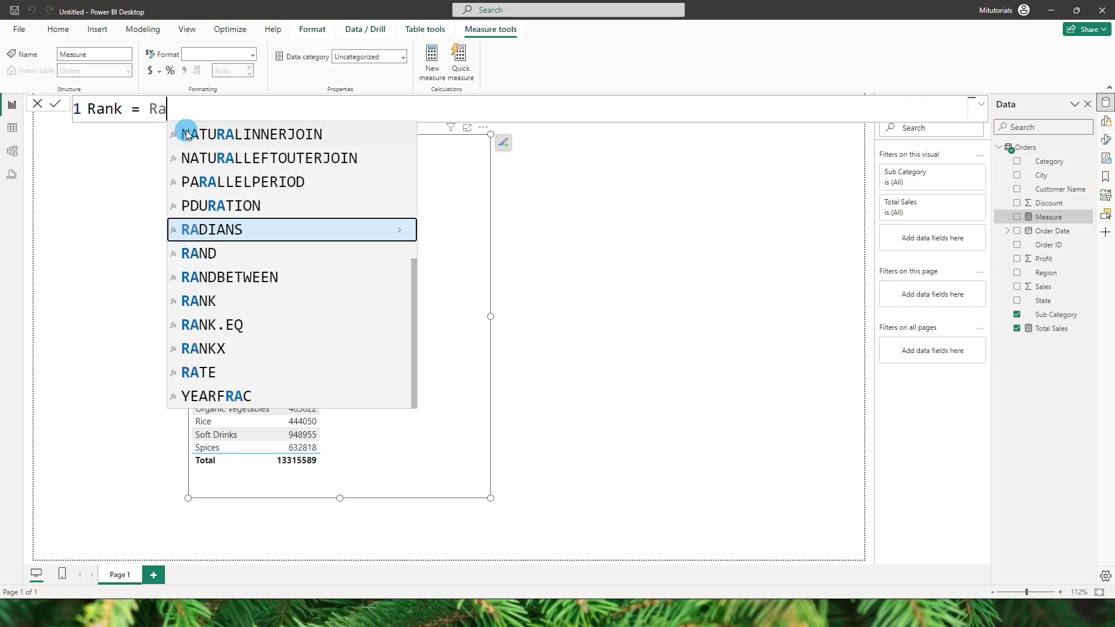
key("Down")
key("Down")
key("Tab")
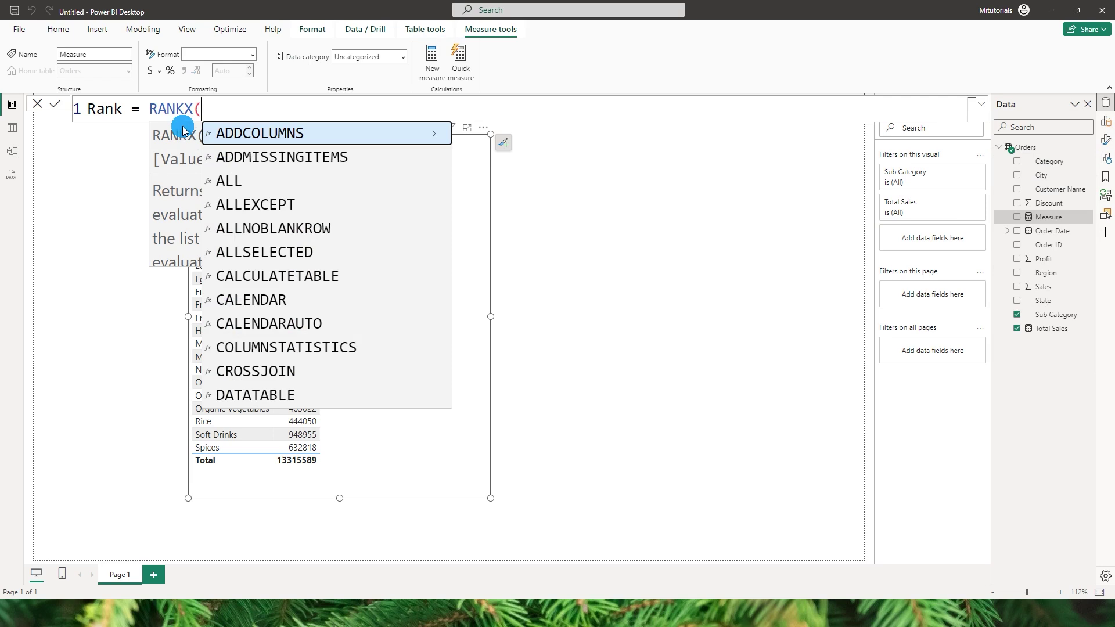
Enter ALLSELECTED(Orders[Sub Category]) as the table argument of RANKX in the Rank measure
type("ALL(")
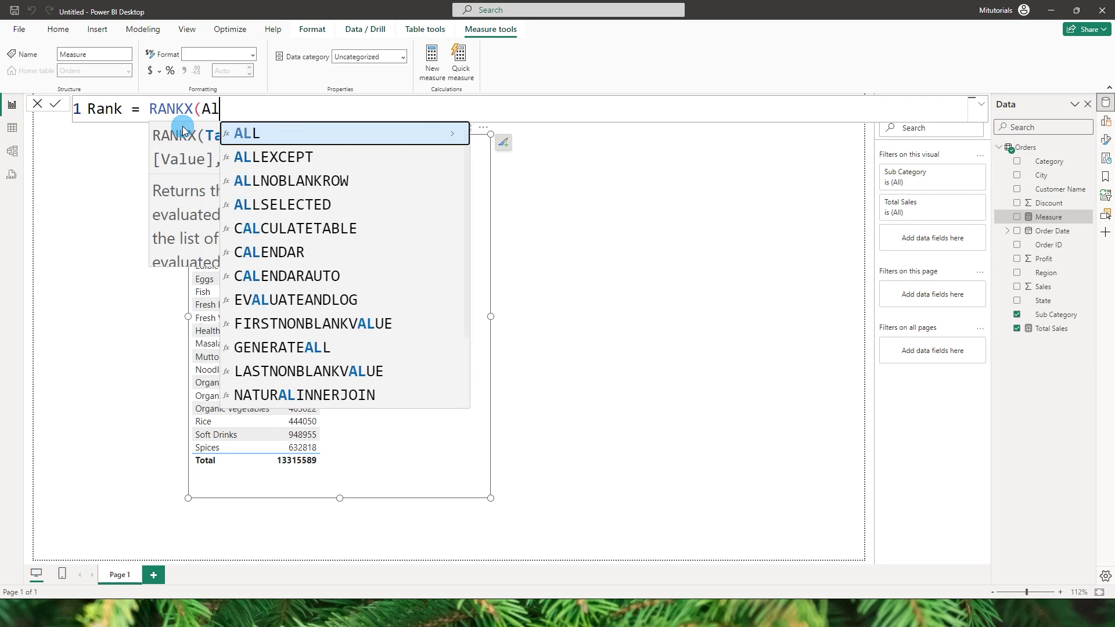
key("BackSpace")
key("Down")
key("Down")
key("Down")
key("Tab")
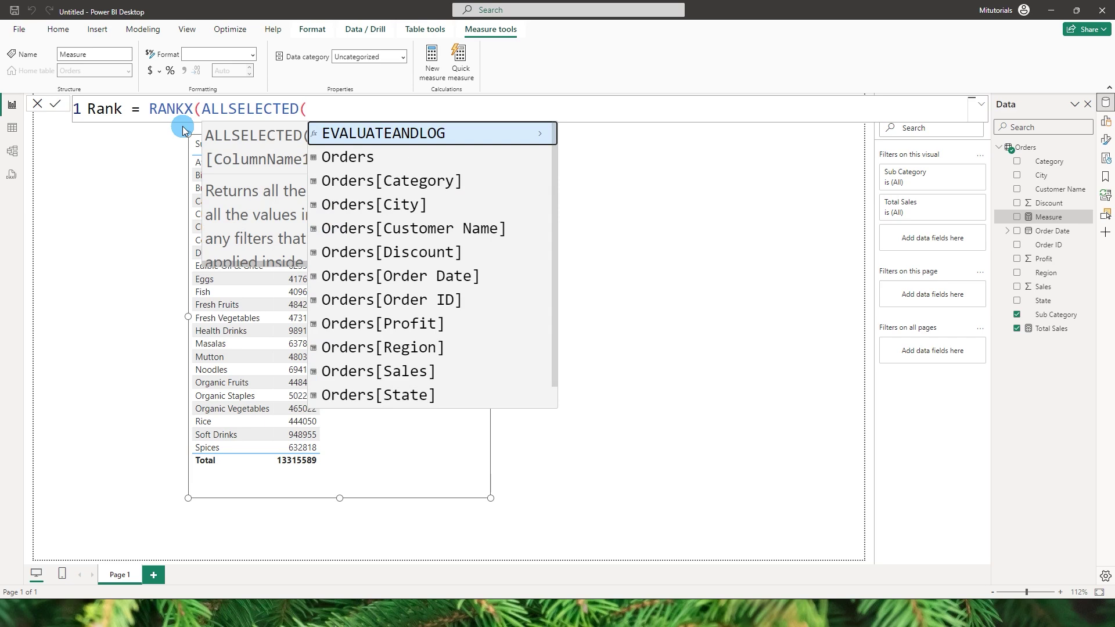
type("C")
key("BackSpace")
type("S")
key("Down")
key("Down")
key("Tab")
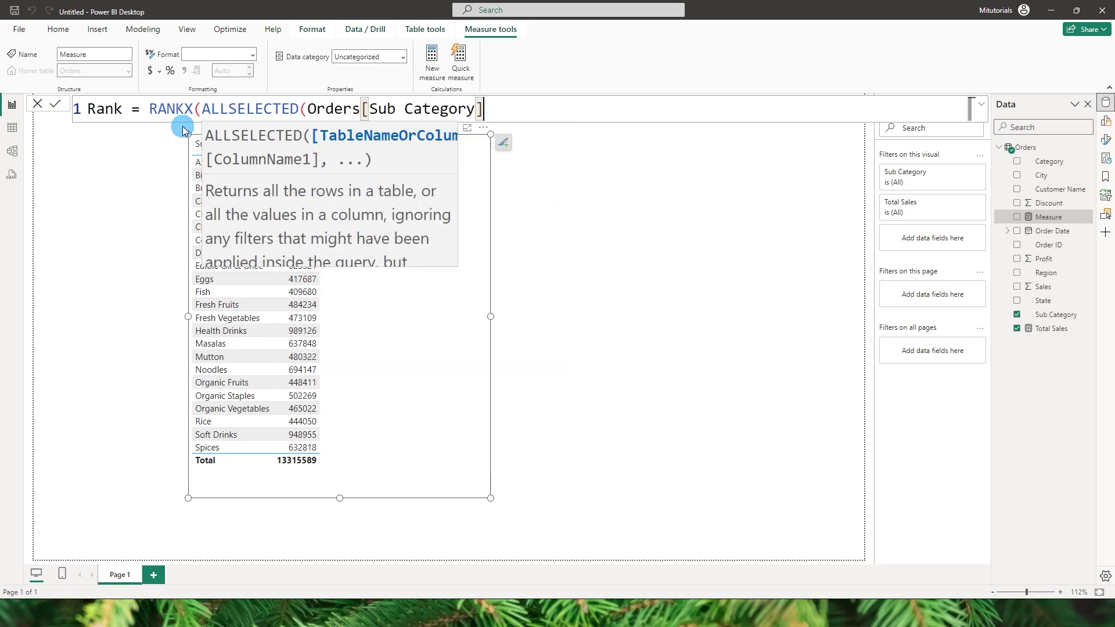
type(")")
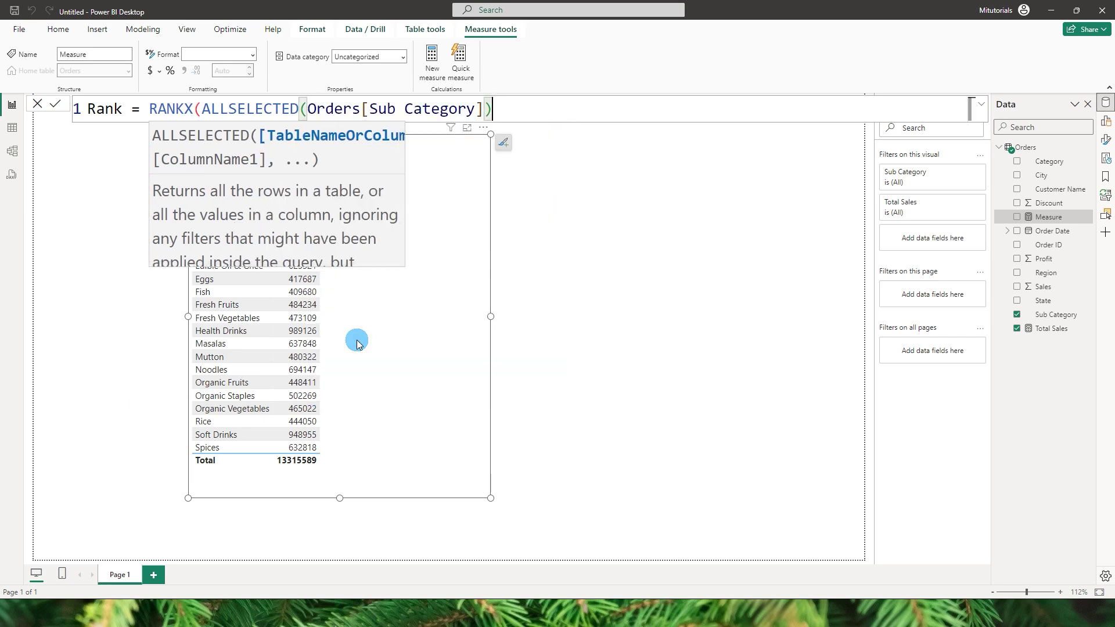
Complete the Rank formula with [Total Sales] as the ranked expression and commit the measure
type(",")
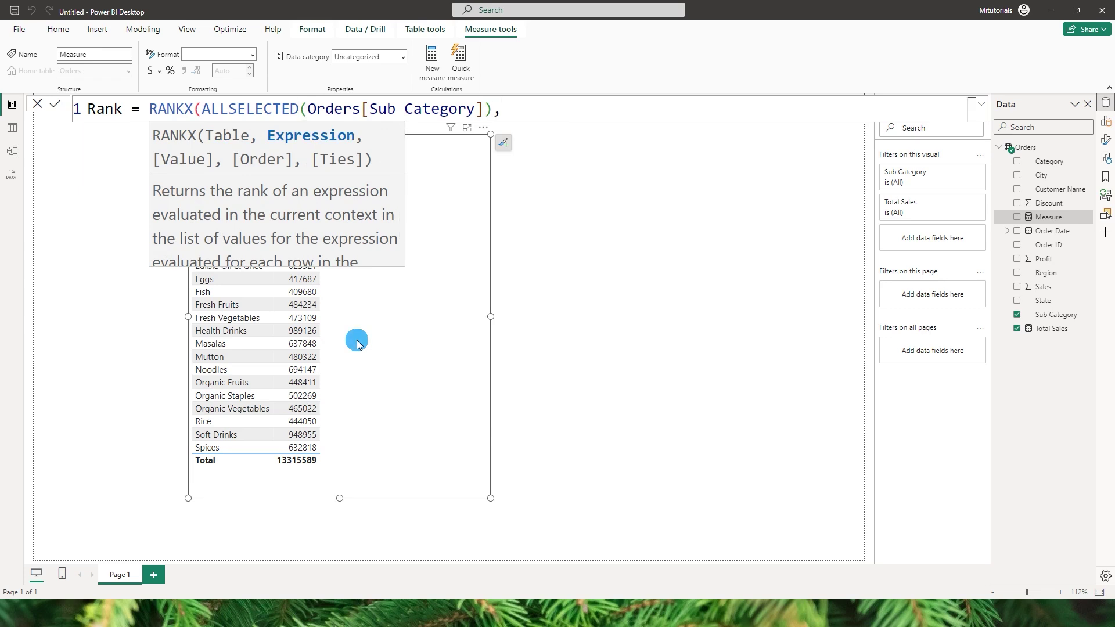
type("[Tota")
key("Tab")
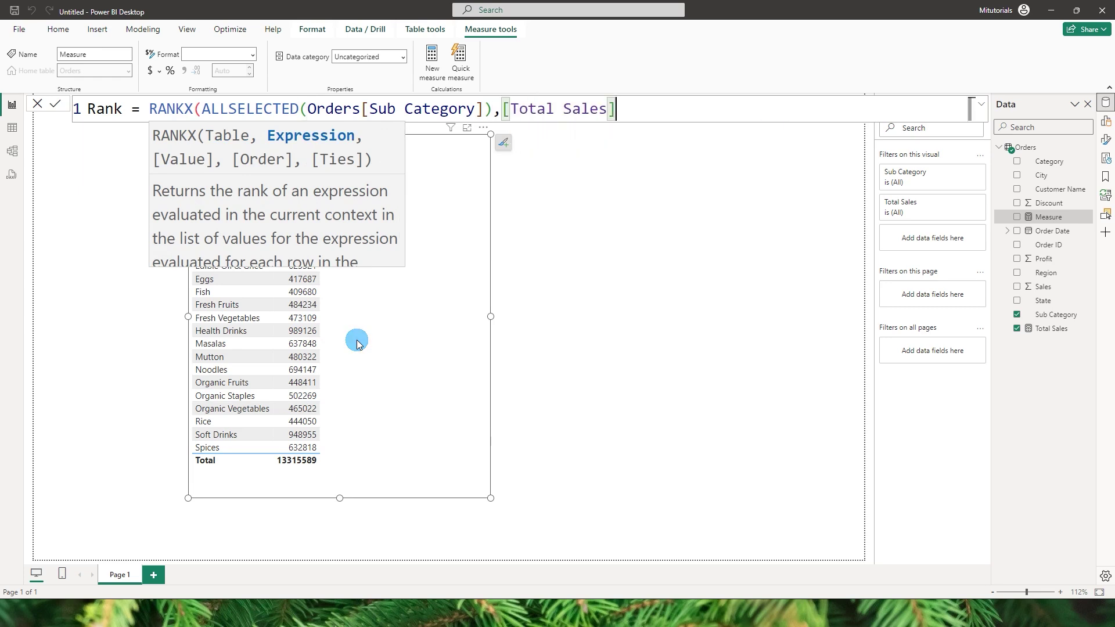
type(")")
key("Return")
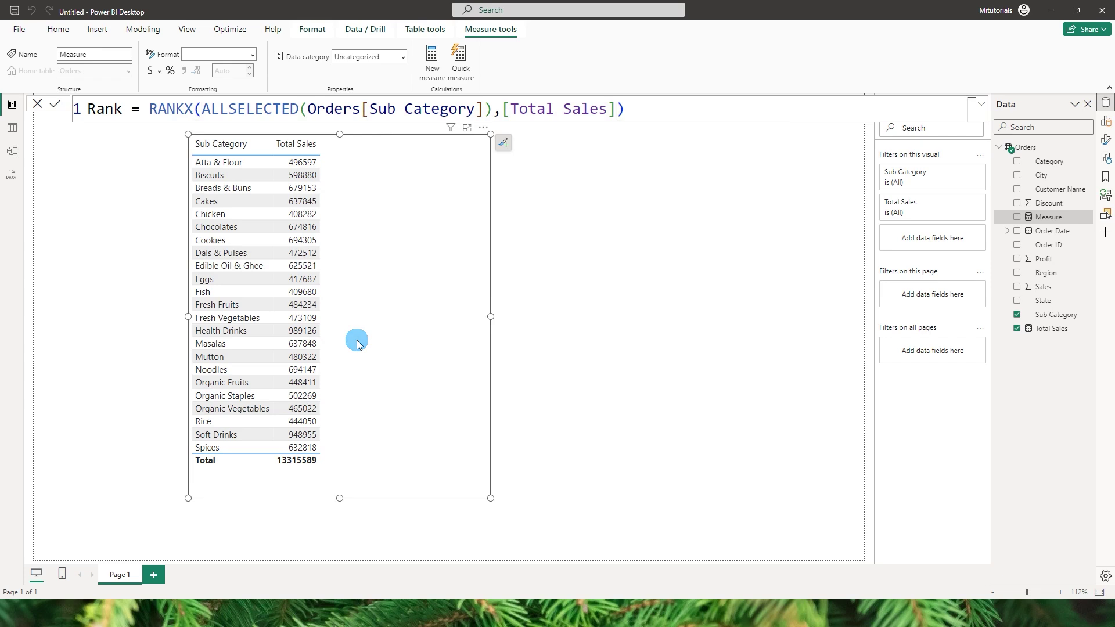
Add the Rank measure to the table visual and sort the table by Total Sales in descending order
left_click_drag(1043, 258, 353, 193)
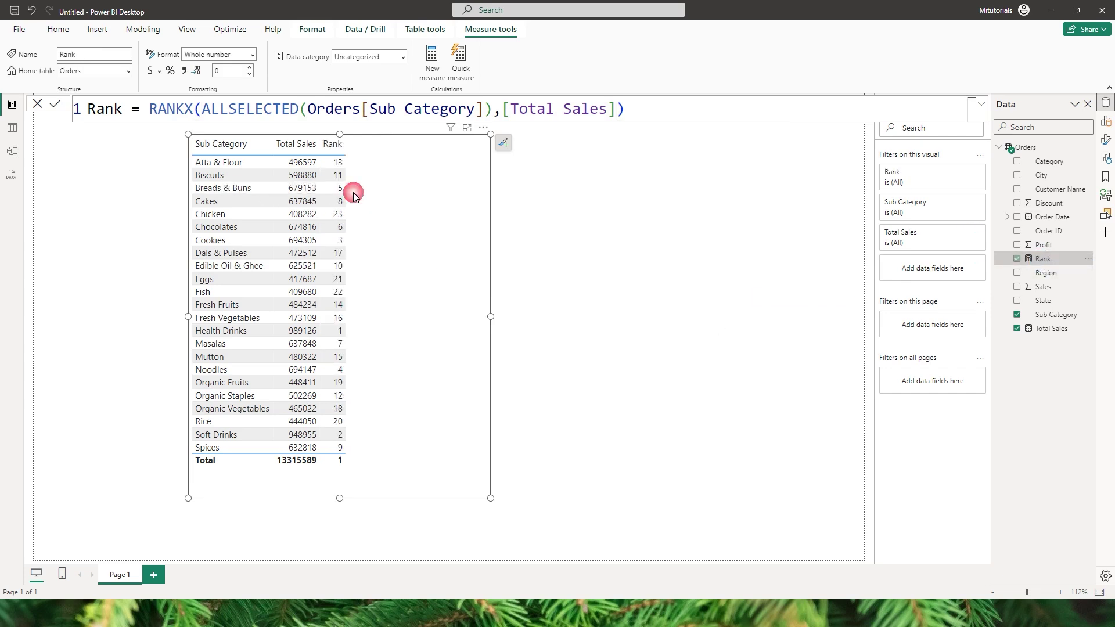
left_click(286, 149)
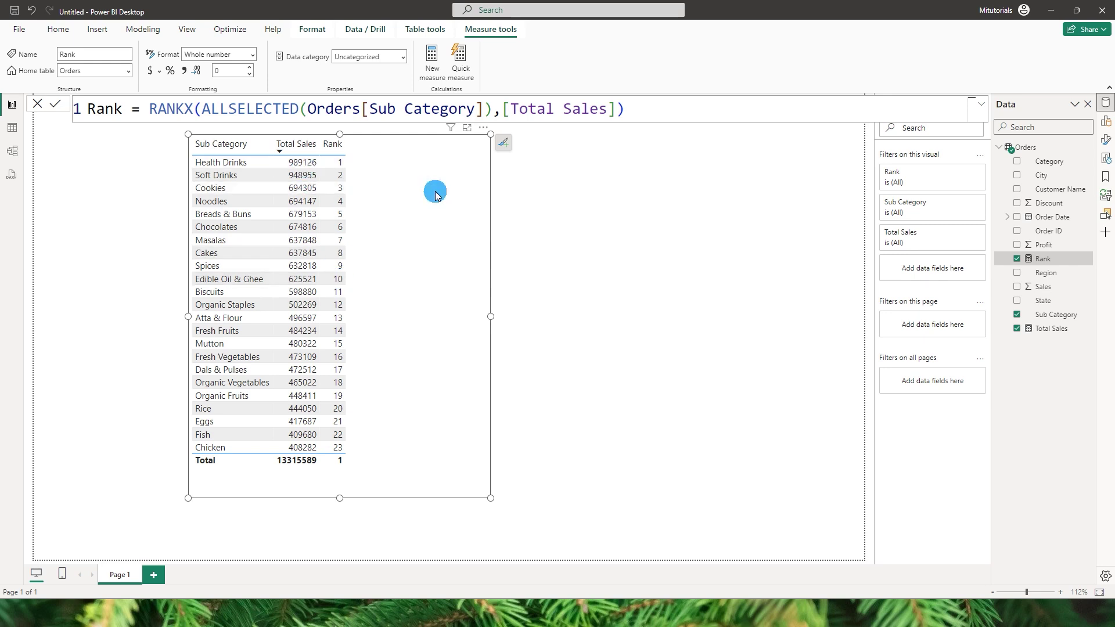
left_click(341, 175)
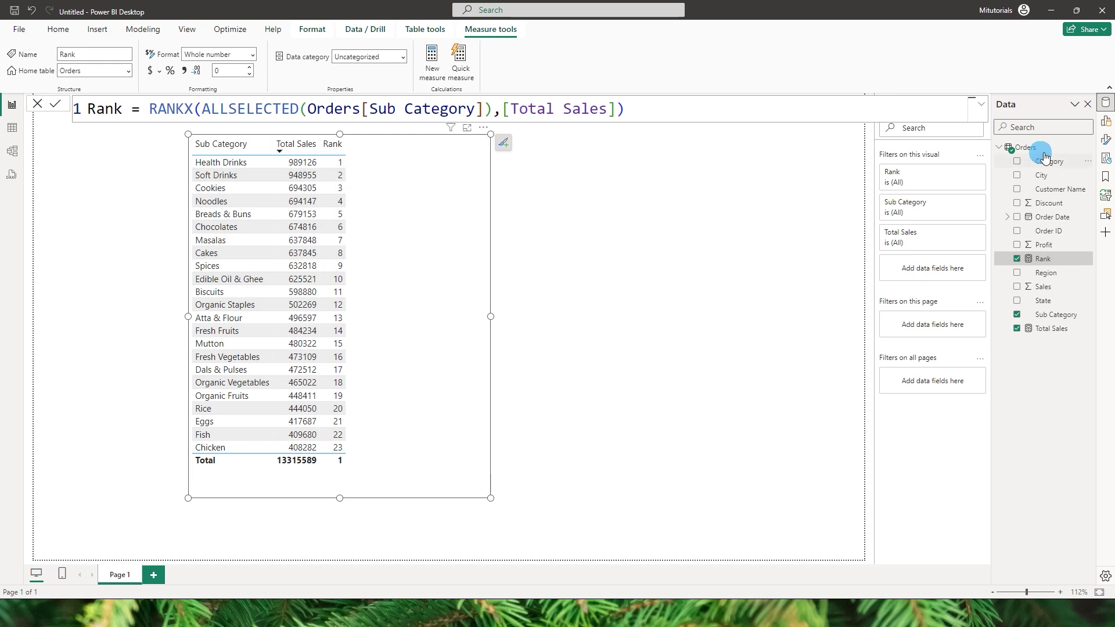
Add a new measure named Cumulative Sales to the Orders table, with its definition starting on a second line
left_click(1083, 147)
left_click(1037, 174)
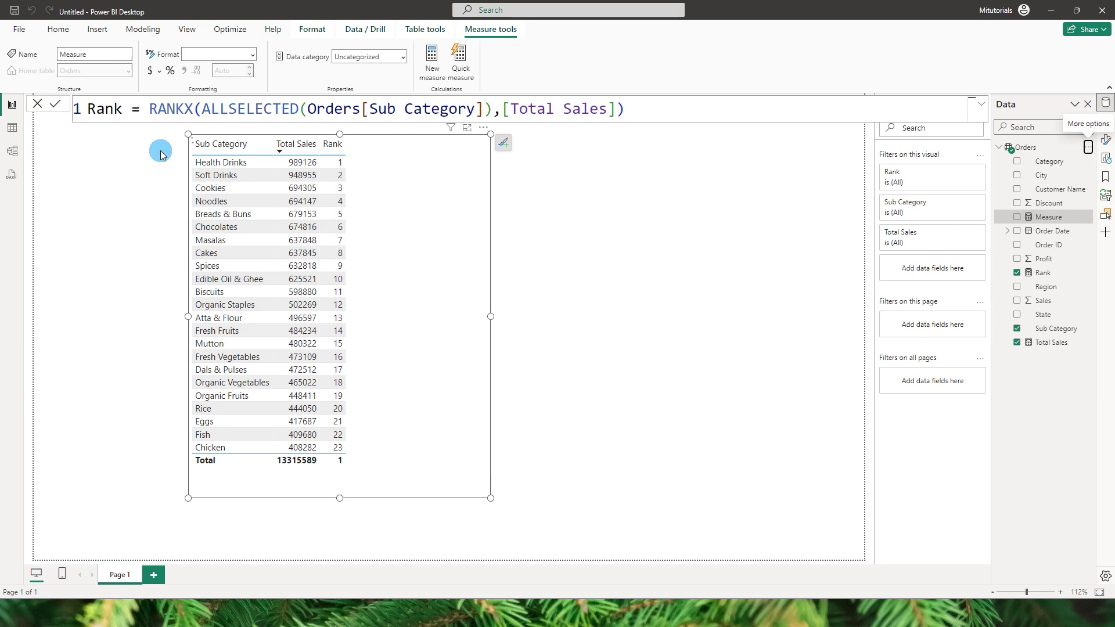
type("Cumulative Sales =")
key("shift+Return")
Declare the variable Current_Rank as [Rank] in the Cumulative Sales measure
type("VAR ")
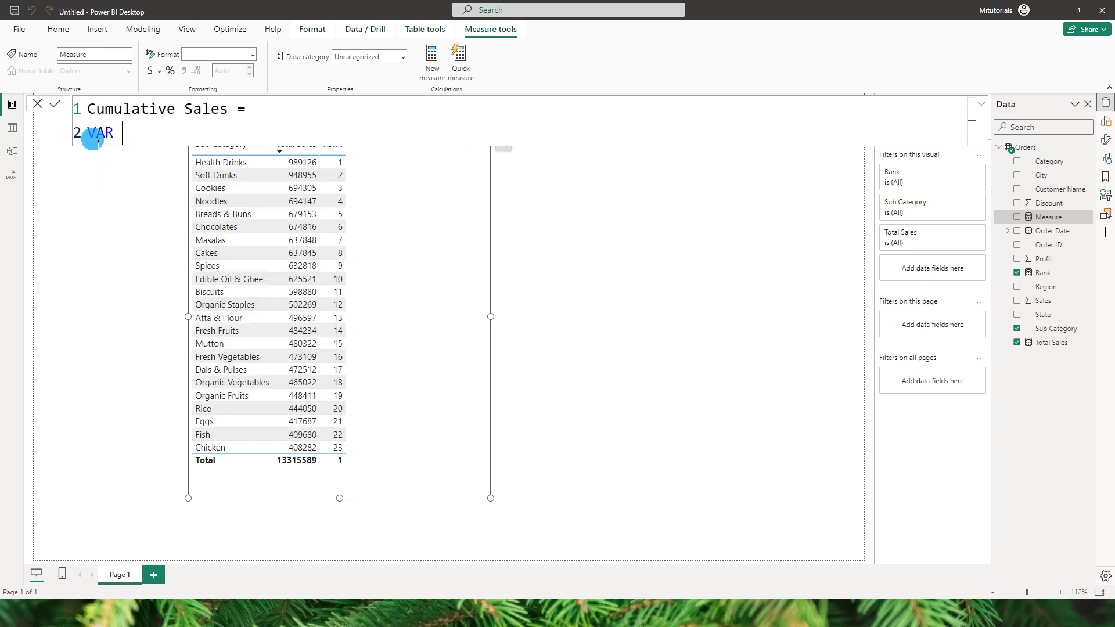
type("Current-")
type("Rank")
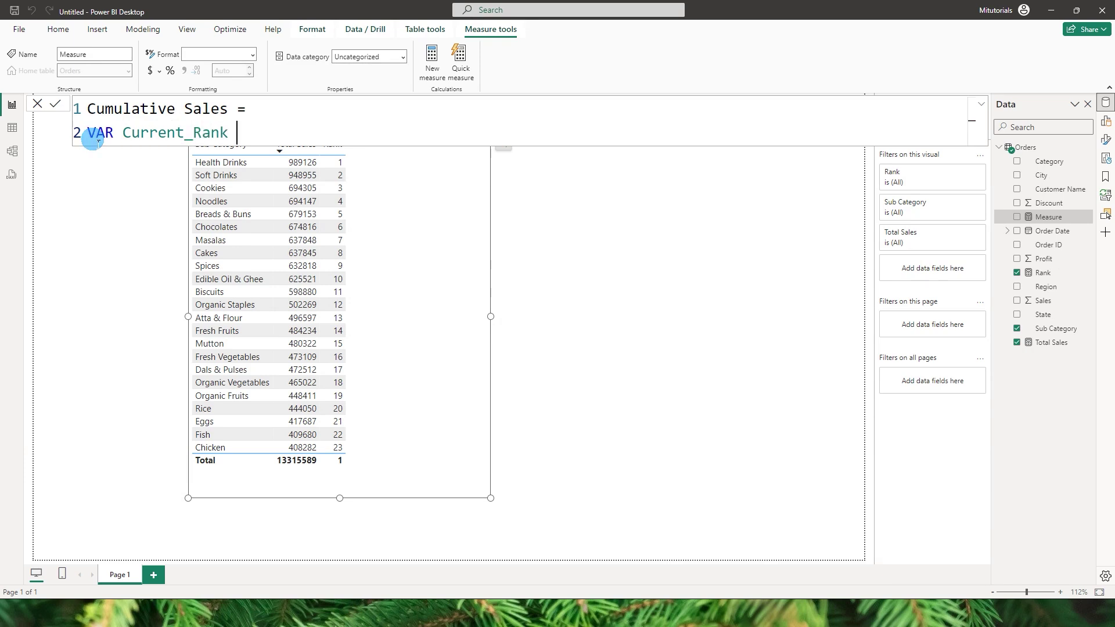
type("Ra")
key("BackSpace")
key("BackSpace")
type("[Rank]")
key("Return")
Declare a variable Cum_Rank with ADDCOLUMNS over a FILTER whose table is ALLSELECTED(Orders[Sub Category])
type("VAR Cum_Rank")
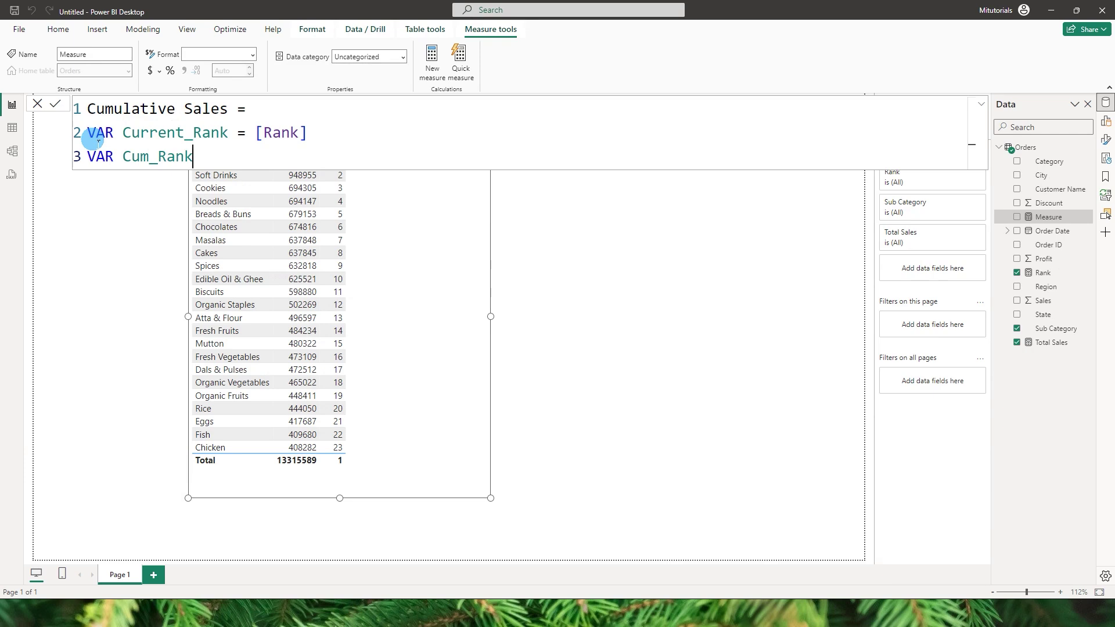
type(" = Add")
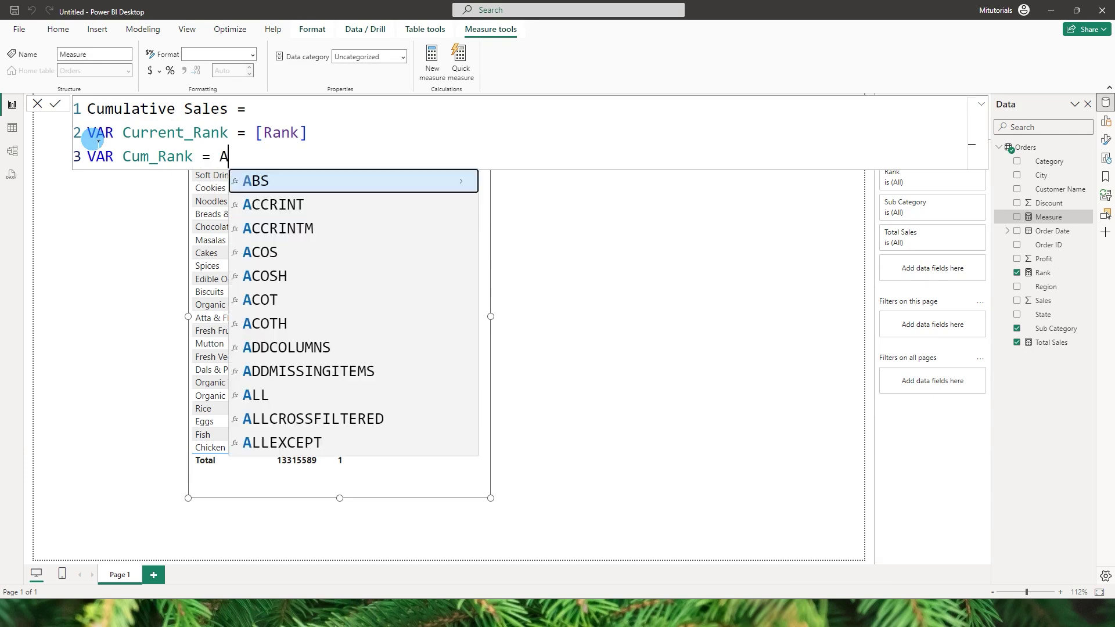
key("Tab")
type("Fi")
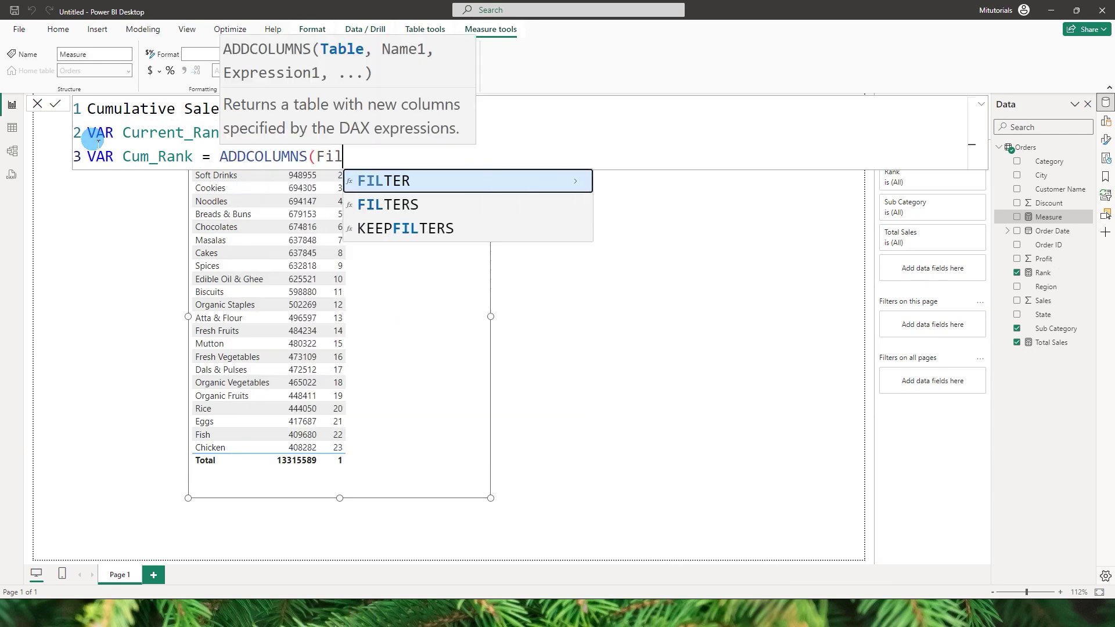
key("Tab")
type("All")
key("Down")
key("Down")
key("Tab")
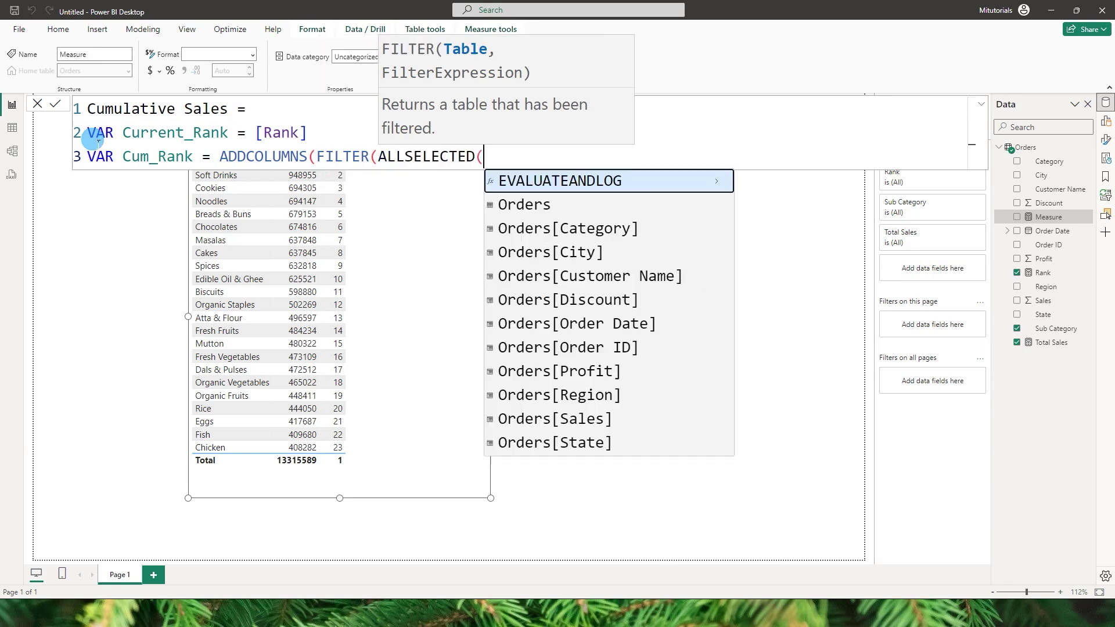
type("Su")
key("Tab")
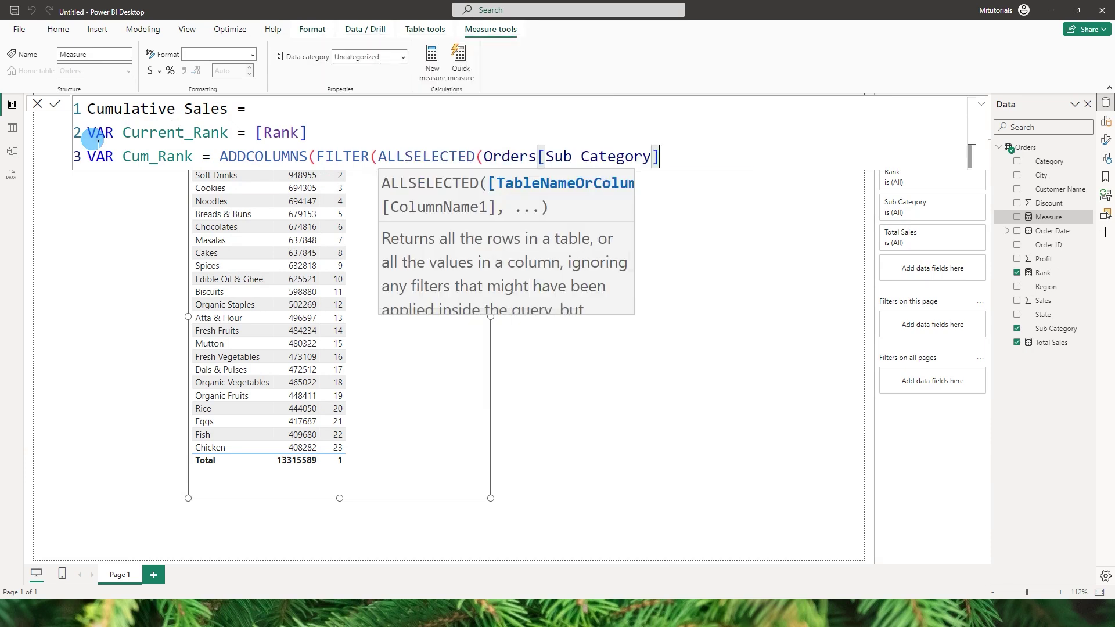
type(")")
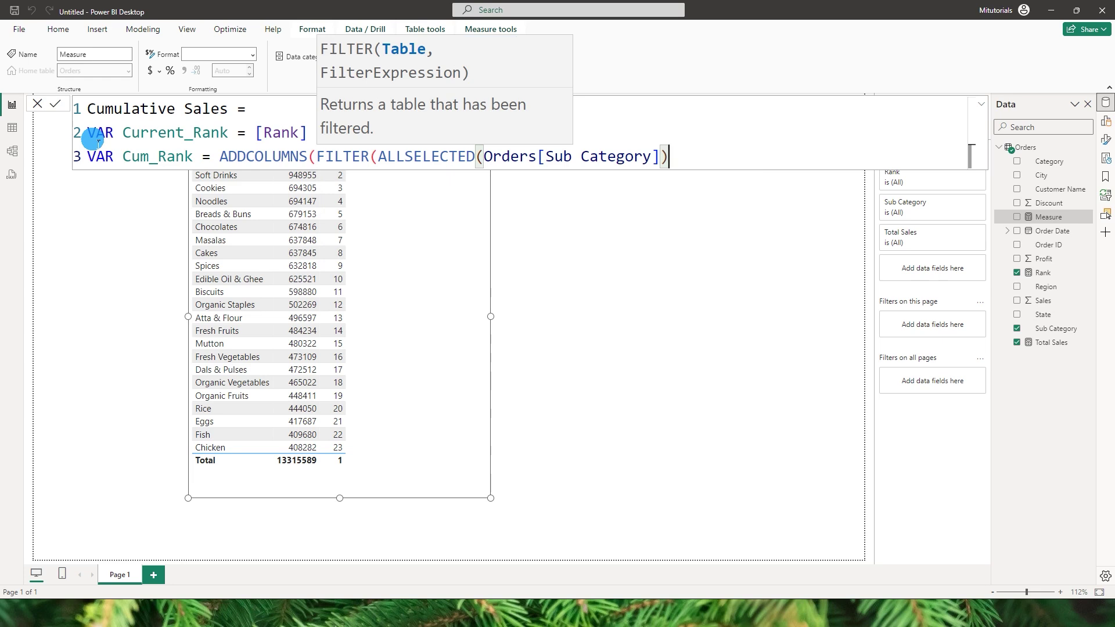
Set the FILTER condition to [Rank] <= Current_Rank and close the FILTER function
type(", [R")
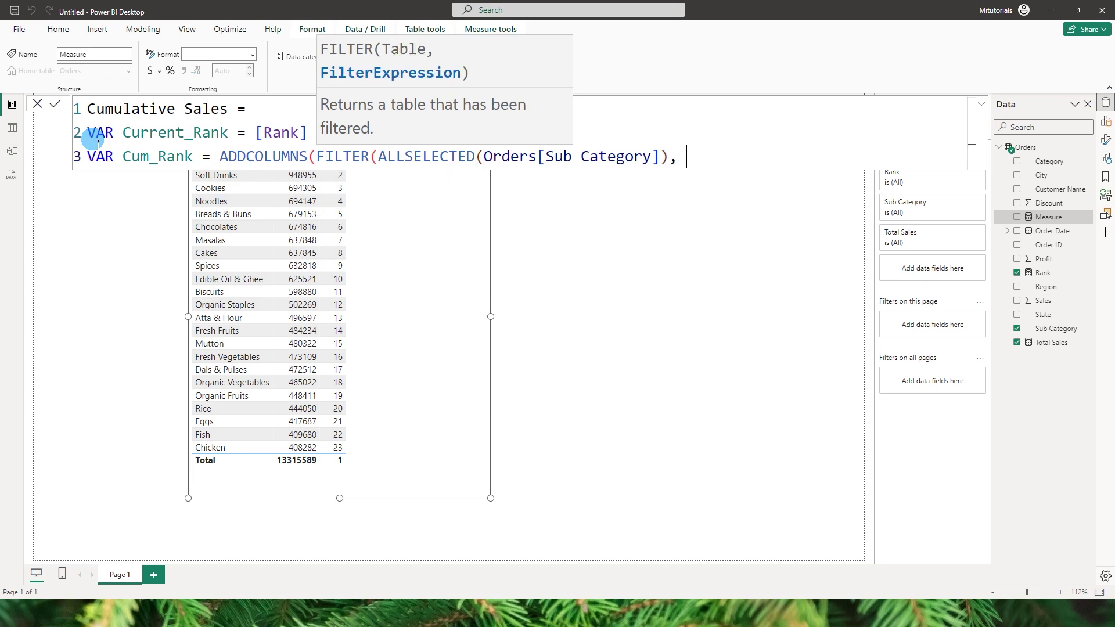
type("ank")
key("Tab")
type("<= Cur")
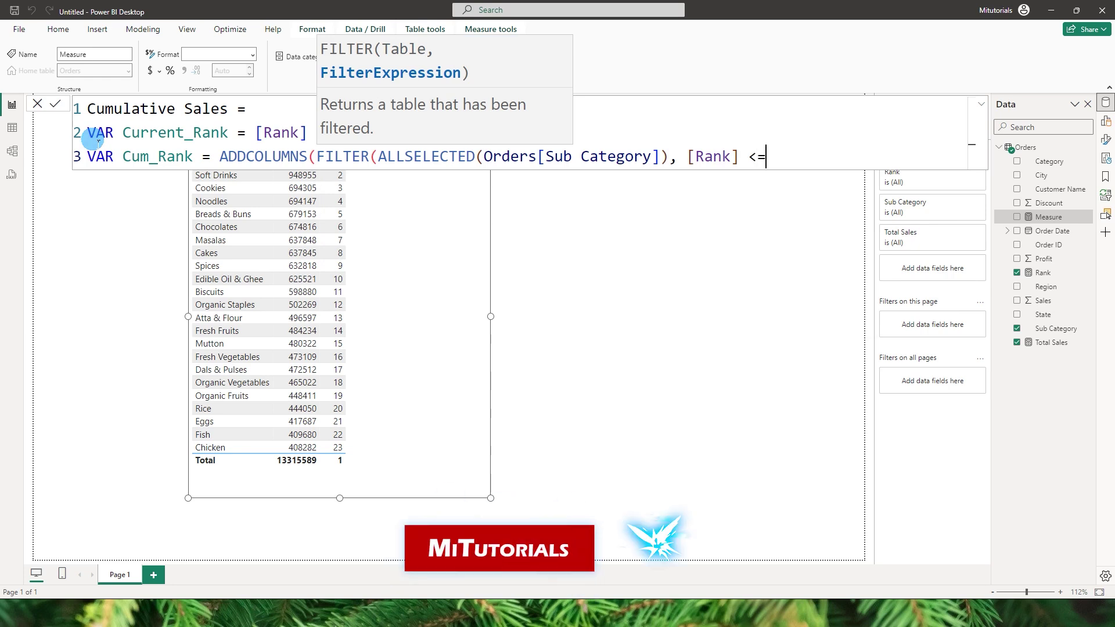
key("Down")
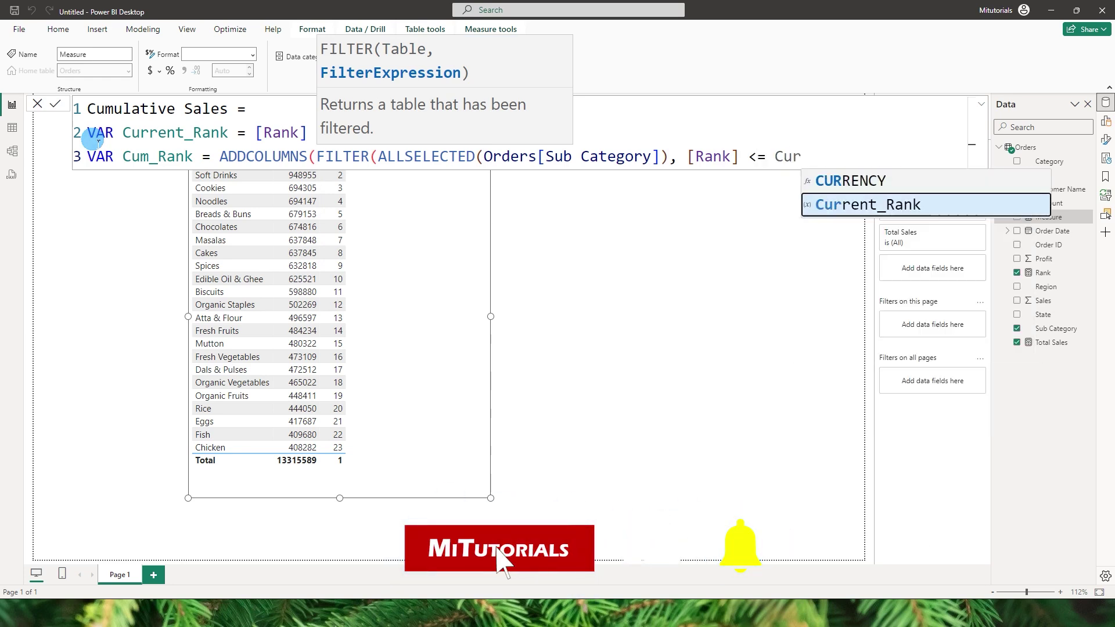
key("Tab")
type(")")
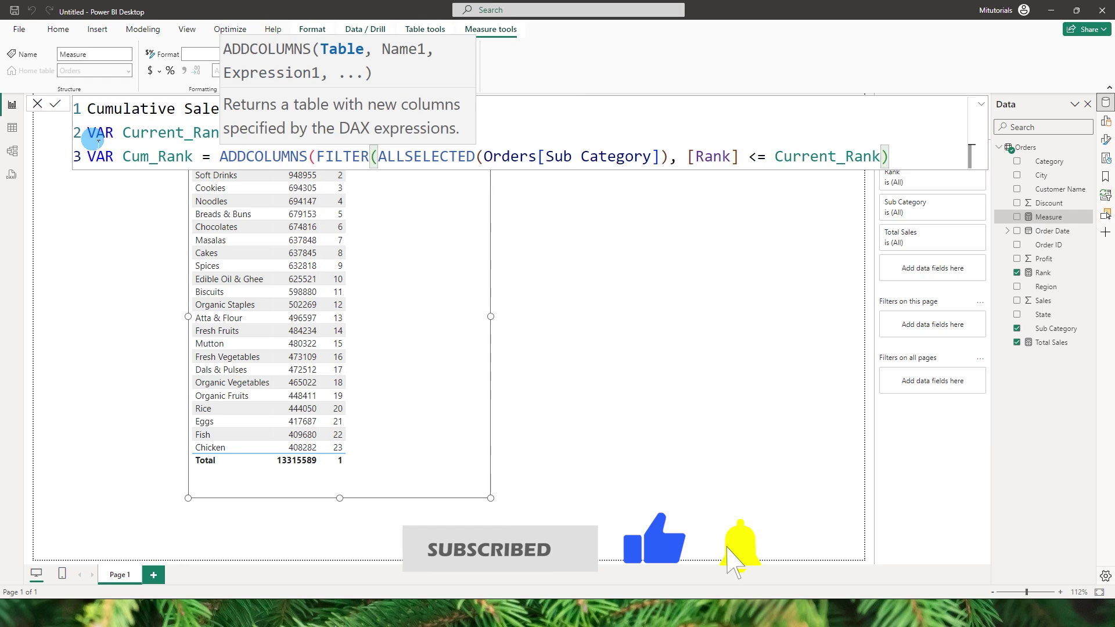
Complete ADDCOLUMNS with a column named "Rank_Cumulative" that evaluates [Total Sales]
type(",\"Rank")
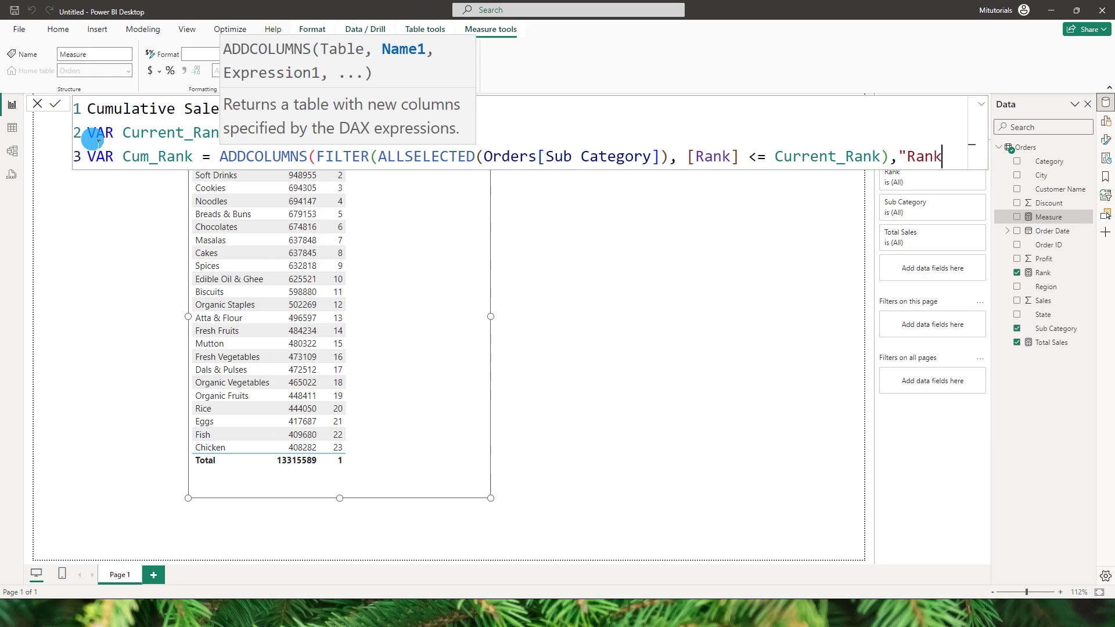
type("Cumulative")
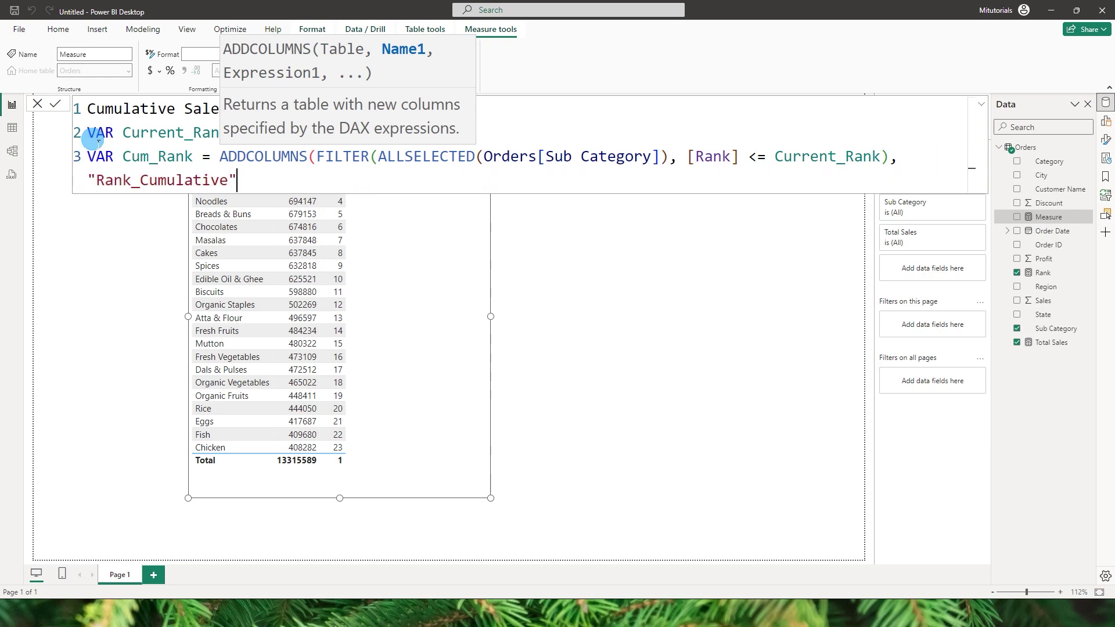
type(",")
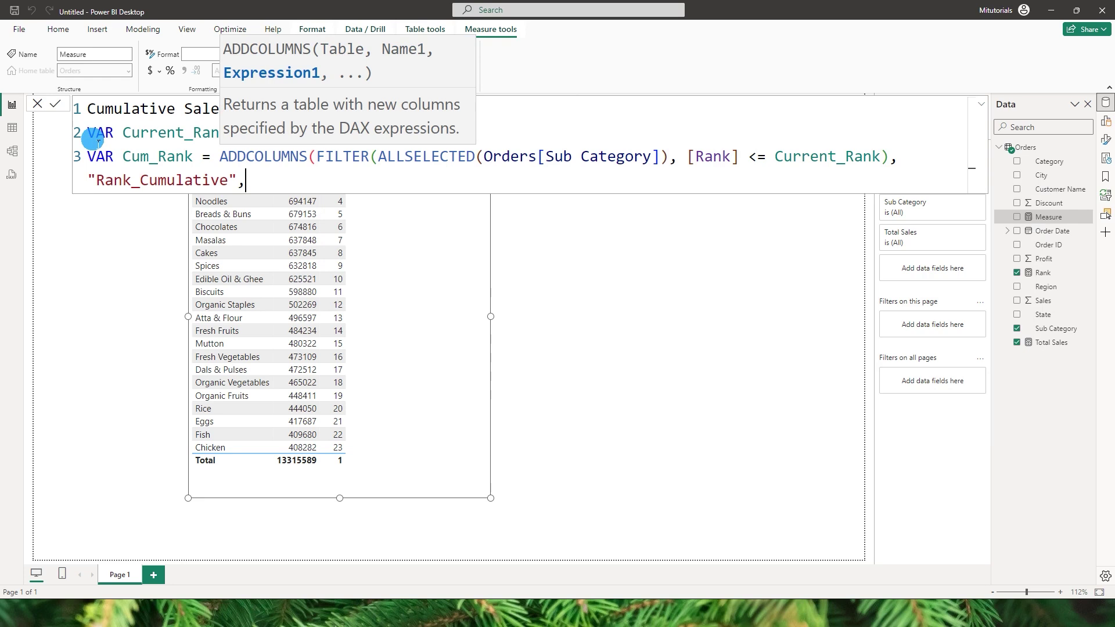
type("Total")
key("Tab")
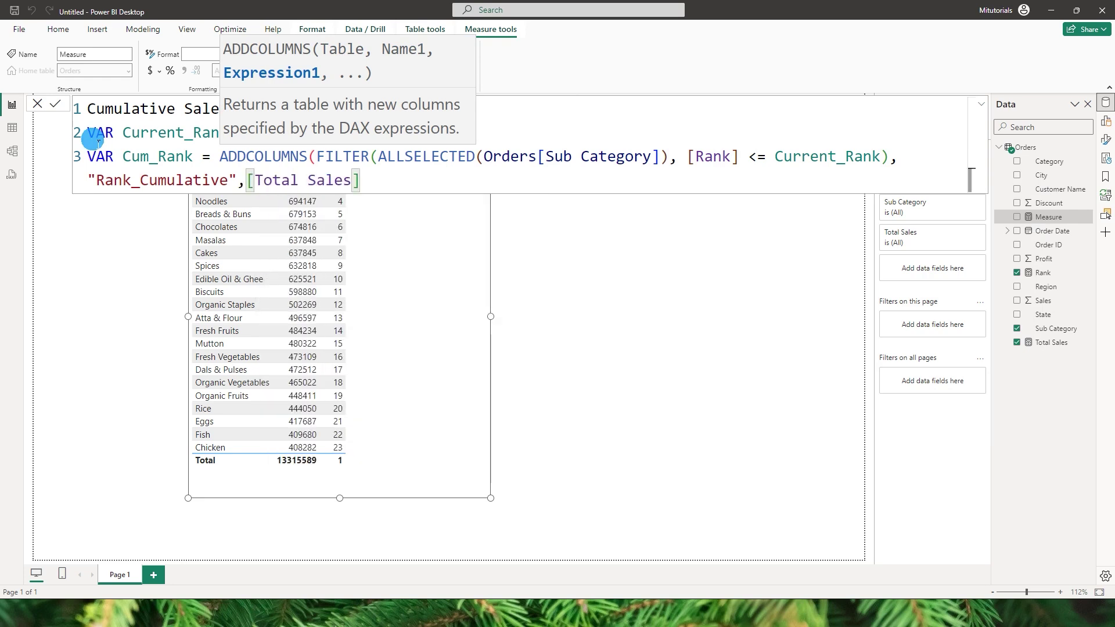
type(")")
Add a RETURN statement below the variables, with a blank line before and after it
key("shift+Return")
key("shift+Return")
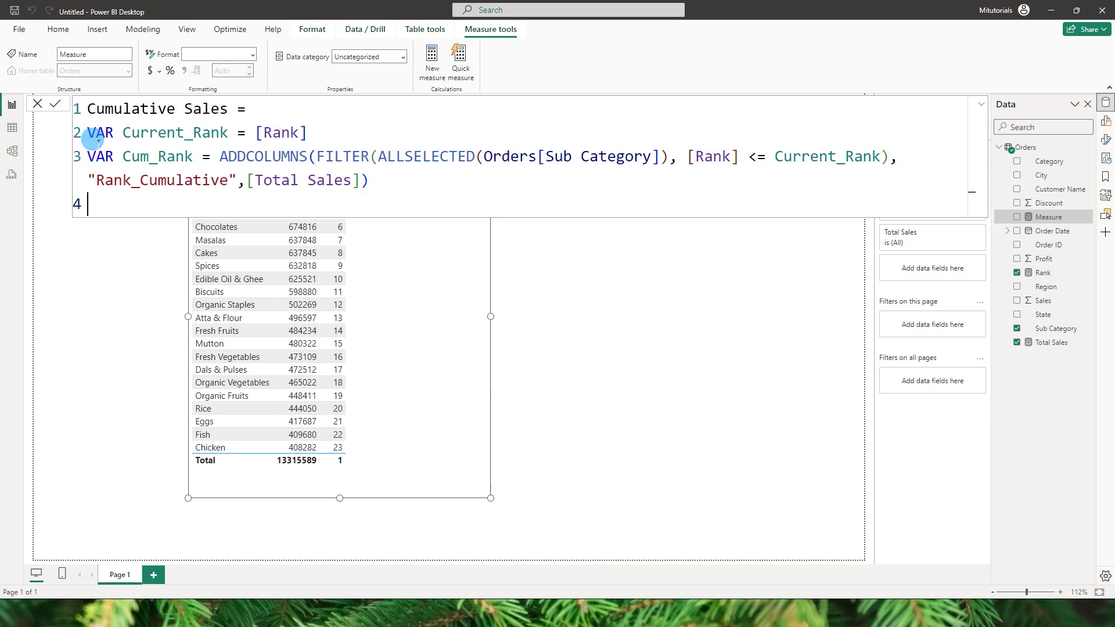
type("Retur")
key("Tab")
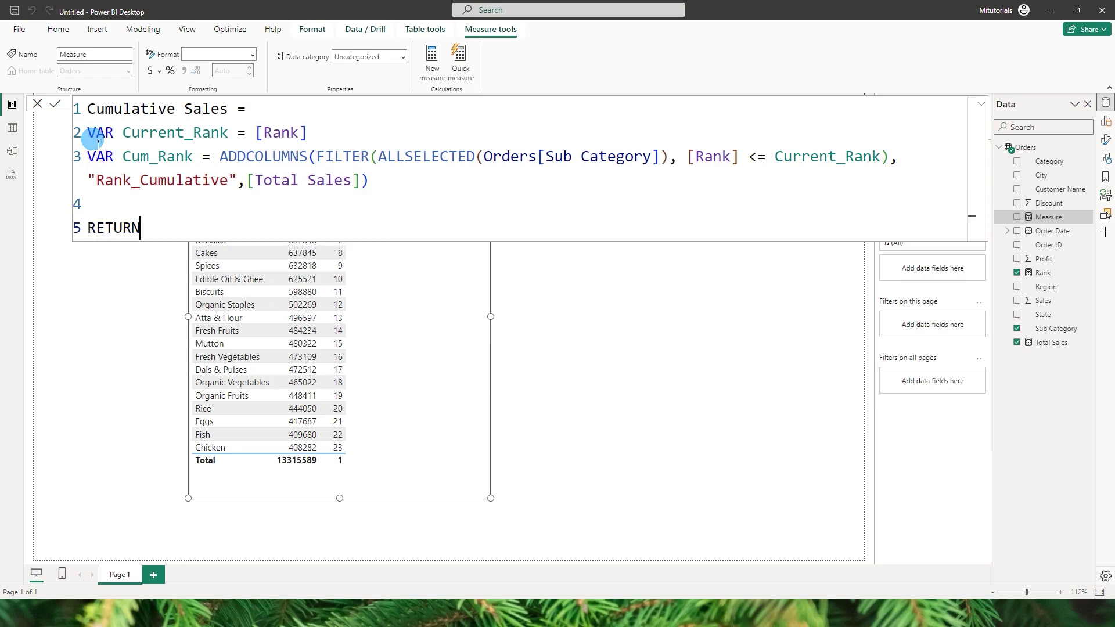
key("shift+Return")
key("shift+Return")
Make the measure return SUMX(Cum_Rank, [Total Sales]) and commit it
type("Sum")
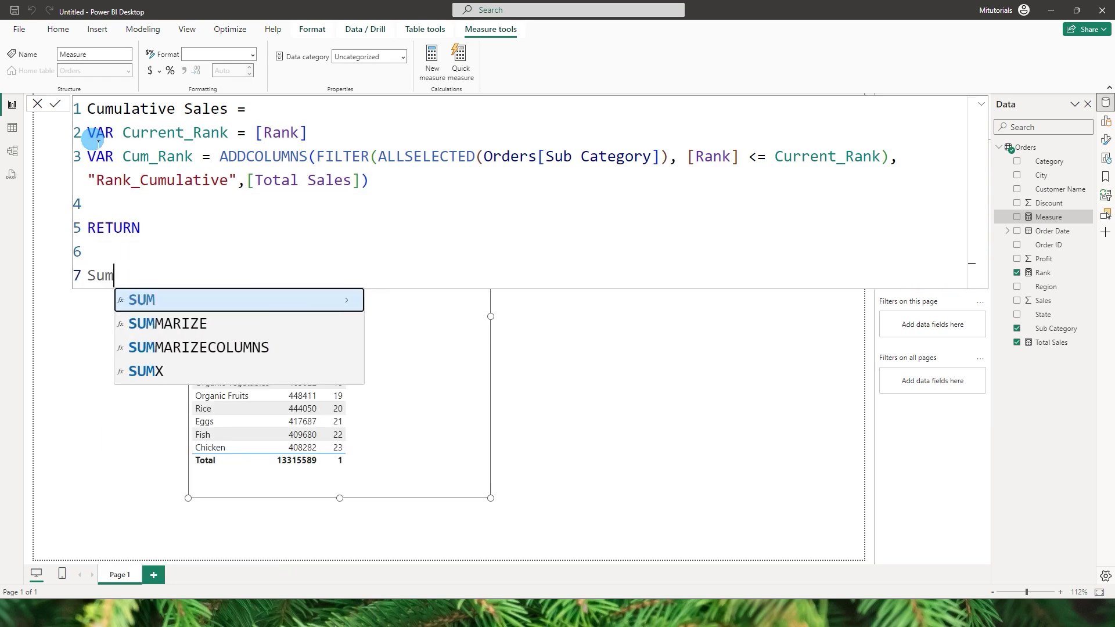
key("Down")
key("Down")
key("Down")
key("Tab")
key("Escape")
type("Cum")
key("Tab")
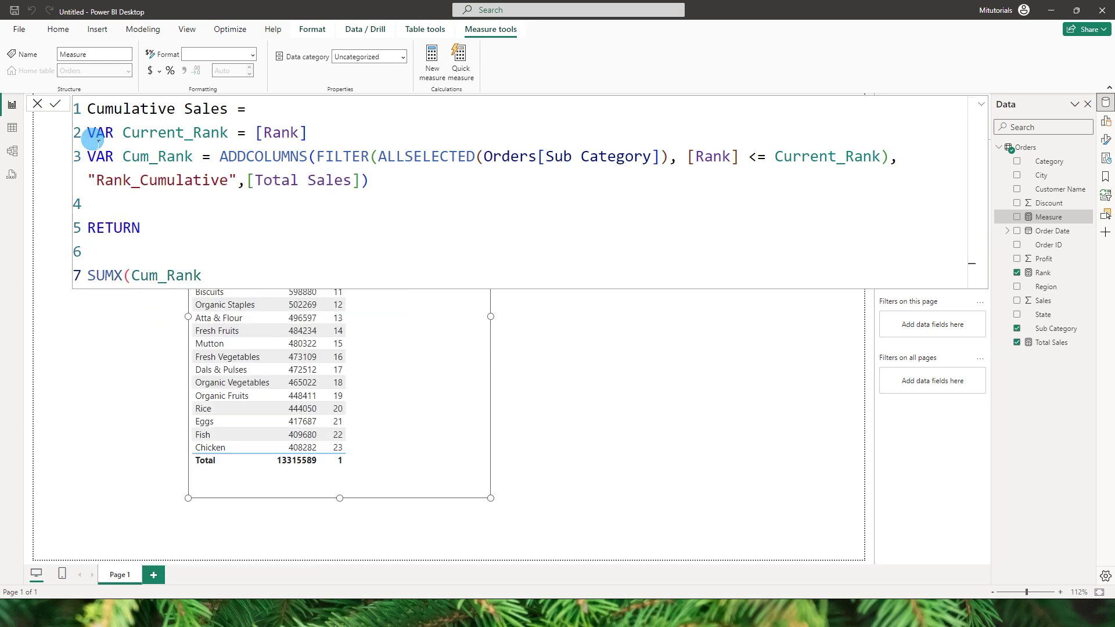
key("BackSpace")
type(", [Total Sales]")
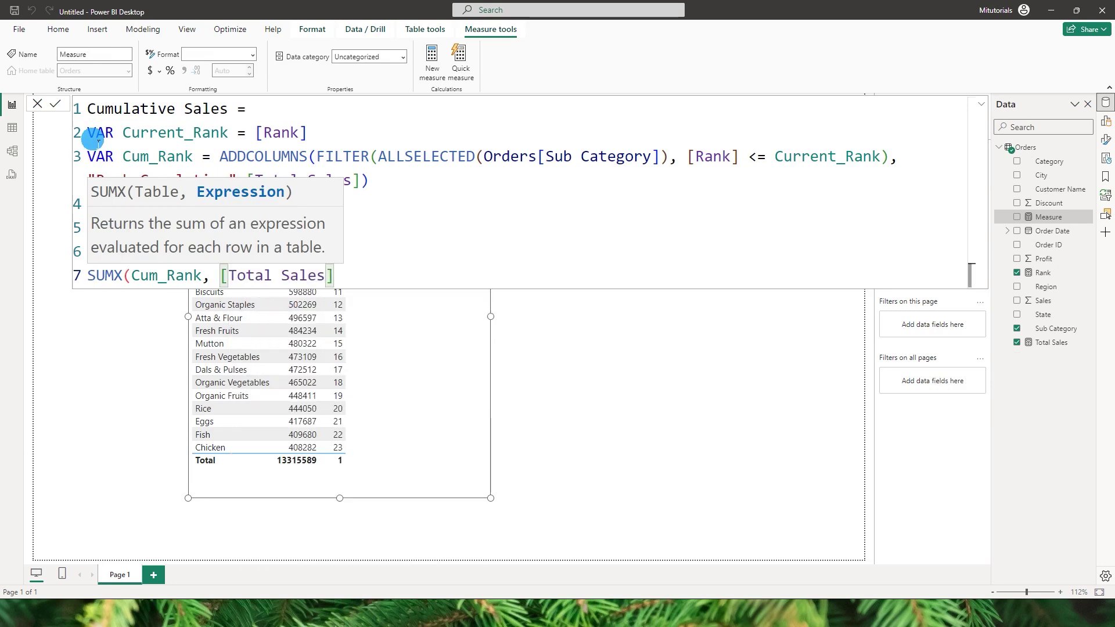
type(")")
key("Return")
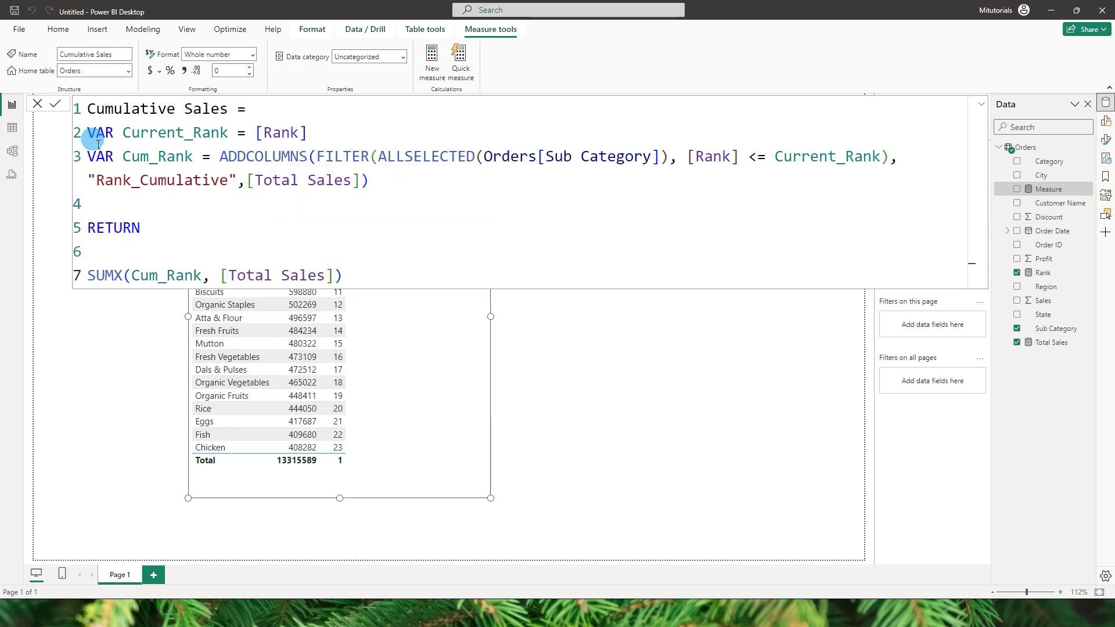
Add the Cumulative Sales measure to the table visual as a column after Rank
left_click_drag(1052, 189, 450, 321)
left_click(521, 325)
left_click(428, 192)
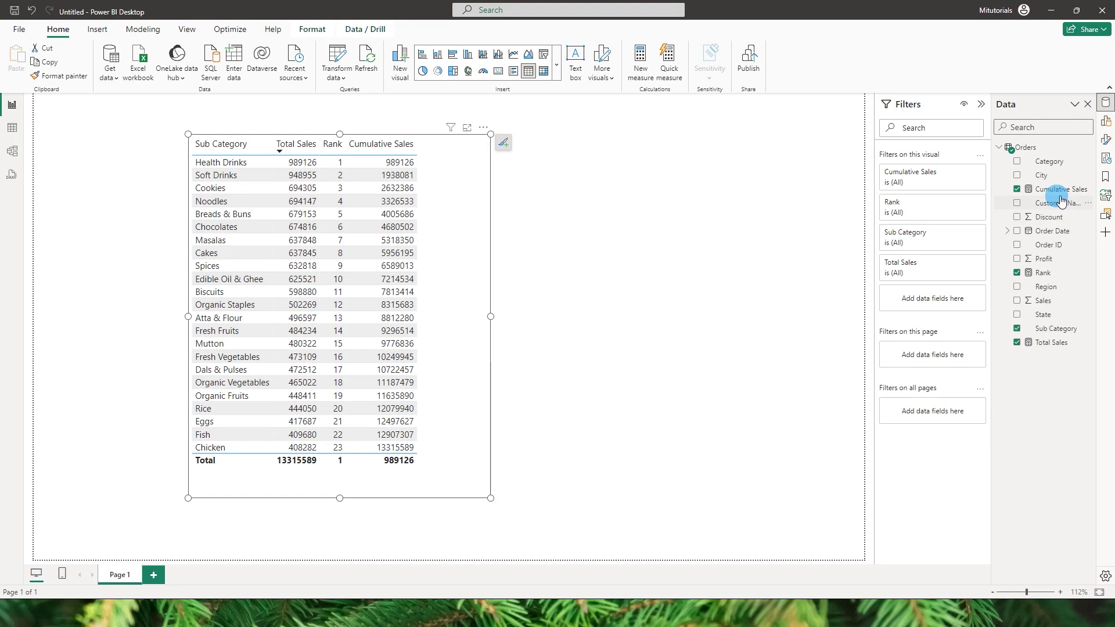
Reopen the Cumulative Sales formula and replace RETURN with VAR directly in front of the SUMX expression
left_click(1062, 201)
left_click(1060, 192)
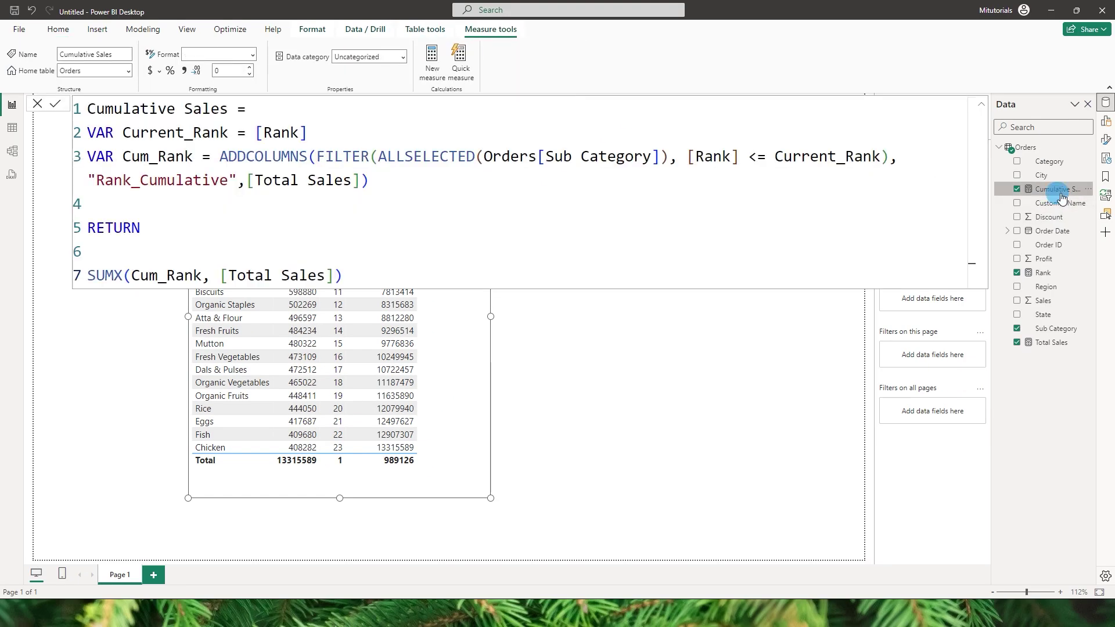
left_click(275, 251)
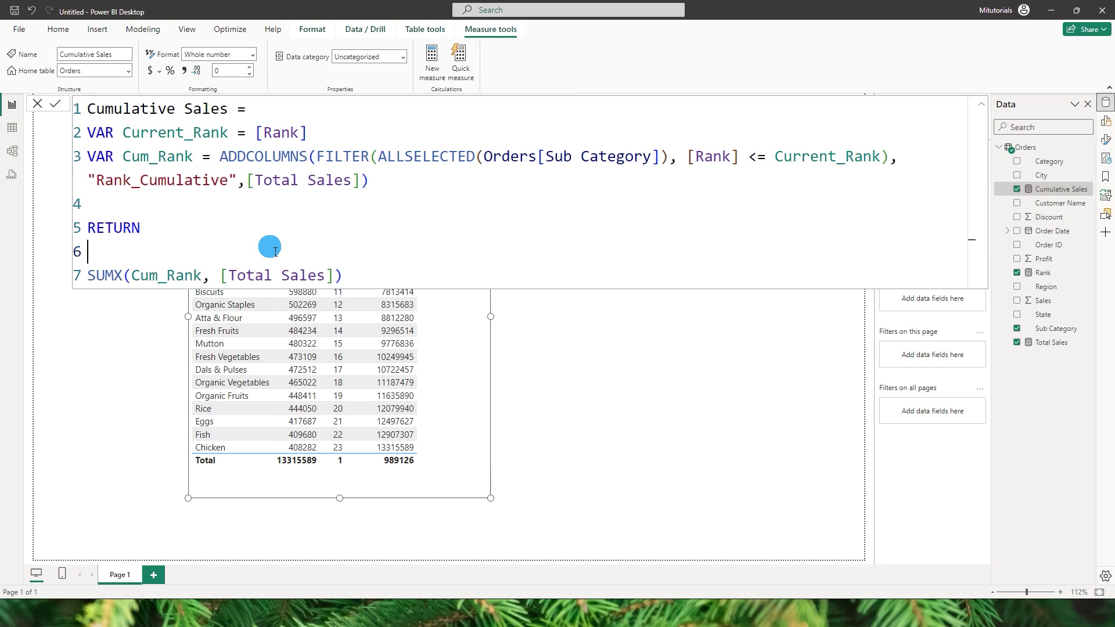
left_click(186, 235)
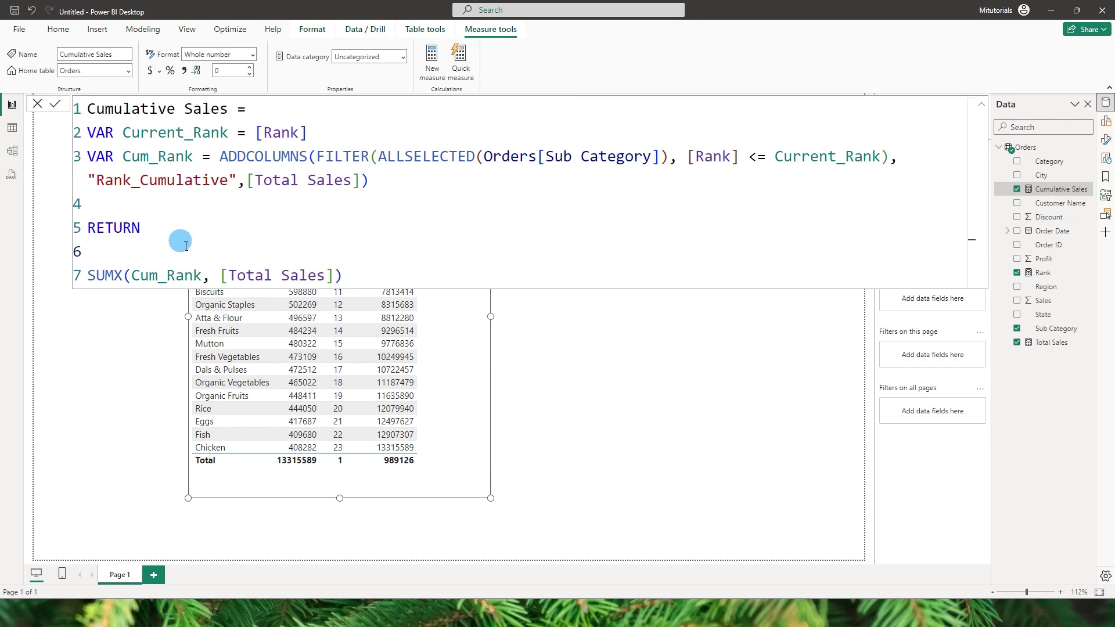
key("BackSpace")
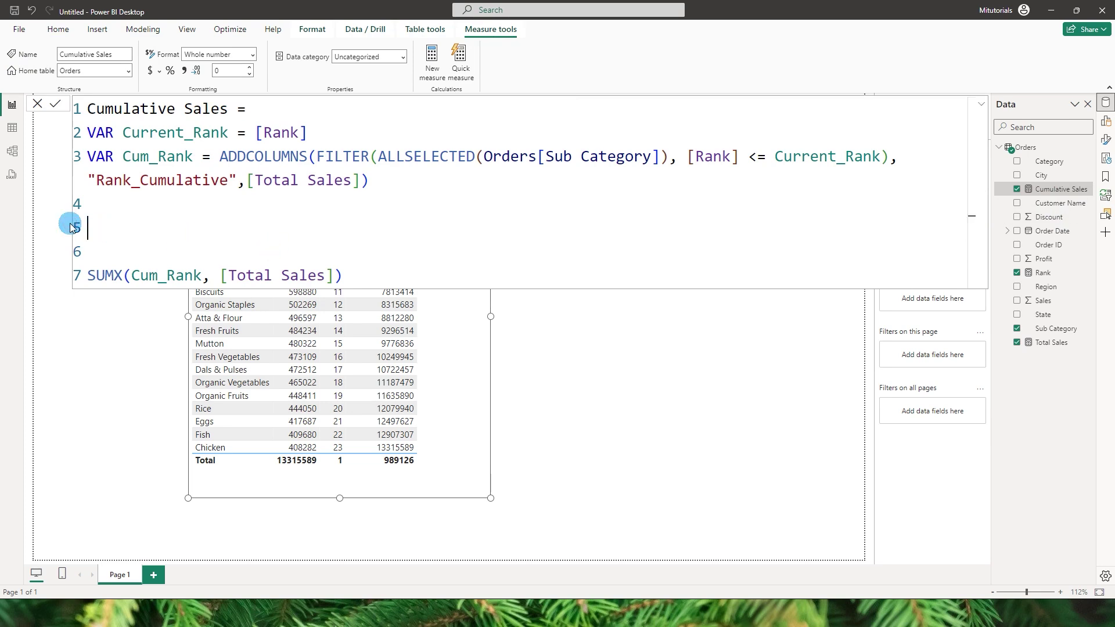
type("VAR")
key("Delete")
key("Delete")
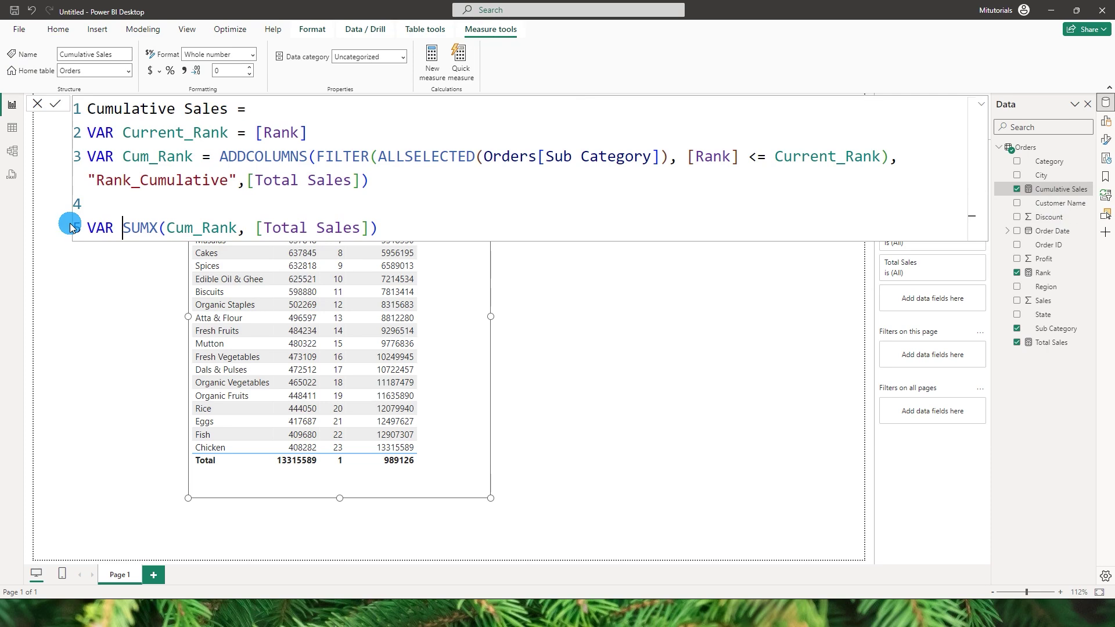
Name the new variable Cumulative_sales and assign the SUMX expression to it
type("Cum")
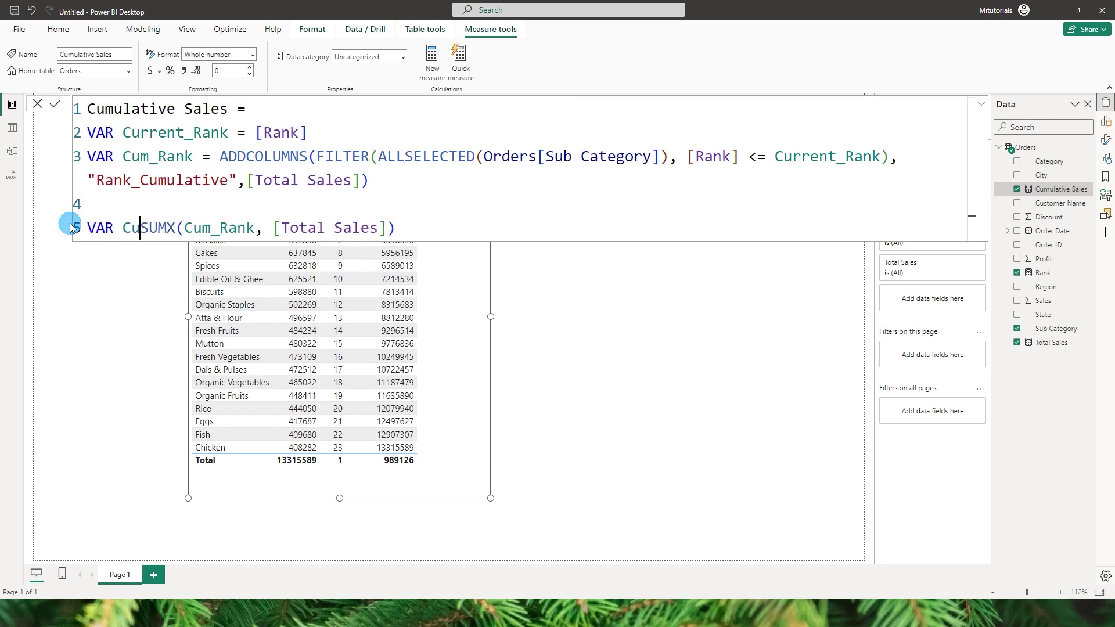
type("ulative_")
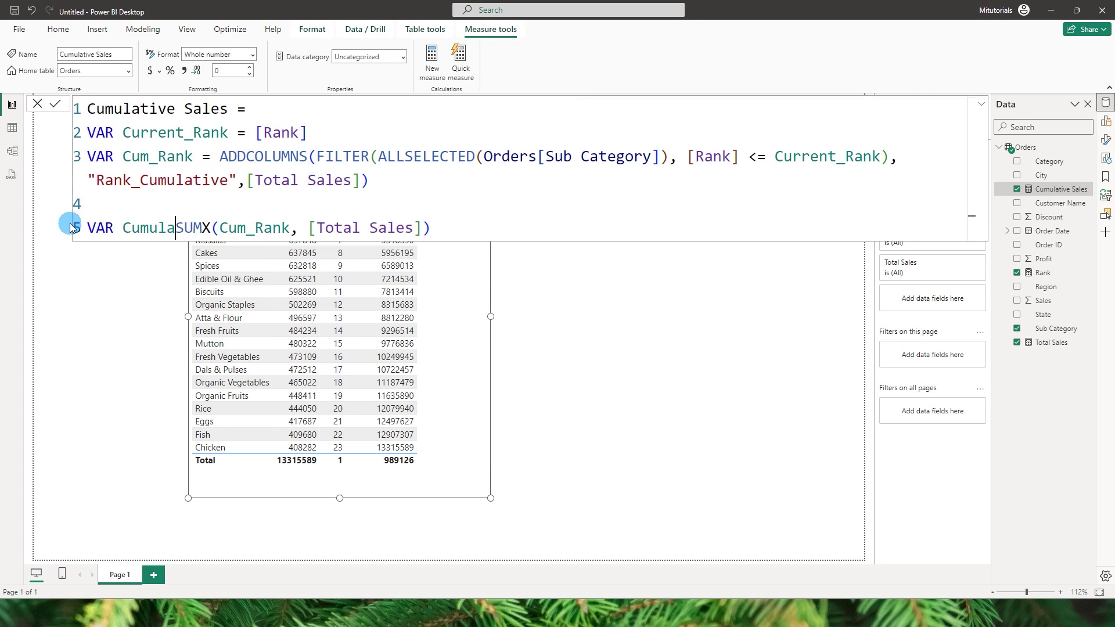
type("sales =")
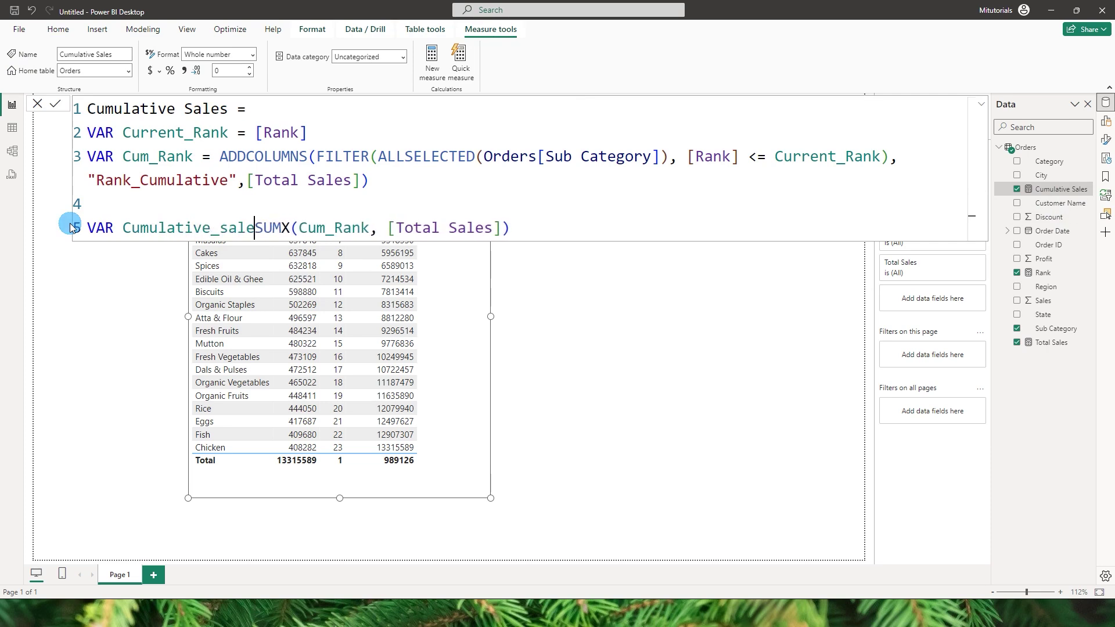
Start a new variable named Denom_Sales two lines below the Cumulative_sales variable in the formula
left_click(589, 231)
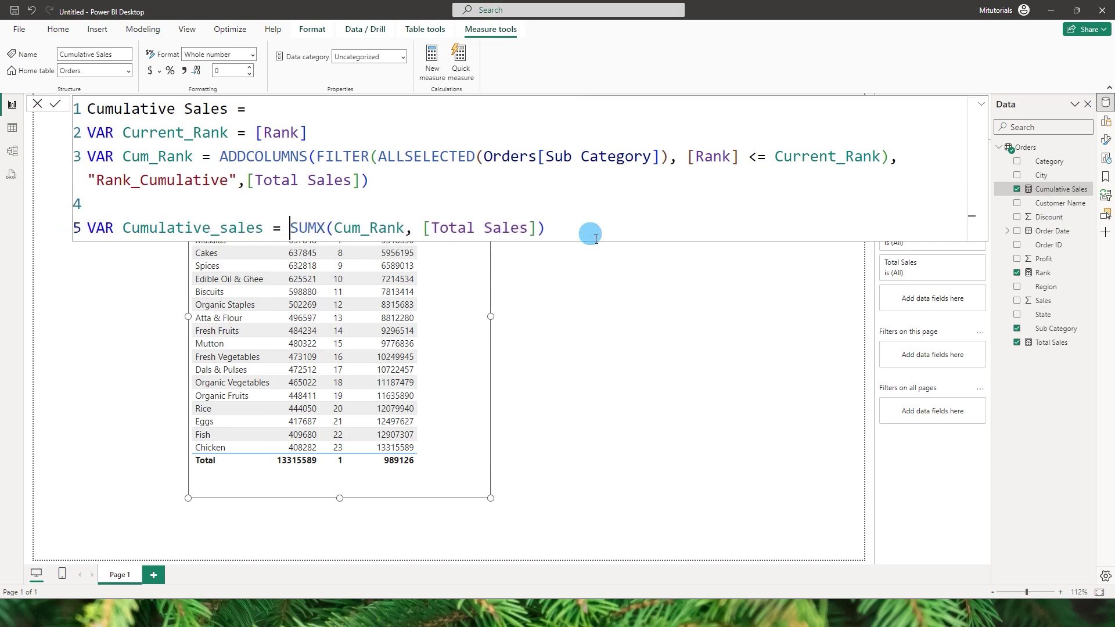
key("Return")
key("Return")
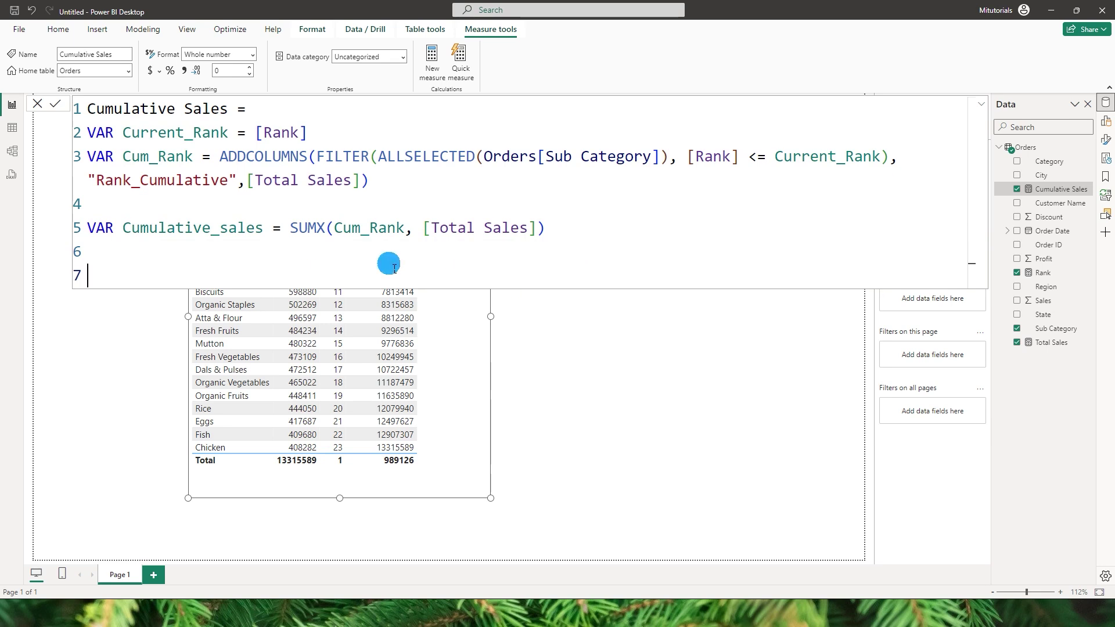
type("VAR Denom")
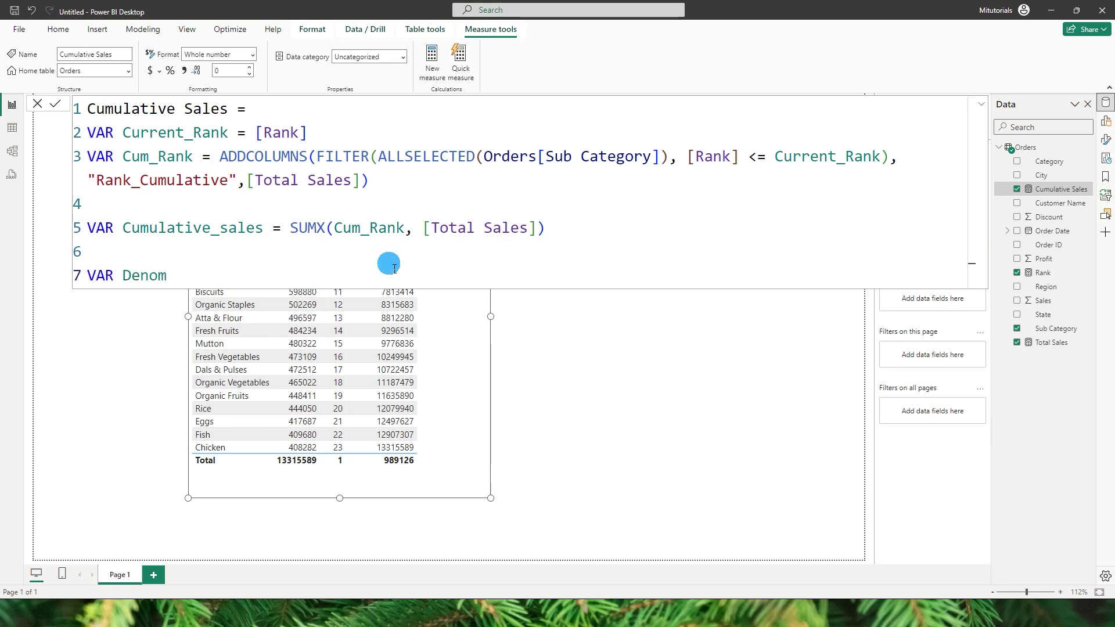
type("_Sales")
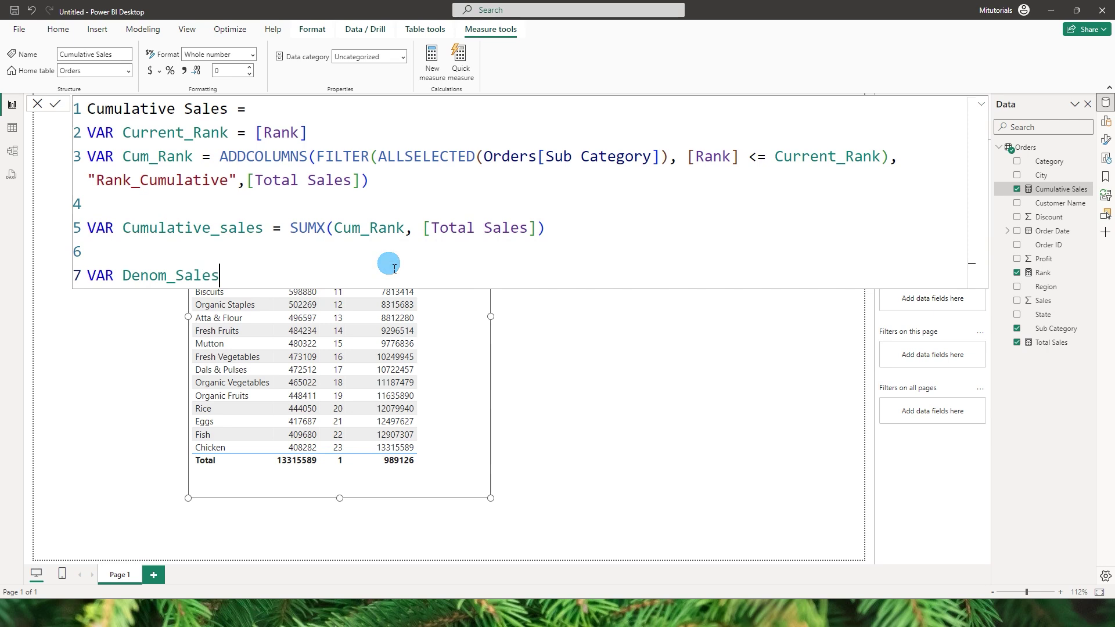
Assign CALCULATE([Total Sales],ALL(Orders[Sub Category])) to the Denom_Sales variable
type(" = C")
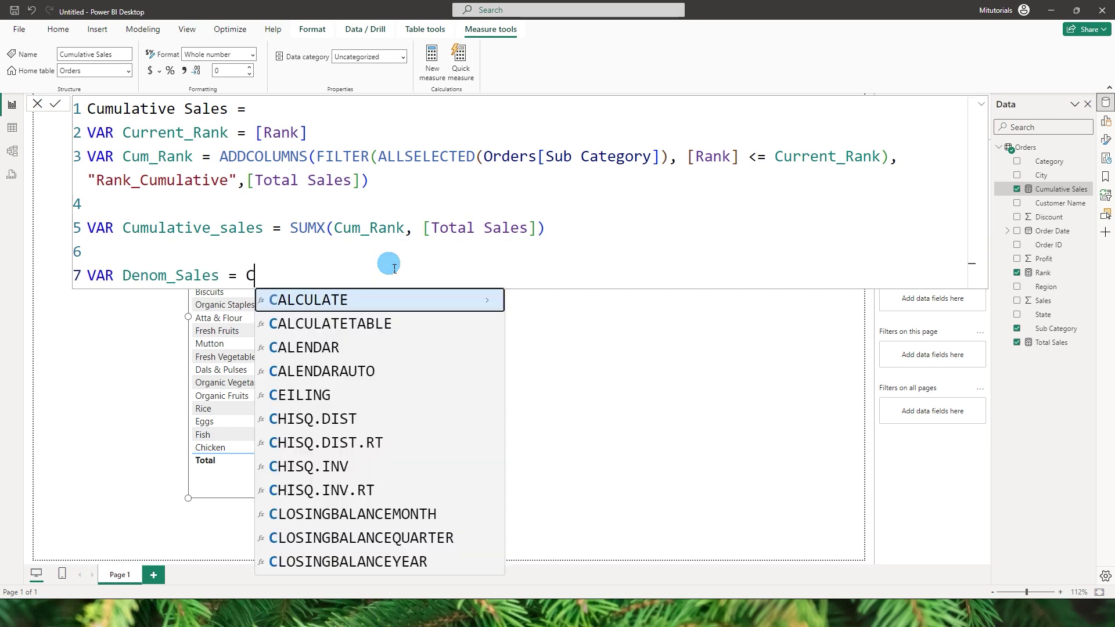
key("Tab")
type("S")
key("BackSpace")
type("Tot")
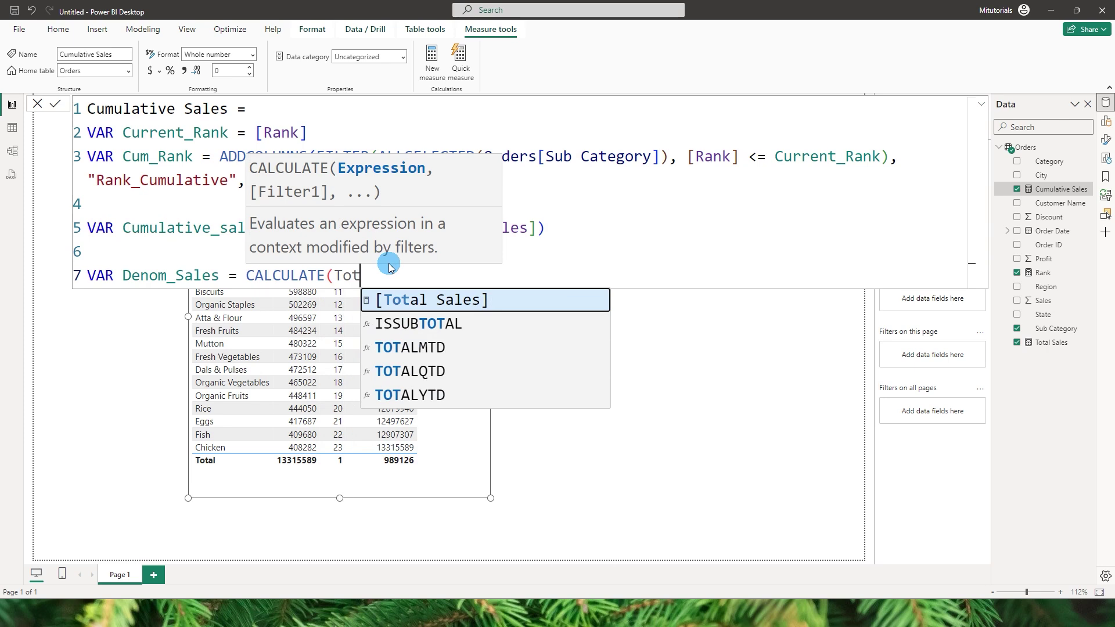
key("Tab")
type(",")
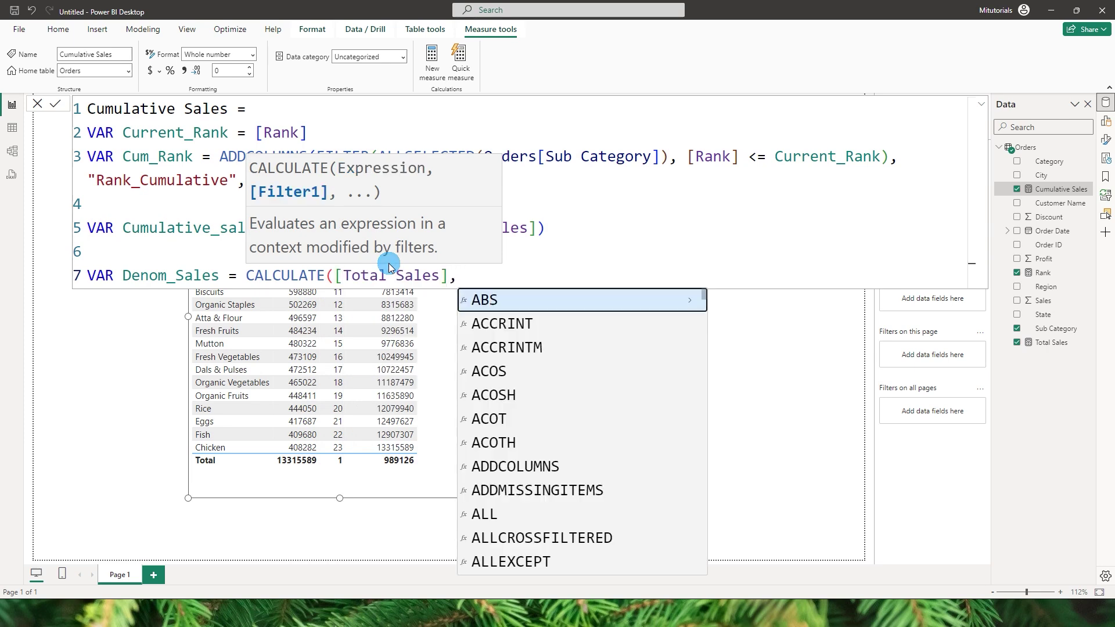
type("ALL")
key("Tab")
type("Sub")
key("Tab")
type("))")
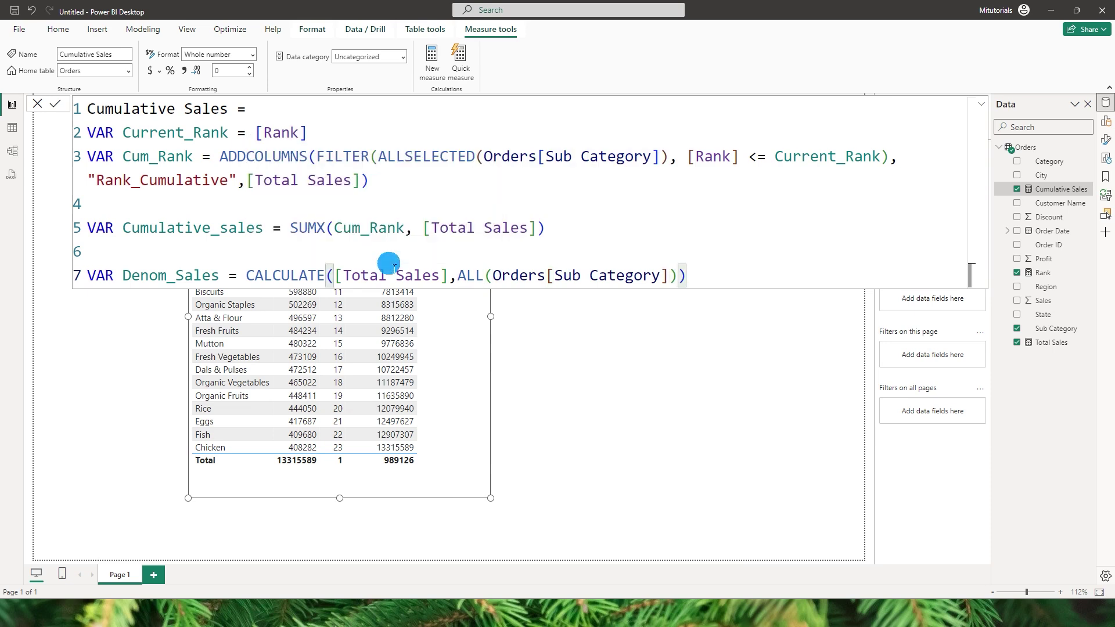
Make the measure return Denom_Sales, commit it, and collapse the formula to reveal the whole table
key("shift+Return")
key("shift+Return")
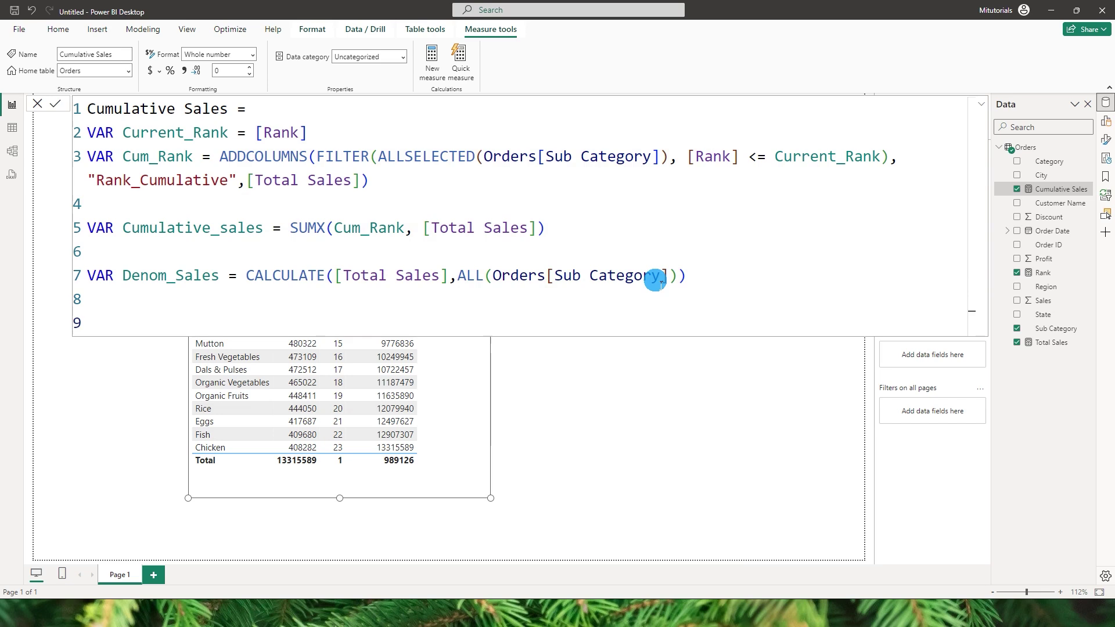
type("Return")
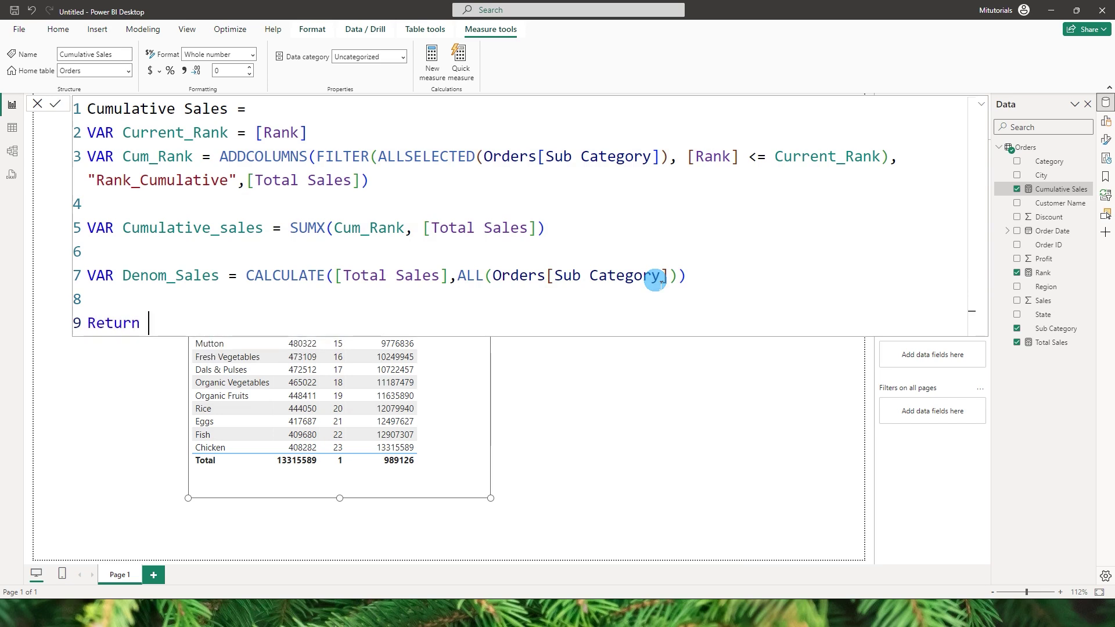
type(" Den")
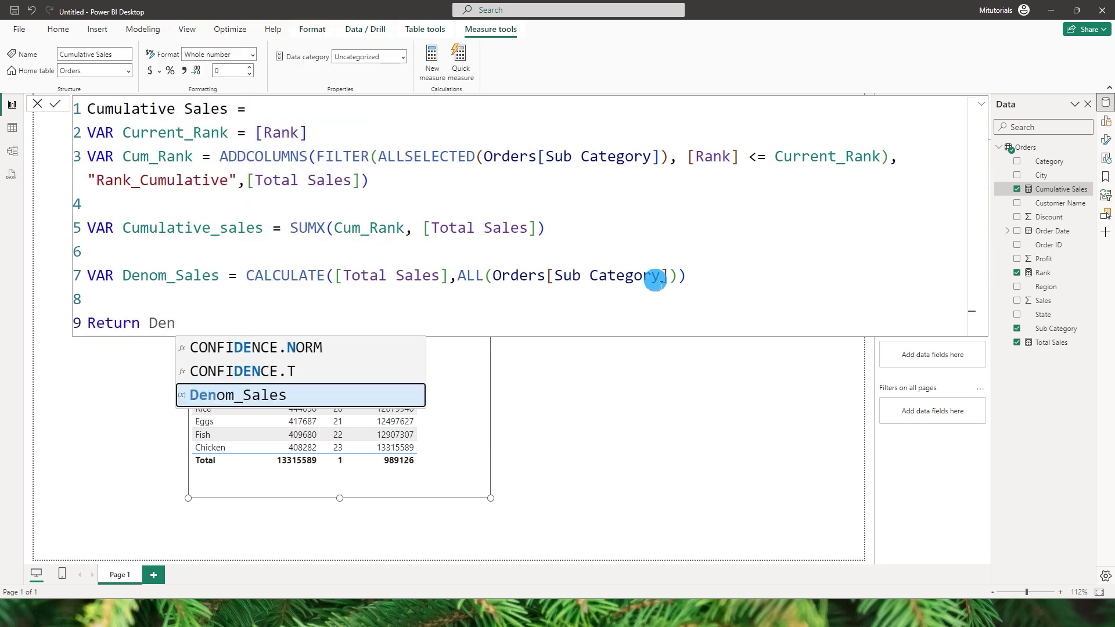
key("Tab")
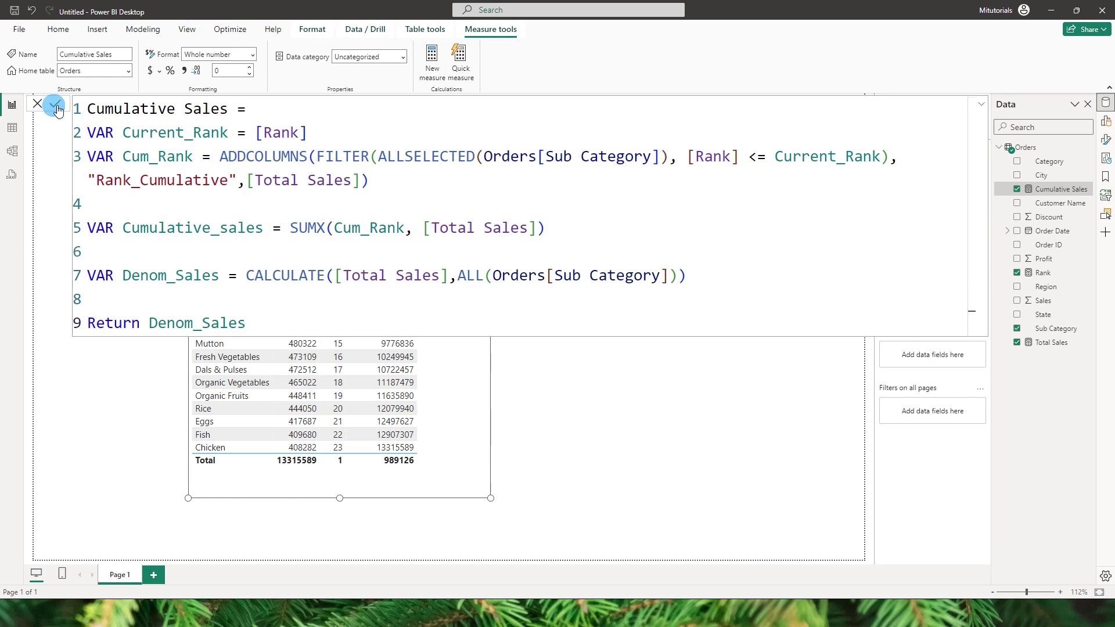
left_click(54, 107)
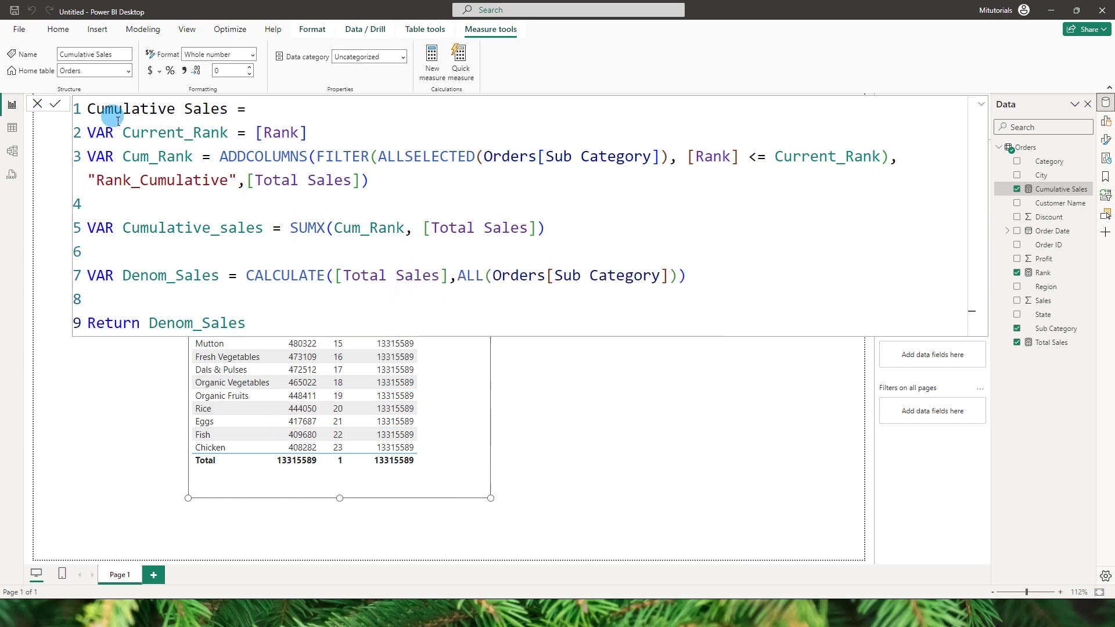
left_click(285, 460)
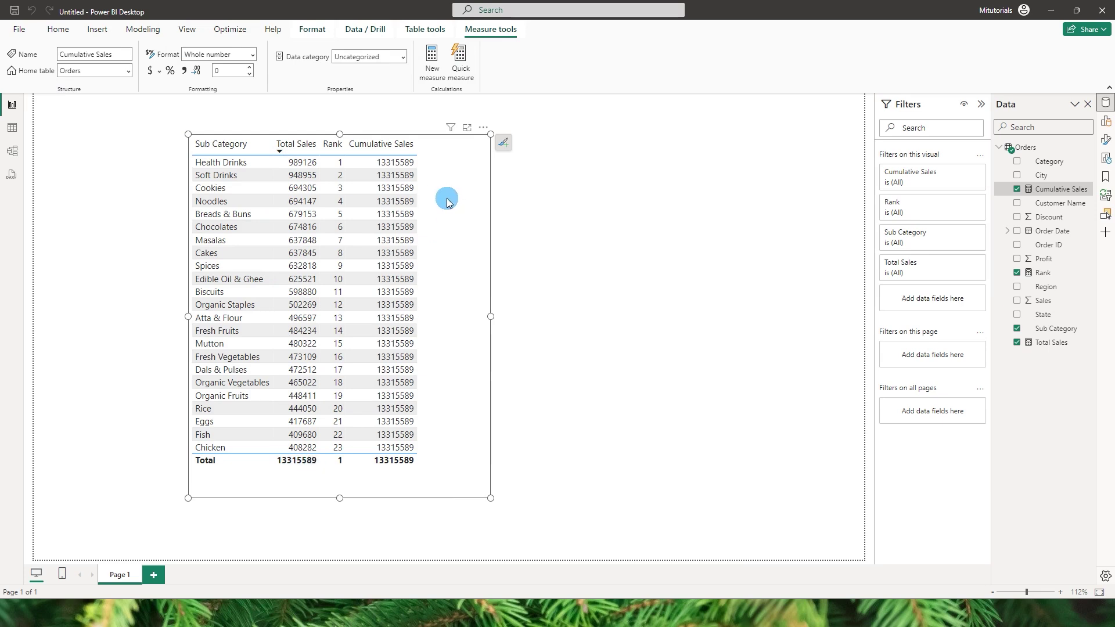
Reopen the Cumulative Sales formula, change its return expression to DIVIDE(Cumulative_sales, Denom_Sales), and commit it
left_click(1057, 189)
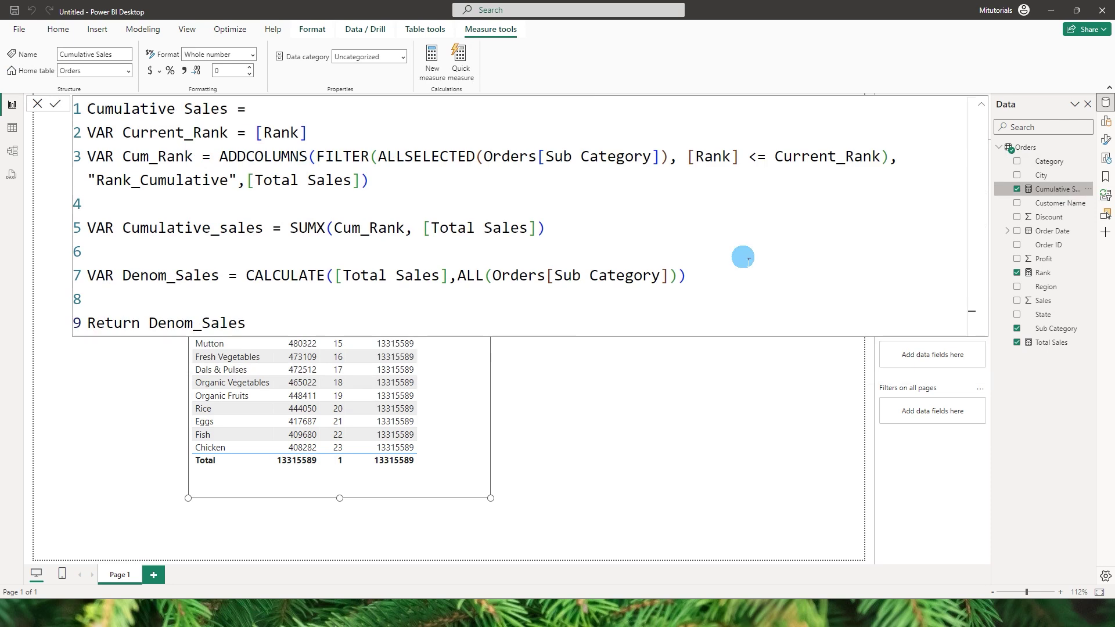
type("Divi")
key("Tab")
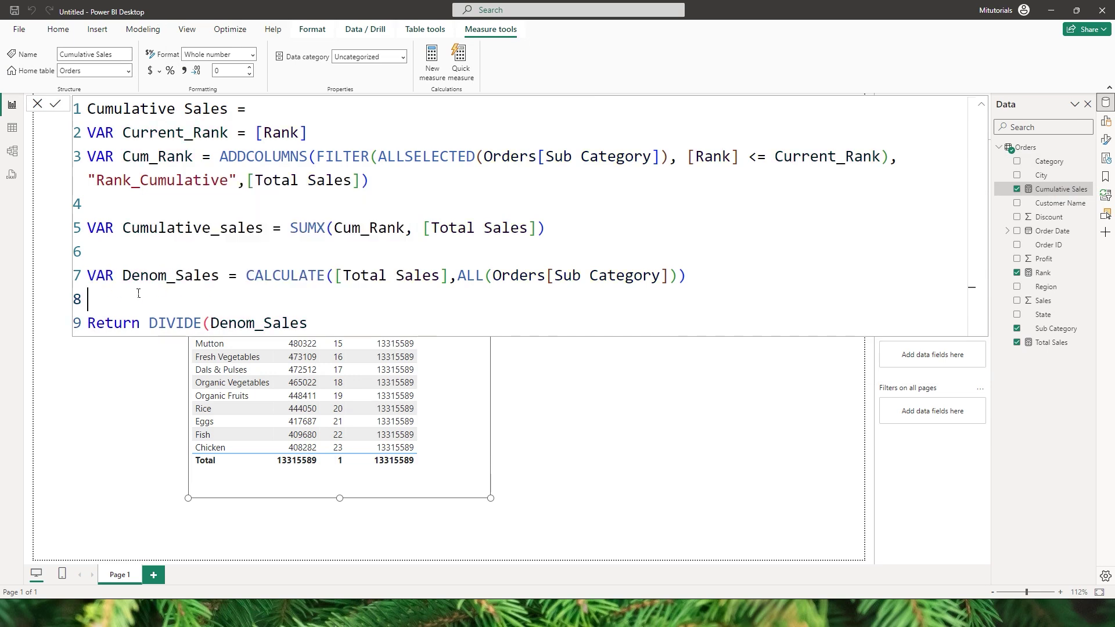
double_click(156, 277)
double_click(186, 231)
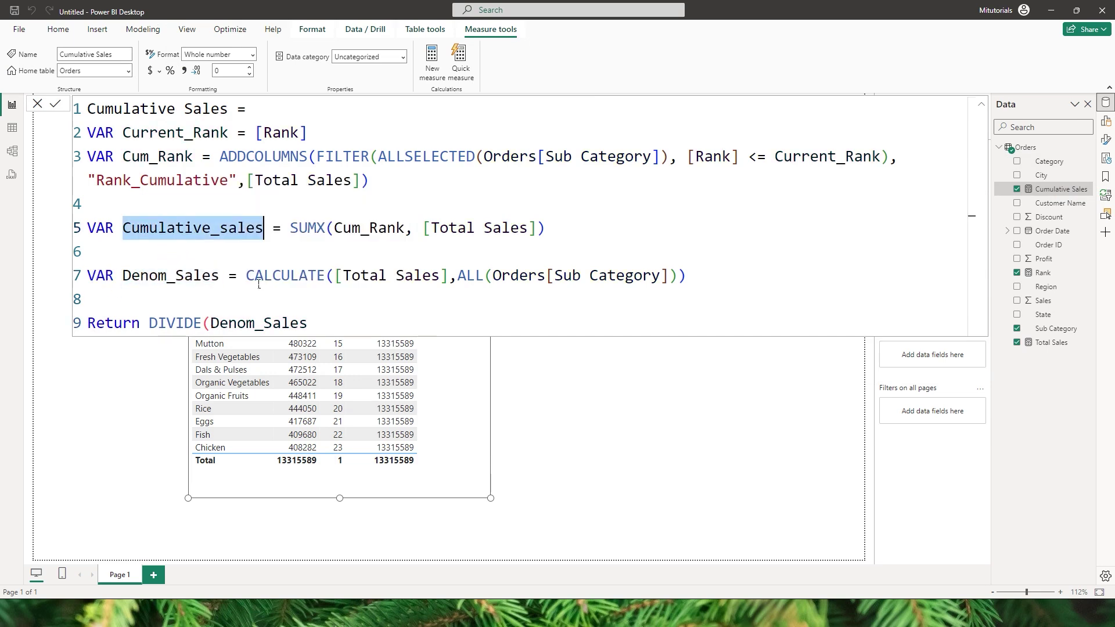
key("ctrl+c")
left_click(211, 323)
key("ctrl+v")
type(",")
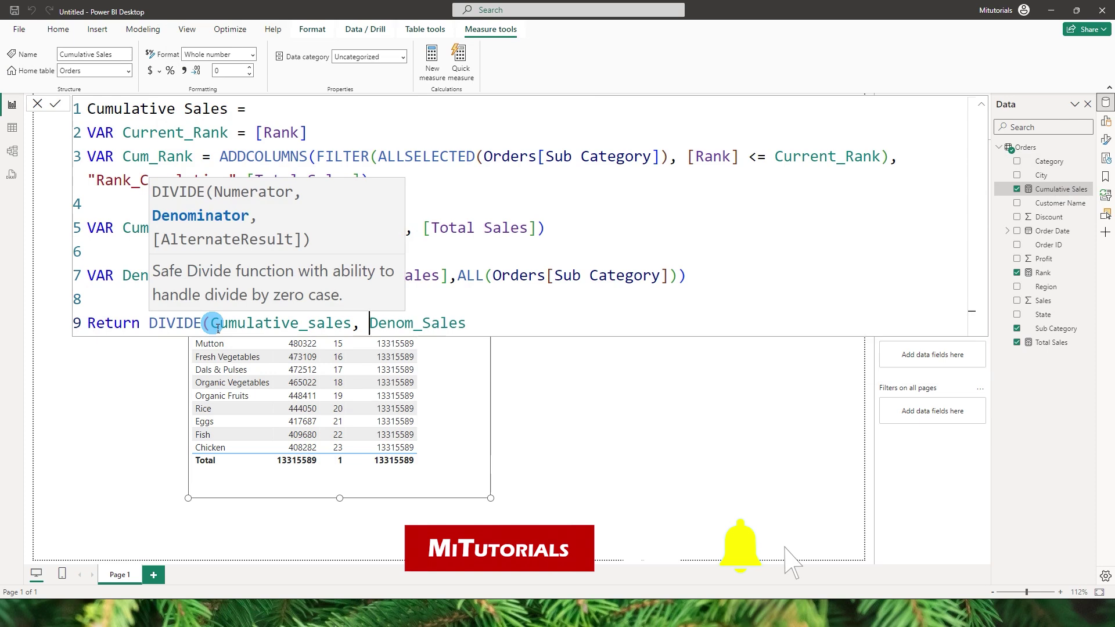
left_click(494, 322)
type(")")
key("Return")
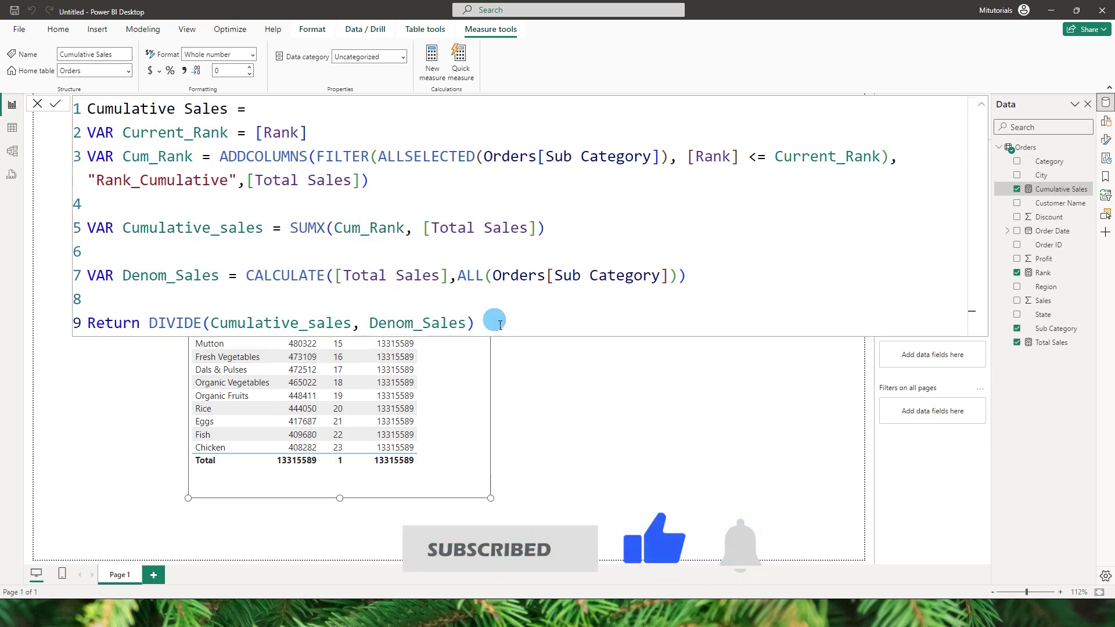
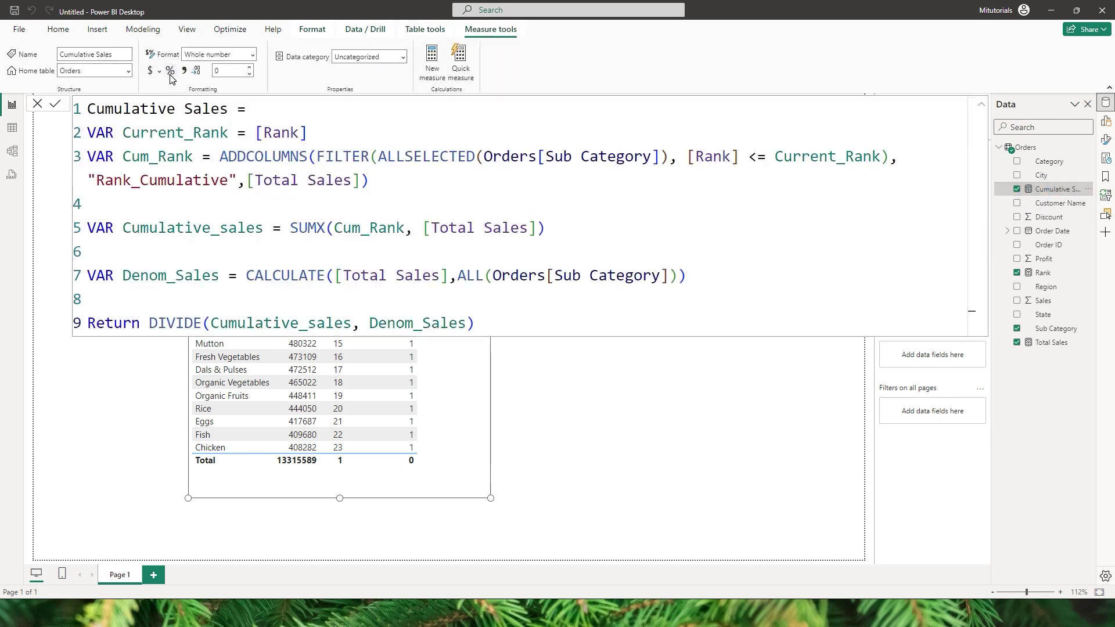
Format the Cumulative Sales measure as a percentage with 2 decimal places and deselect the table
left_click(169, 70)
left_click(226, 71)
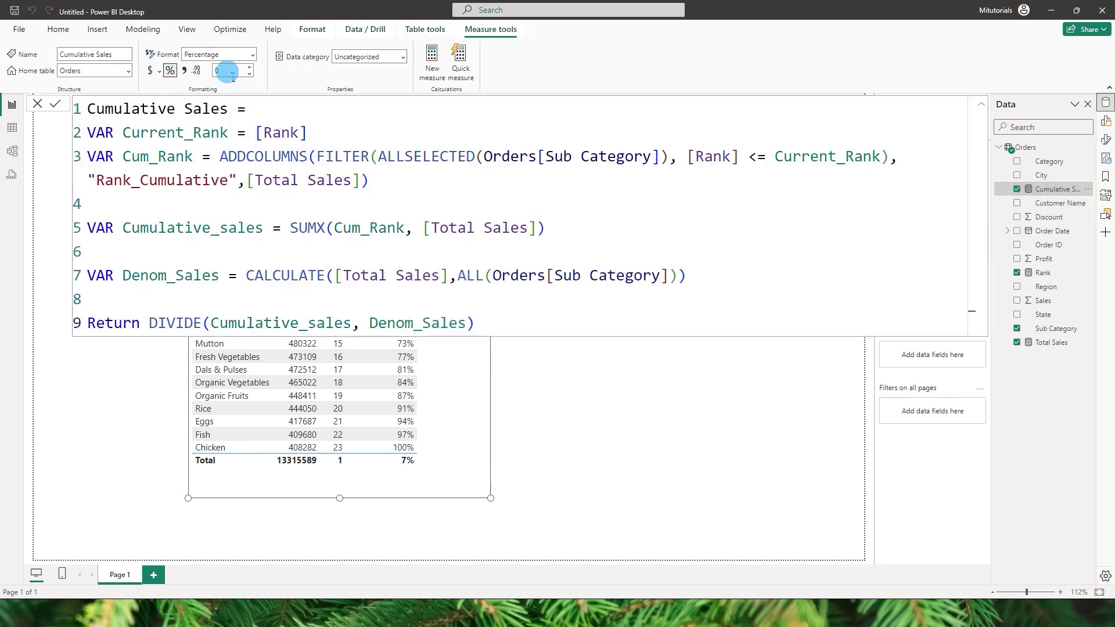
type("2")
left_click(504, 306)
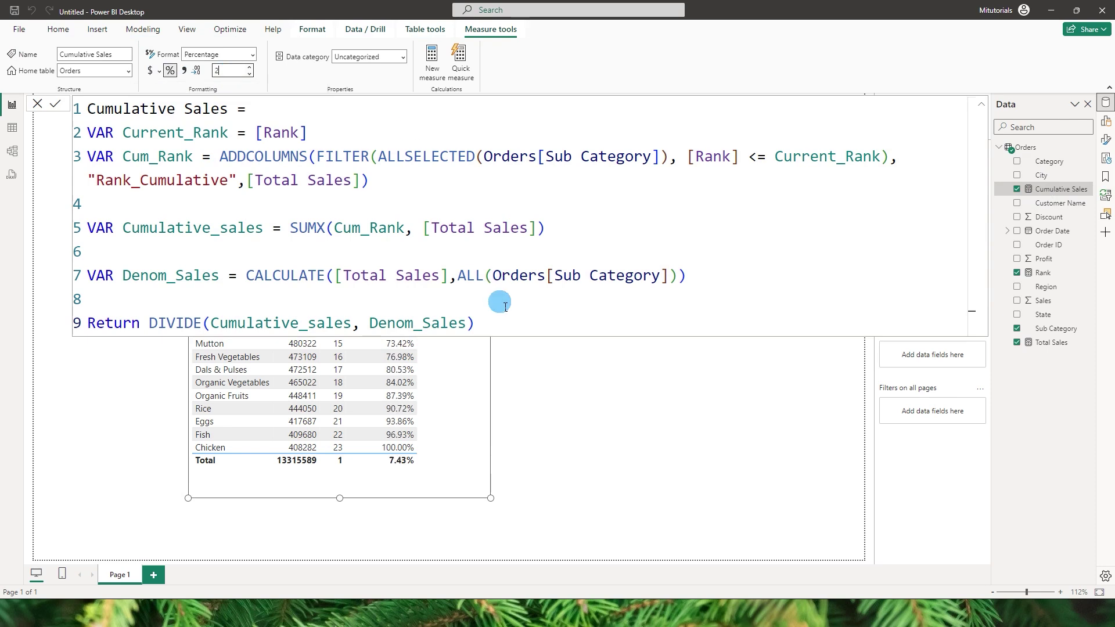
left_click(540, 379)
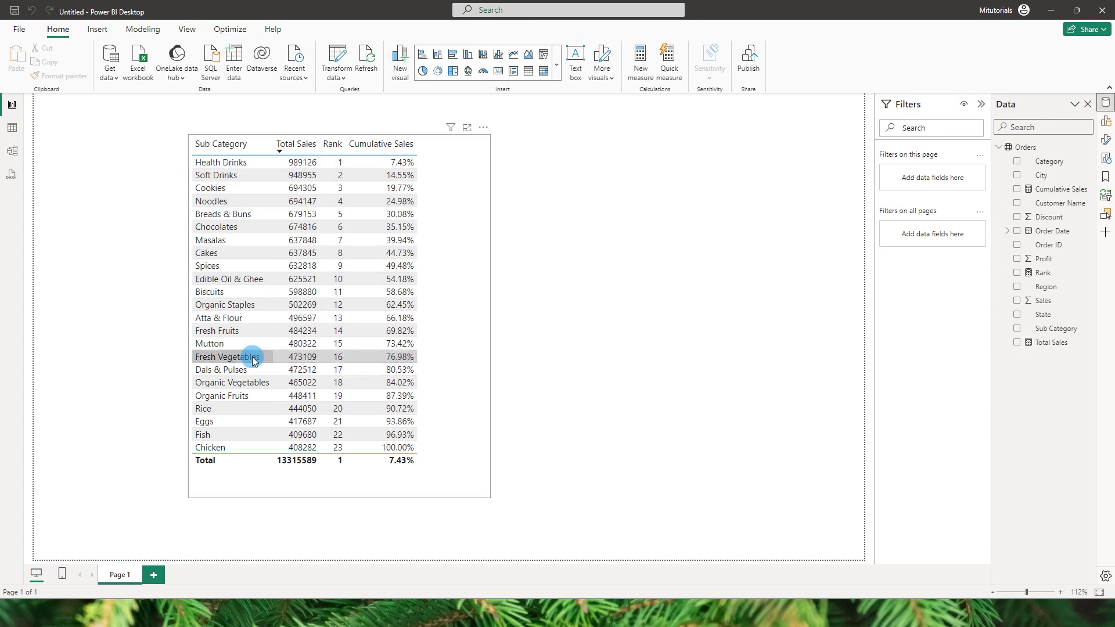
Select the table visual and move it toward the upper-left corner of the report page
left_click(365, 364)
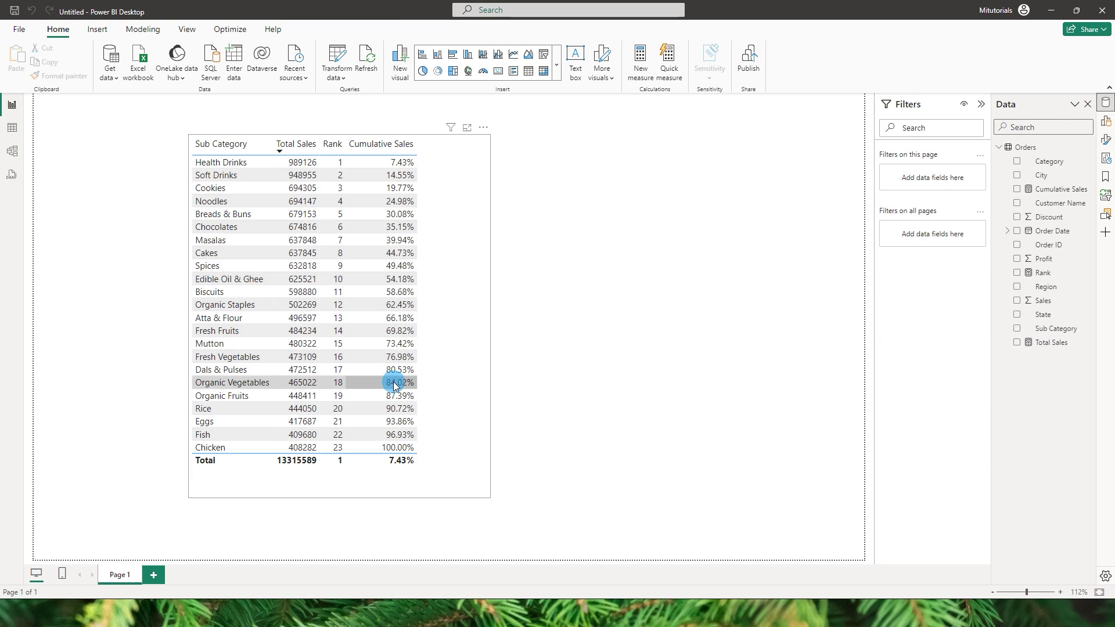
left_click(225, 444)
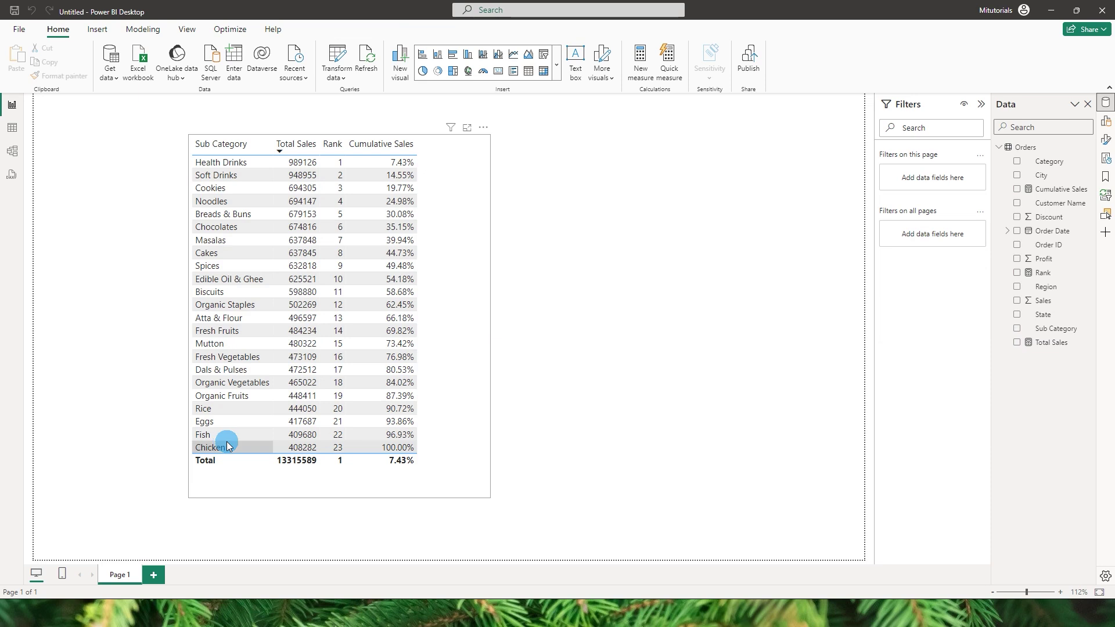
left_click(435, 285)
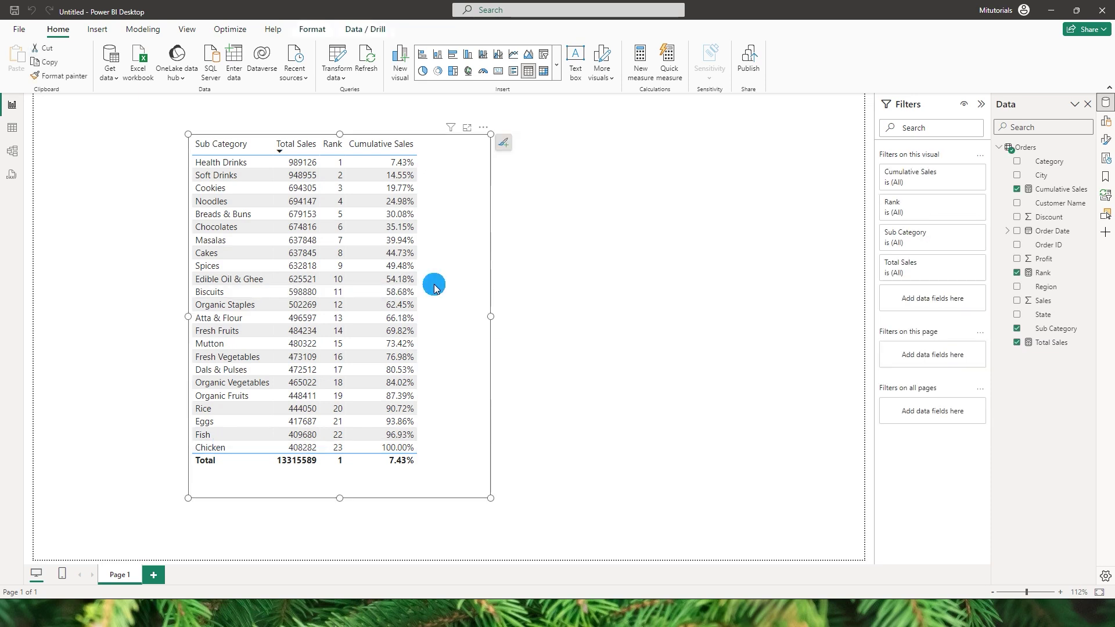
left_click_drag(434, 286, 320, 242)
left_click(348, 479)
Add a second report page with a combined line and column chart, enlarged and moved toward the middle
left_click(153, 576)
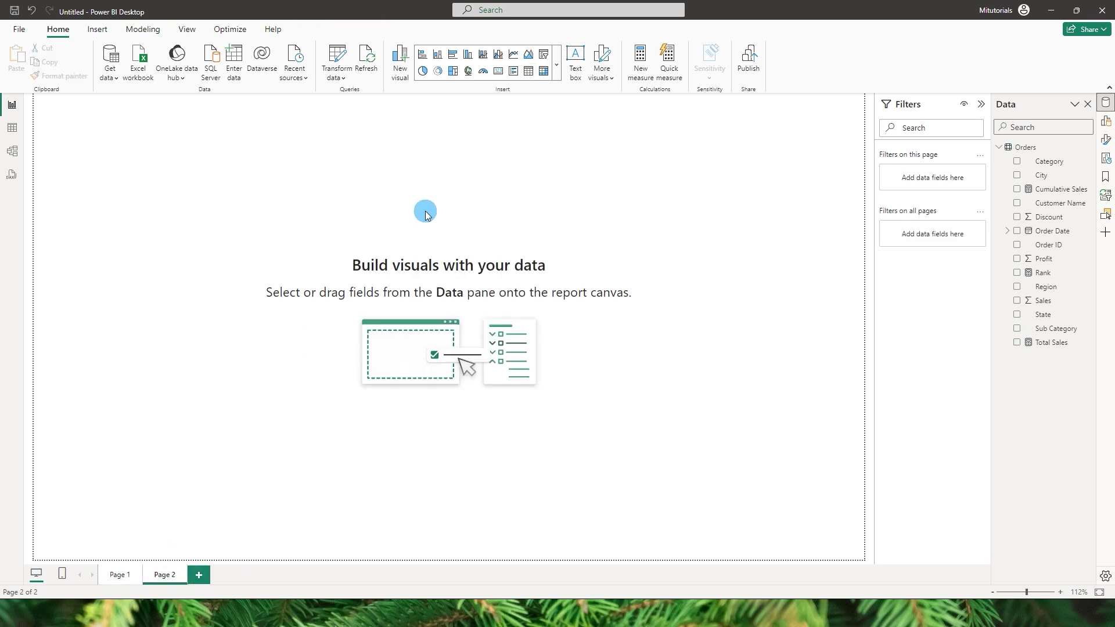
left_click(499, 58)
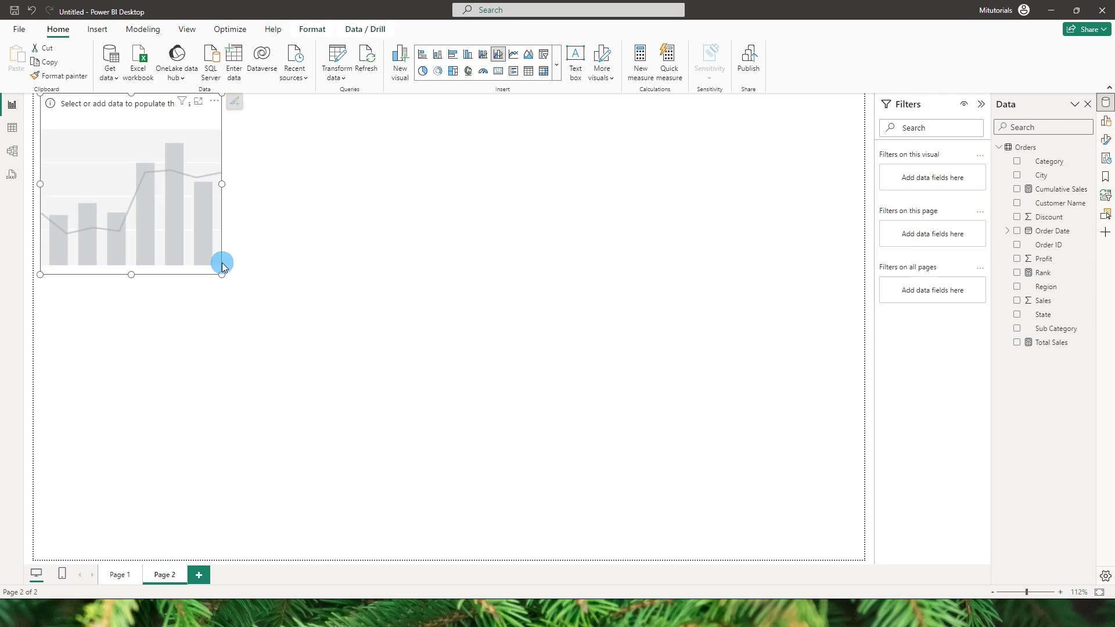
left_click_drag(224, 275, 565, 443)
left_click_drag(337, 242, 390, 251)
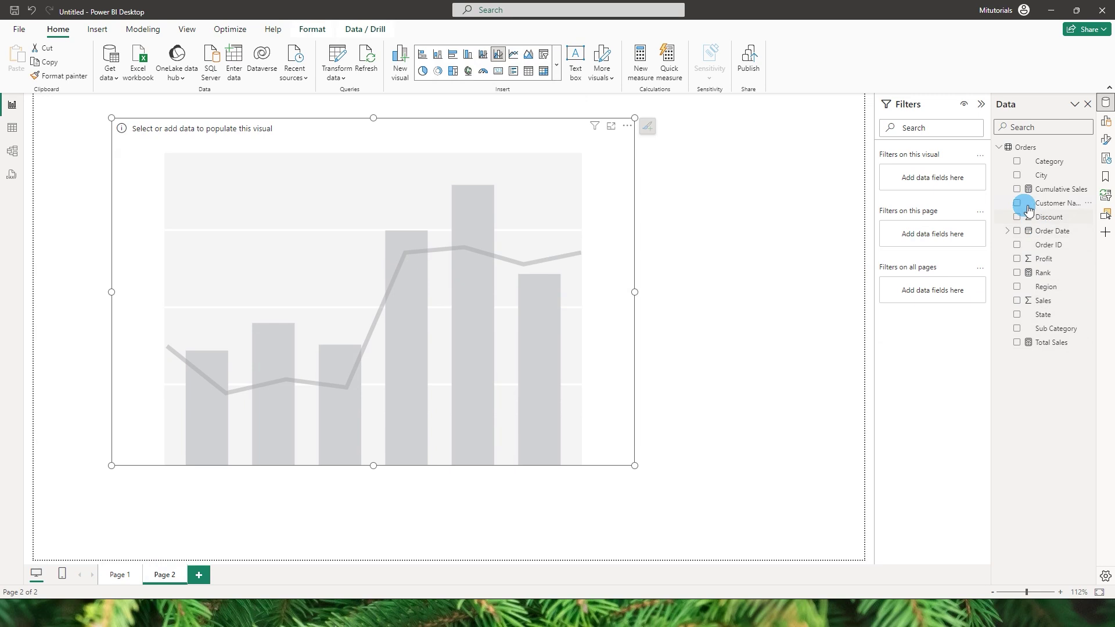
Add Sub Category and Total Sales to the combo chart and shift the chart slightly up and left
left_click(1018, 330)
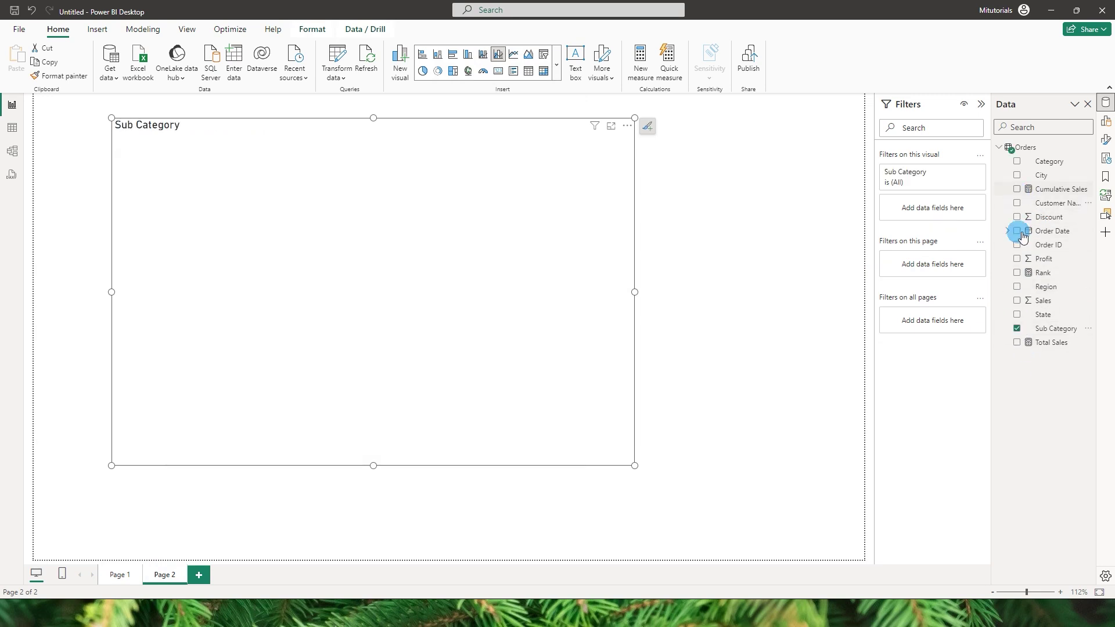
left_click(1017, 342)
left_click_drag(485, 180, 460, 176)
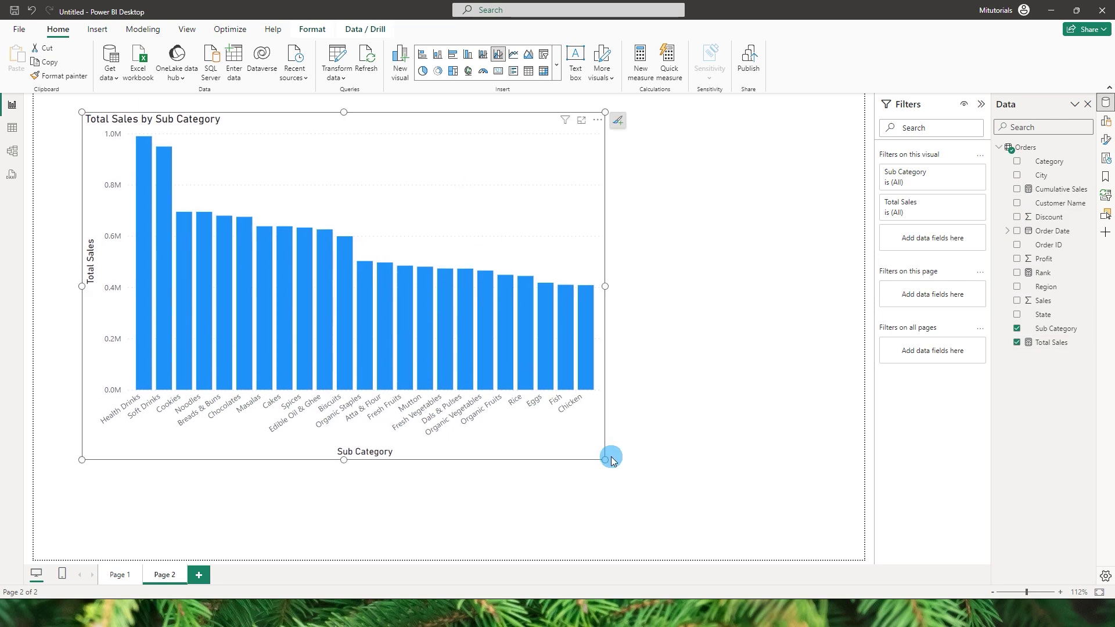
Turn on data labels for the chart, and resize and reposition it to cover most of the page
left_click_drag(605, 461, 808, 545)
left_click(819, 121)
left_click(712, 170)
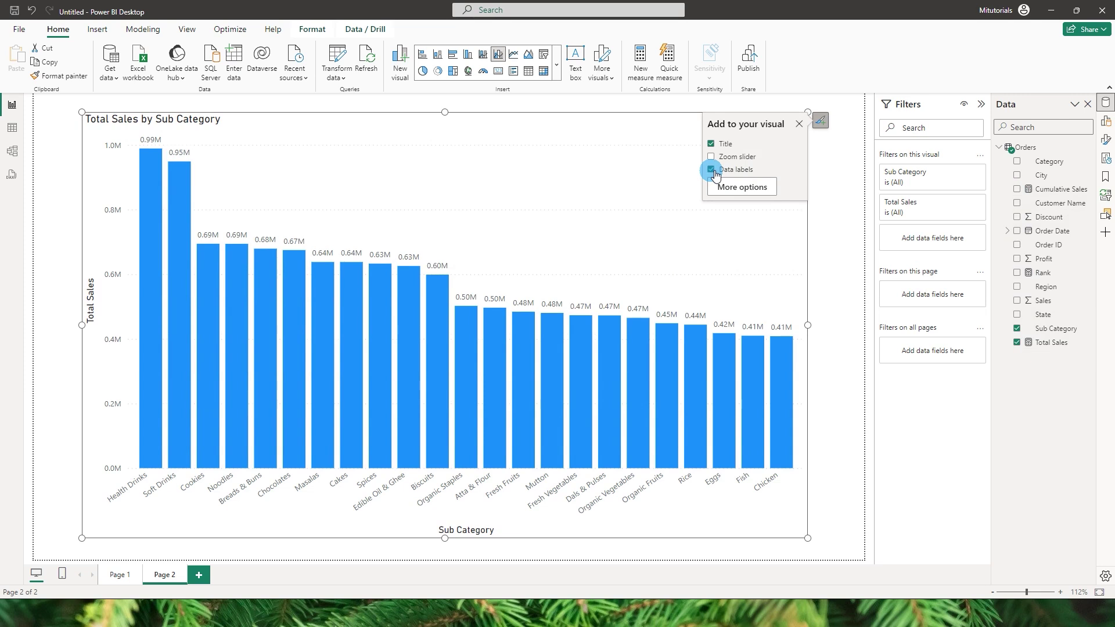
left_click_drag(807, 538, 749, 521)
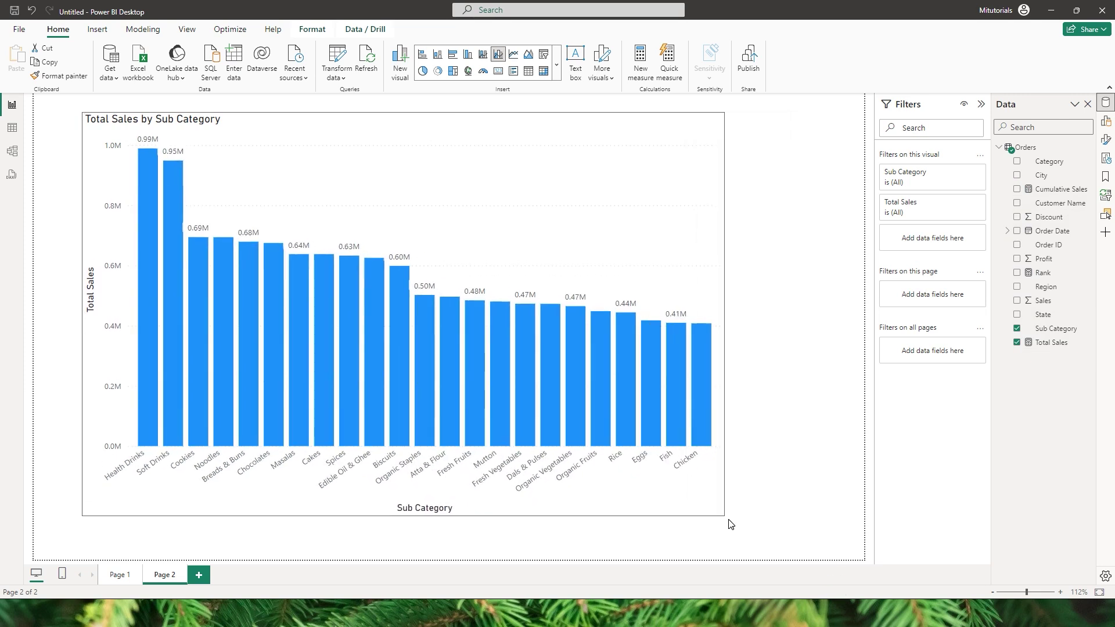
left_click_drag(565, 246, 535, 231)
left_click(646, 261)
left_click(547, 224)
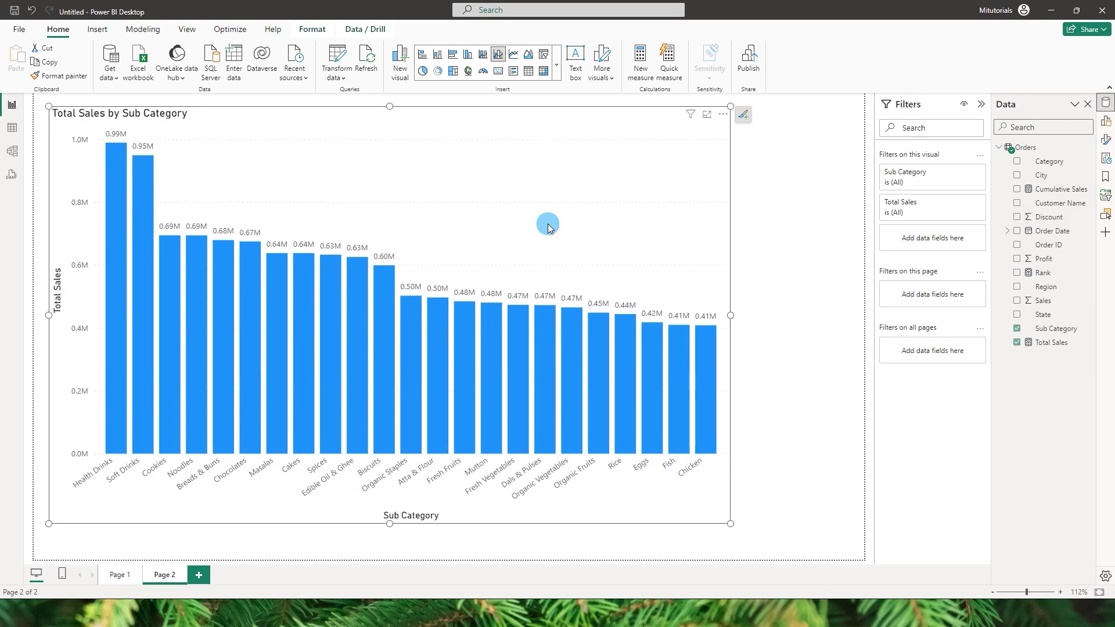
Plot Cumulative Sales as the combo chart's line with markers turned on, and enlarge the chart slightly
left_click(1105, 121)
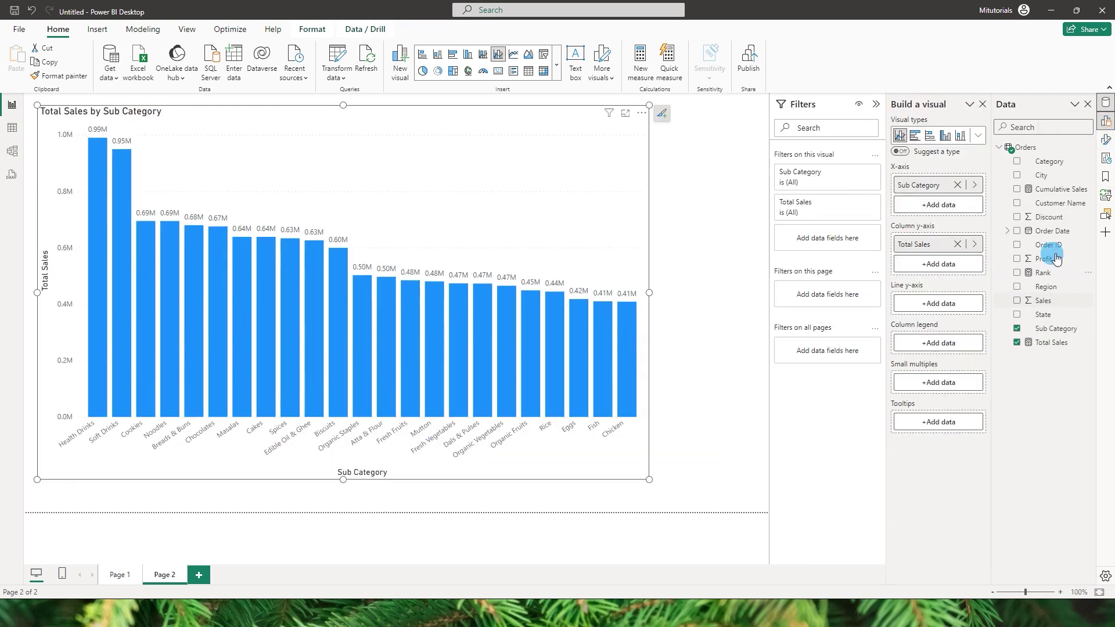
left_click_drag(1068, 192, 948, 307)
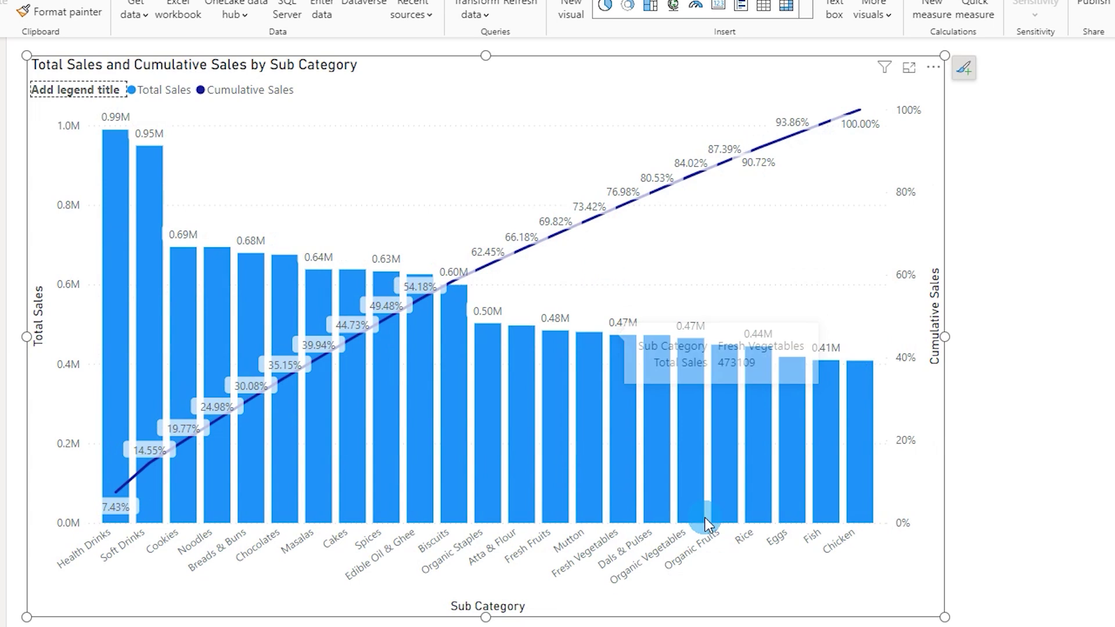
left_click_drag(945, 616, 1082, 626)
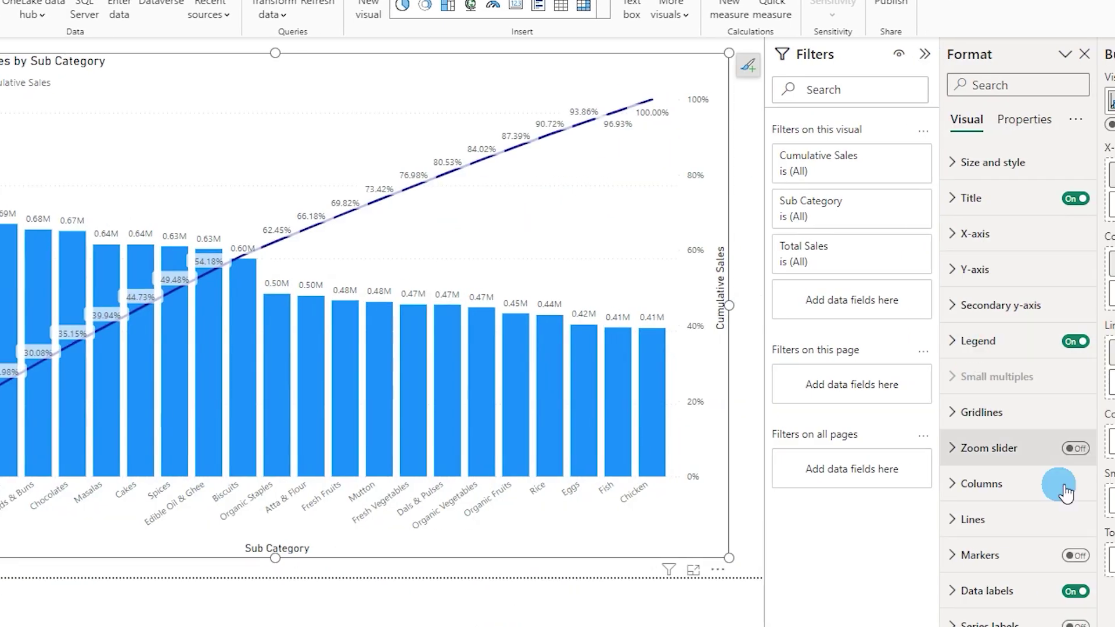
left_click(1075, 555)
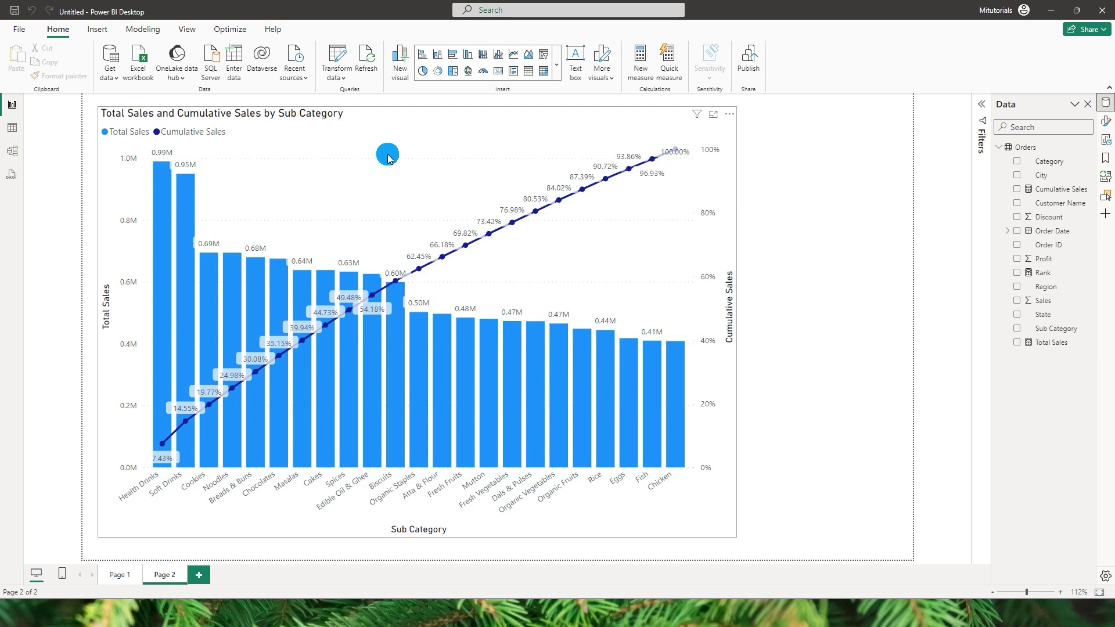
Create and load a manually entered table named On/Off with a column Switch containing the single value On/Off
left_click(232, 72)
left_click(374, 446)
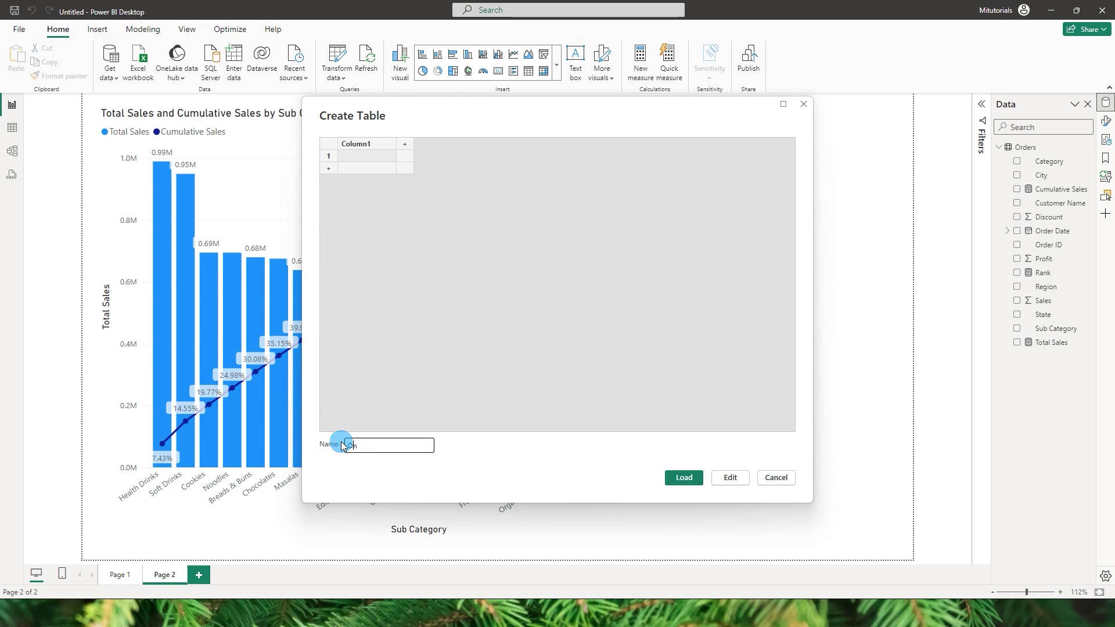
type("On/Off")
double_click(367, 145)
type("Swi")
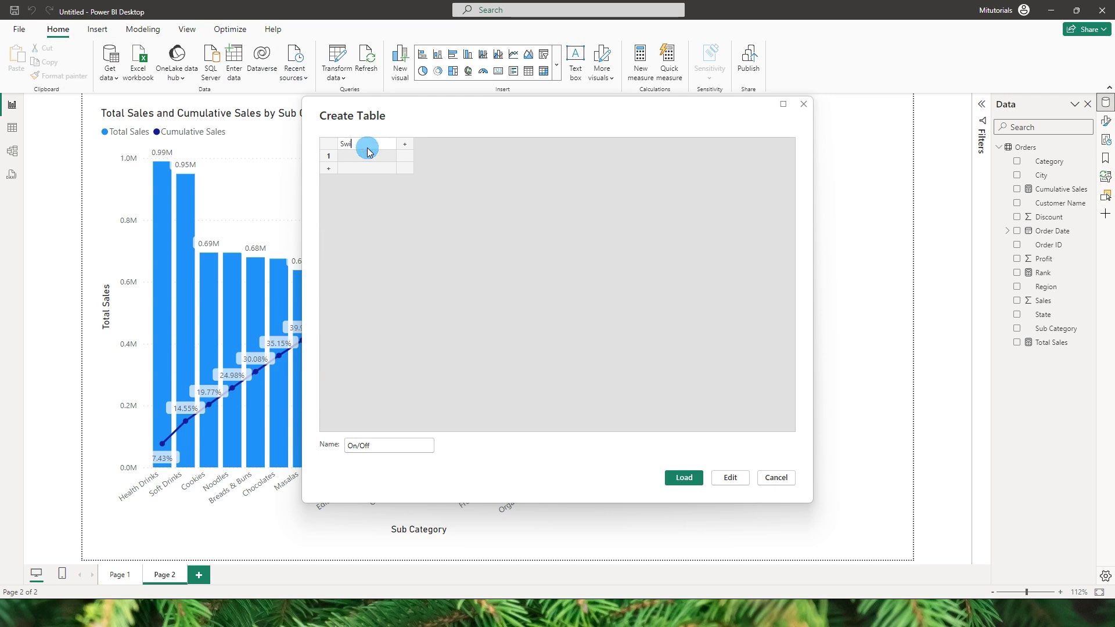
type("tch")
left_click(369, 157)
type("On/Off")
left_click(400, 184)
left_click(683, 477)
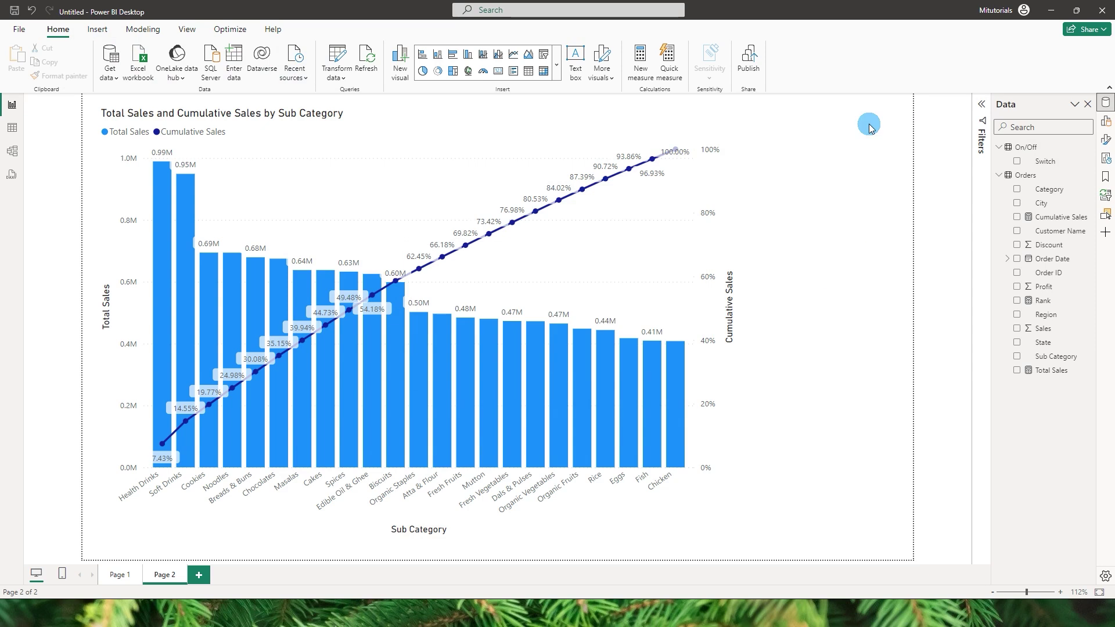
Add a button slicer for the Switch field and shorten it to a small box beside the chart
left_click(552, 68)
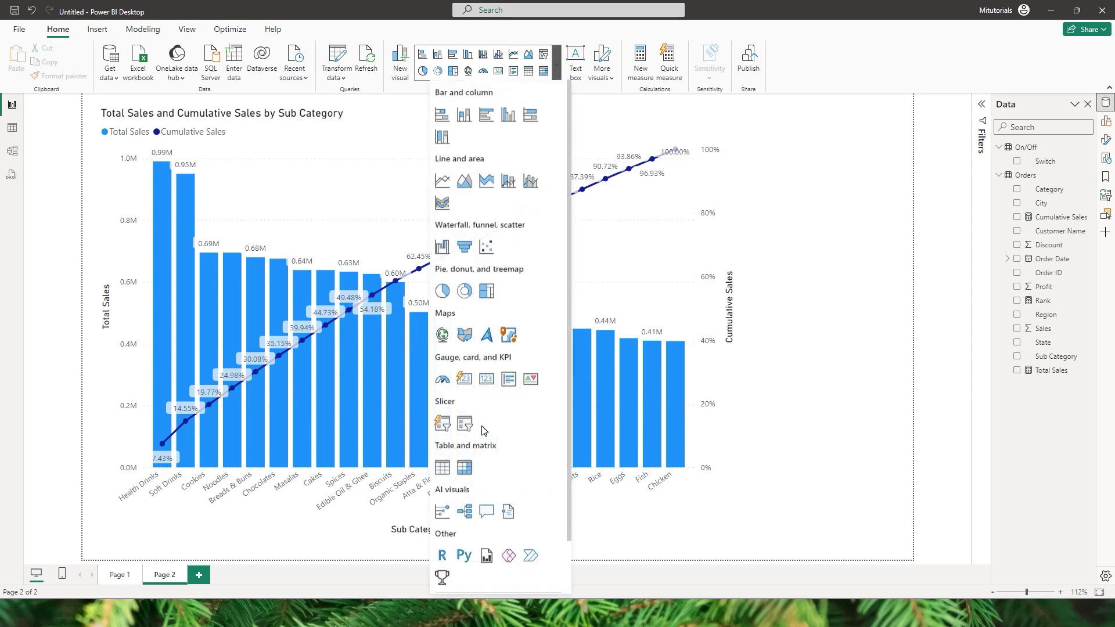
left_click(444, 425)
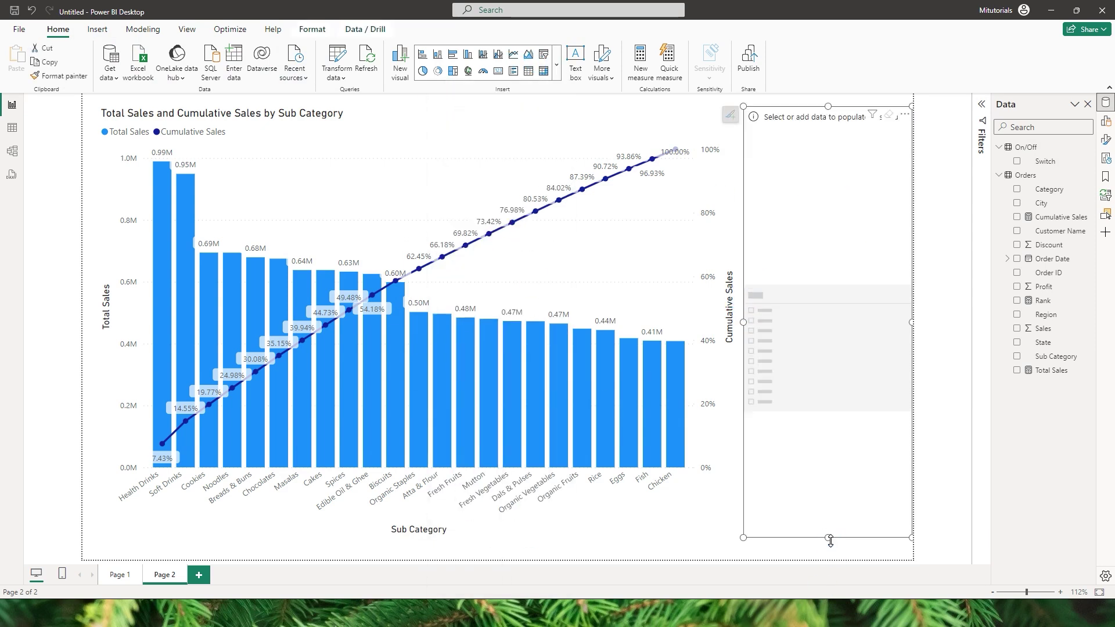
left_click_drag(828, 542, 855, 202)
left_click(1016, 160)
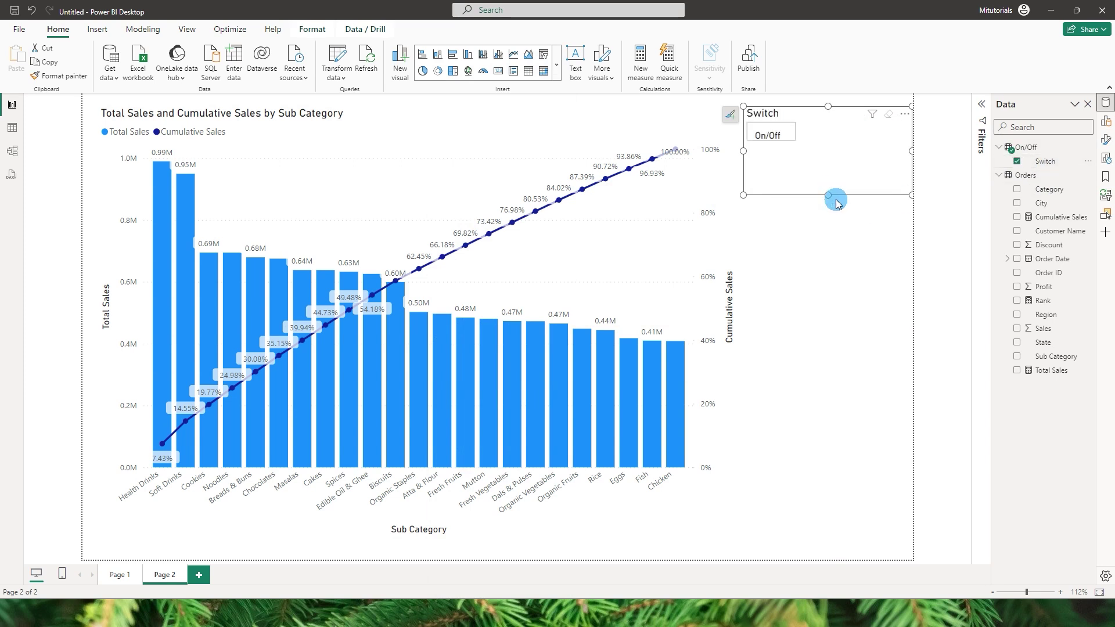
Start a measure named Button in the On/Off table with VAR Check_ = IF(ISFILTERED('On/Off'[Switch]),"On","Off")
left_click(1087, 147)
left_click(1026, 168)
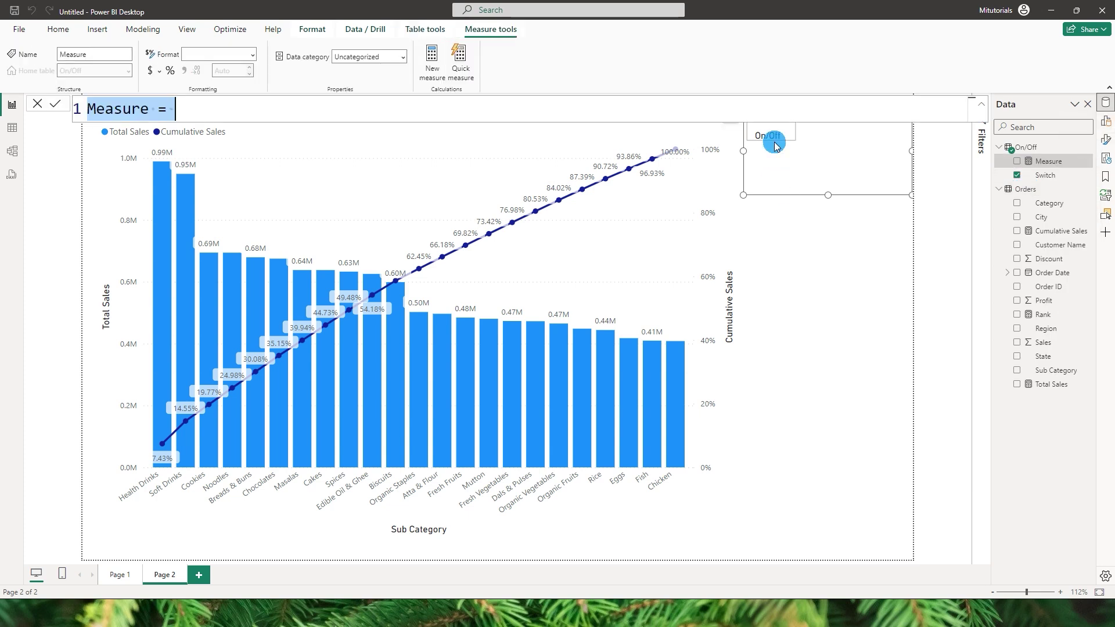
left_click(373, 131)
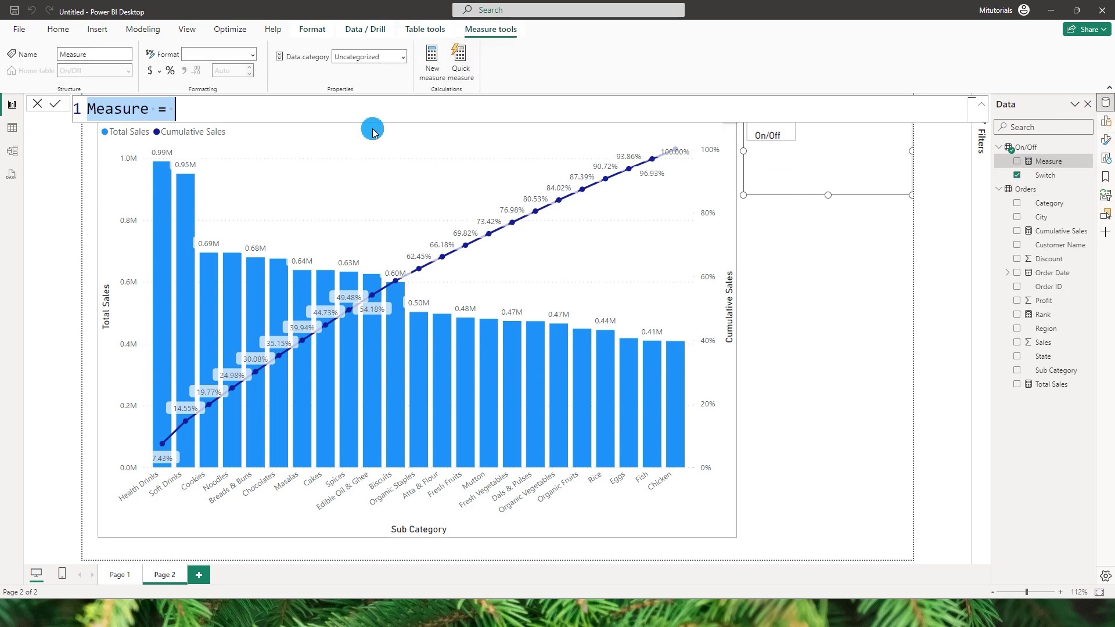
type("Button")
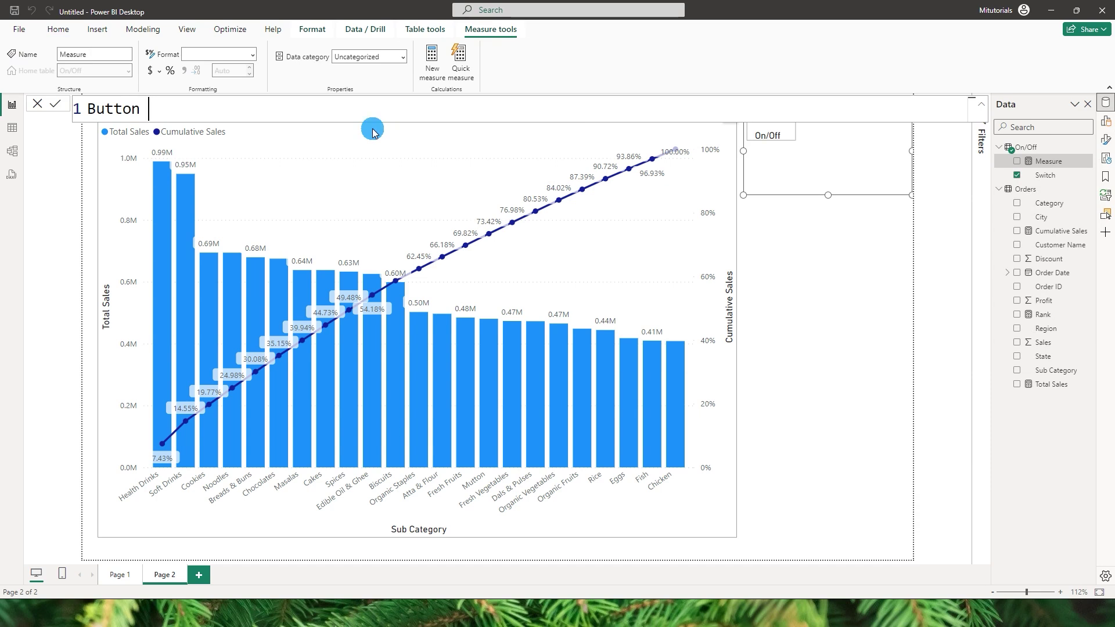
type(" = VAR ")
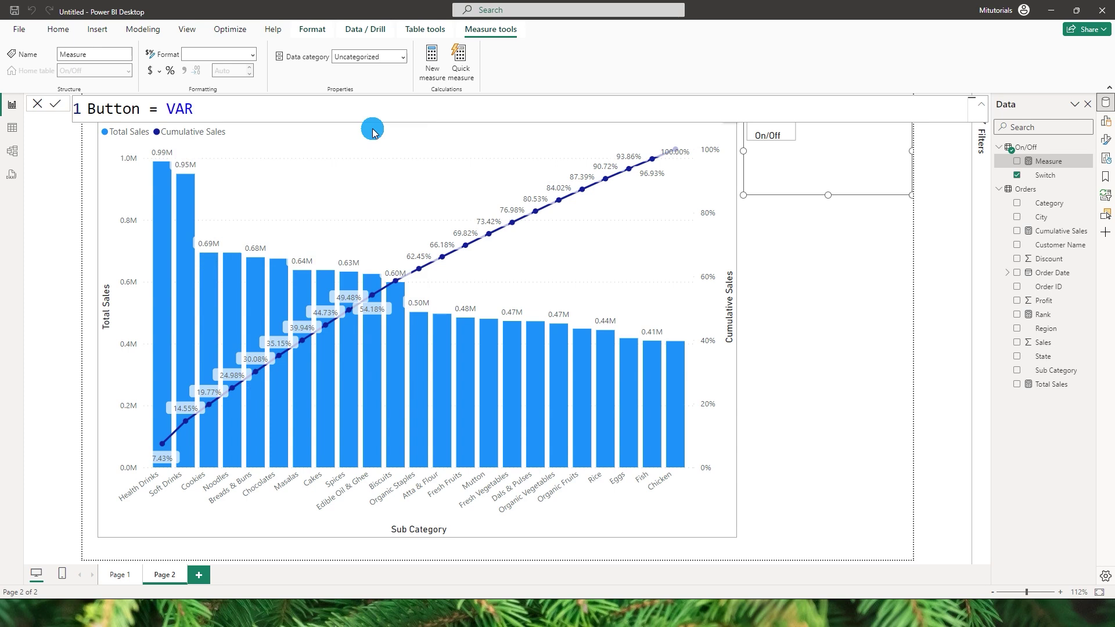
type("Check")
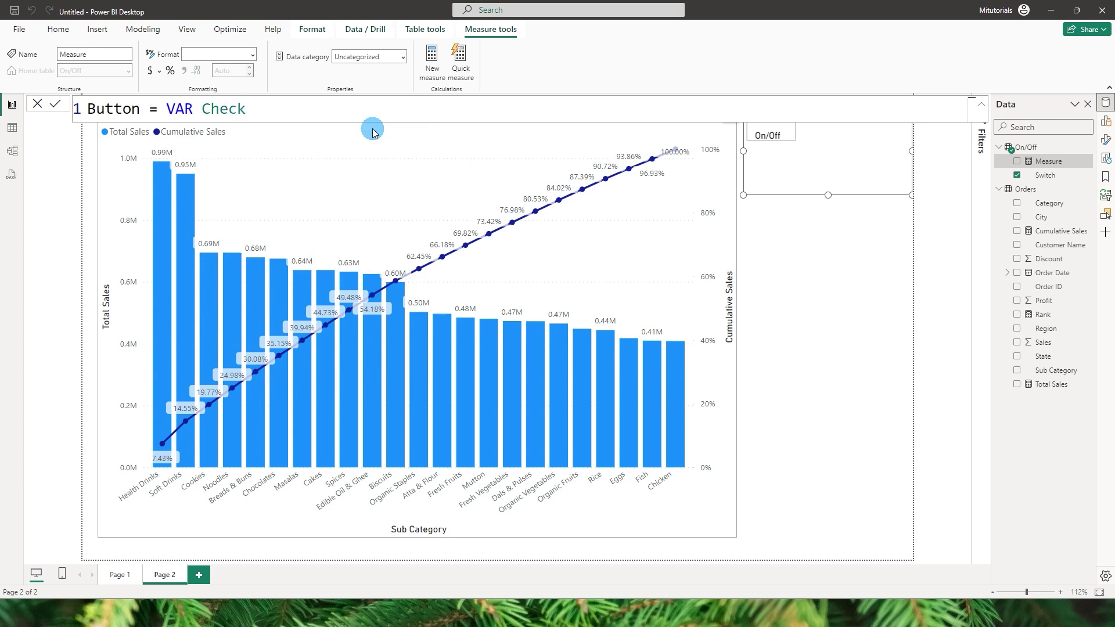
type("_ = IF(isfi")
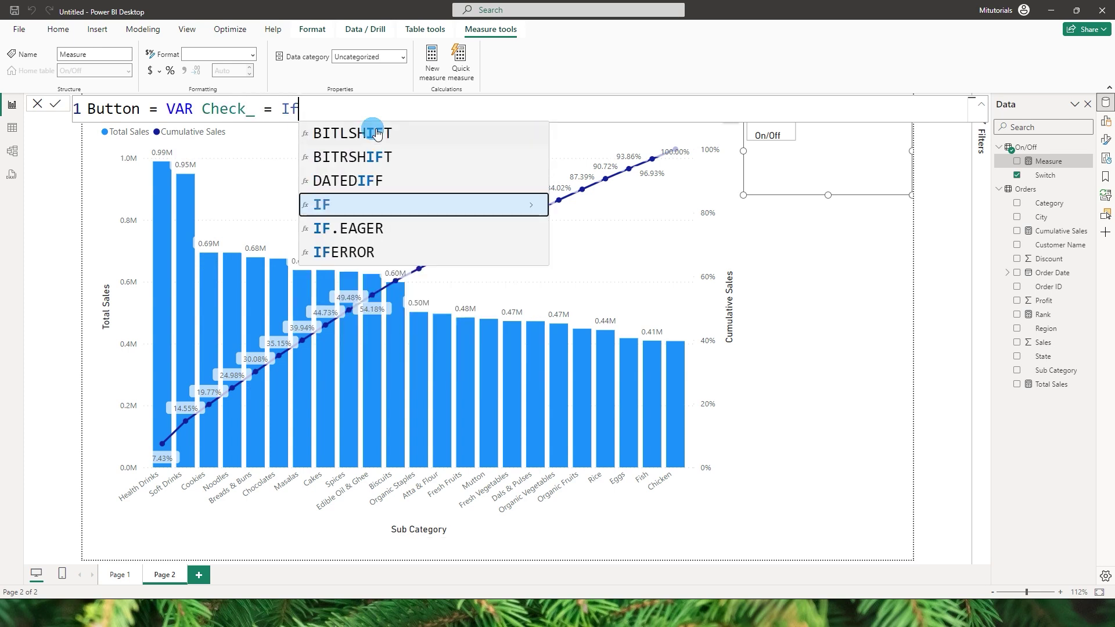
left_click(376, 137)
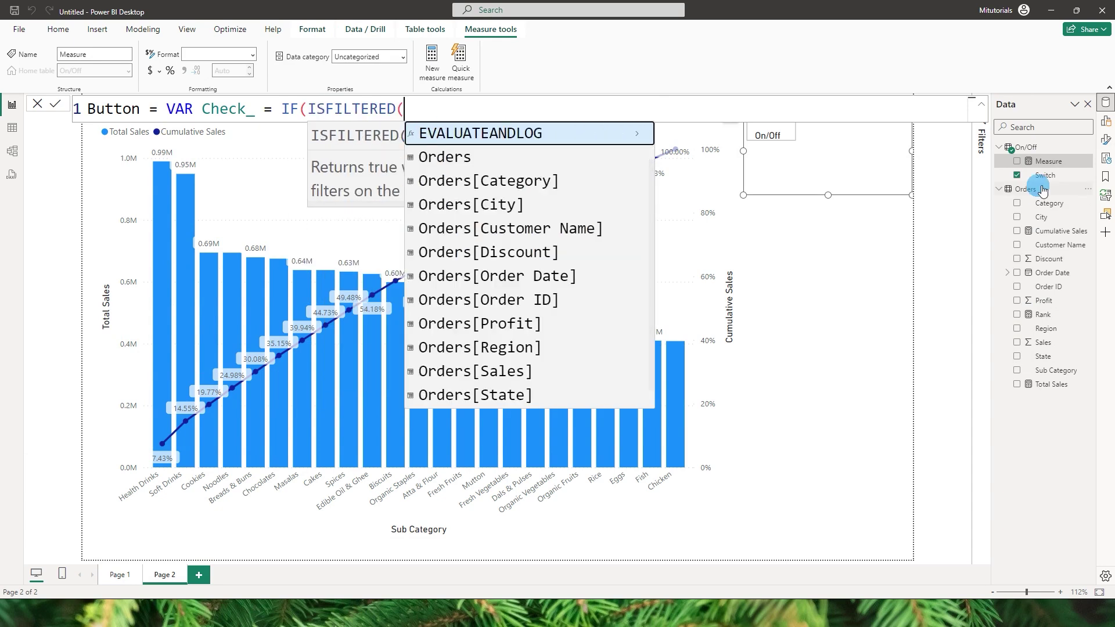
type("swi")
key("Tab")
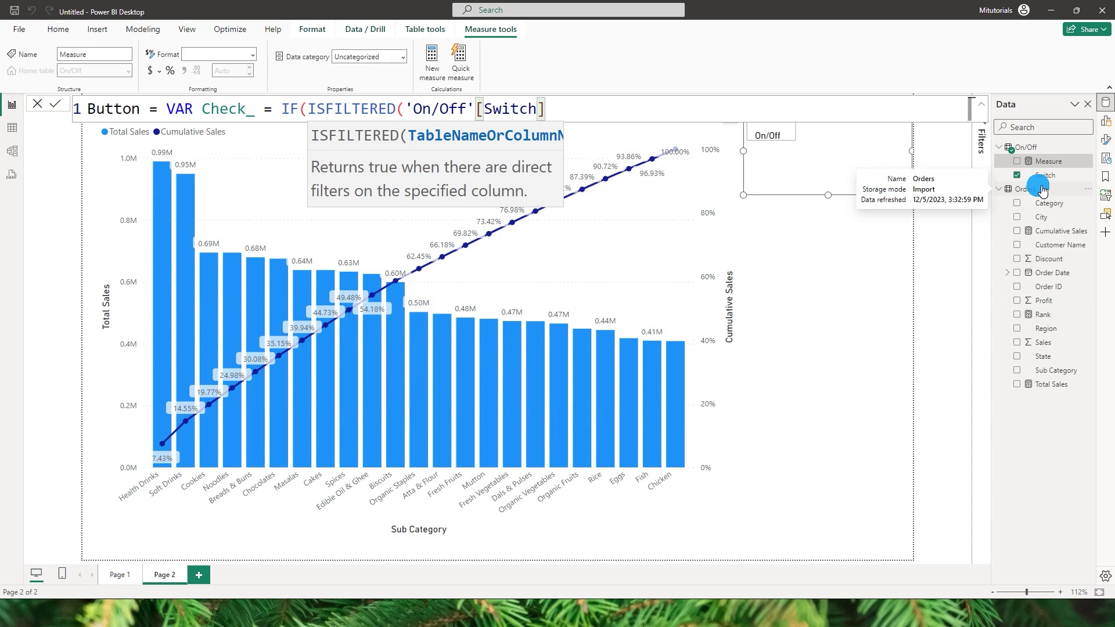
type("),")
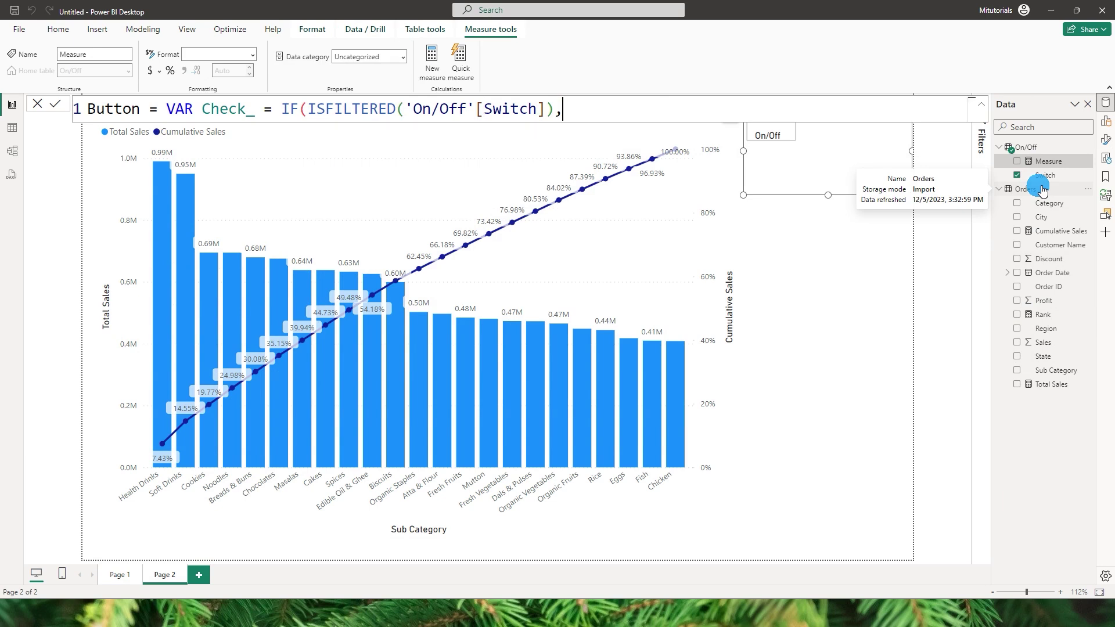
type("\"On\",")
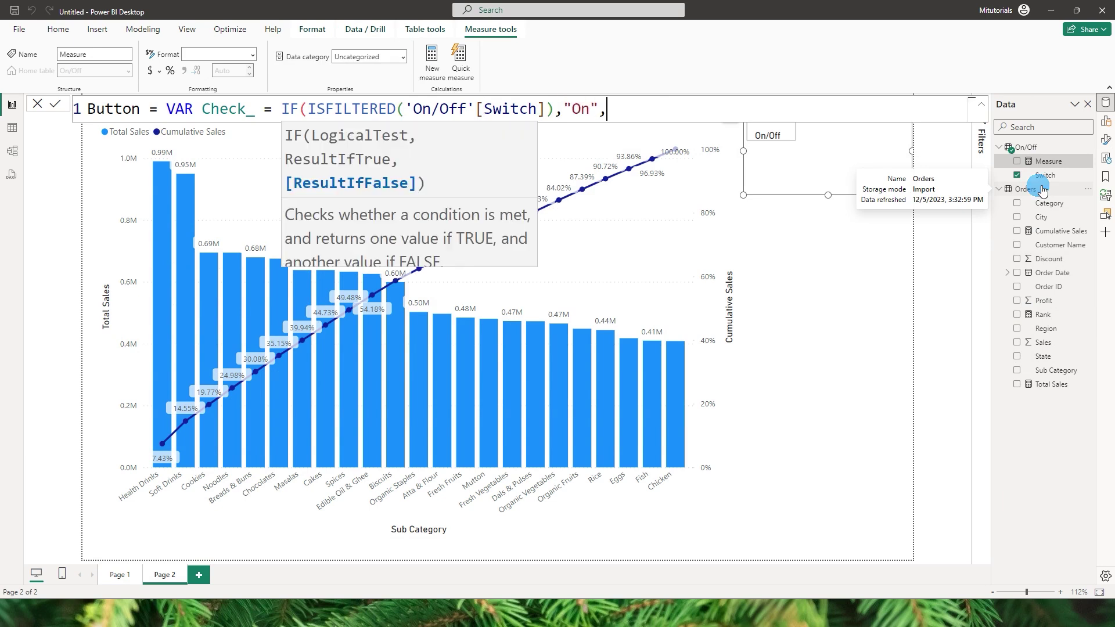
type("\"Off\")")
key("shift+Return")
key("shift+Return")
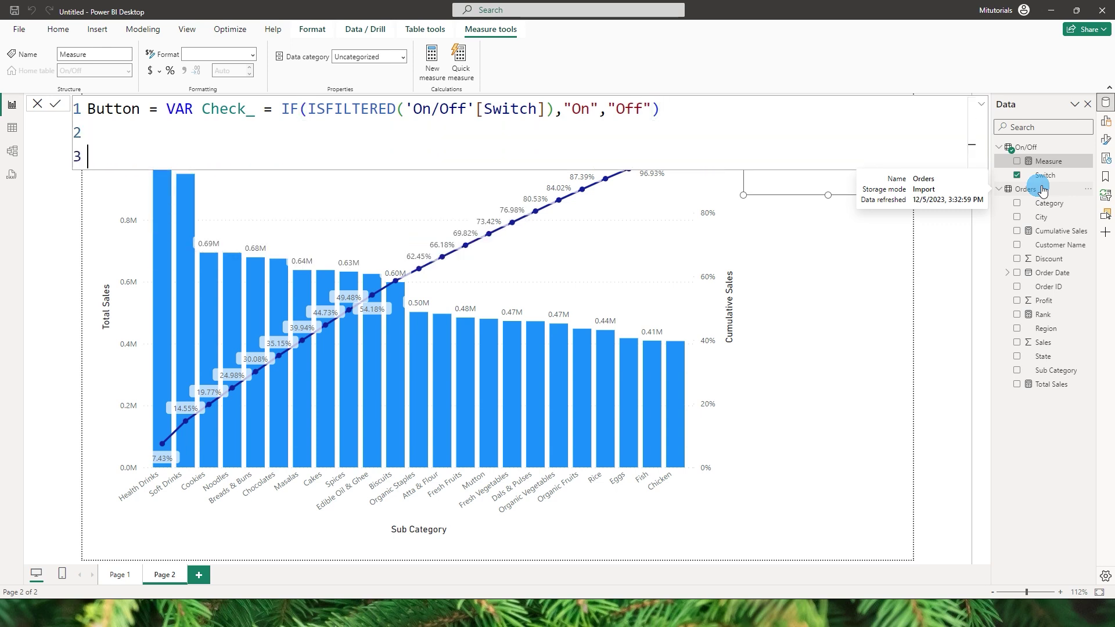
Complete the Button measure with Return IF(Check_ = "On",[Cumulative Sales],BLANK()) and close the formula editor
type("Return IF(Check_ = \"On\",")
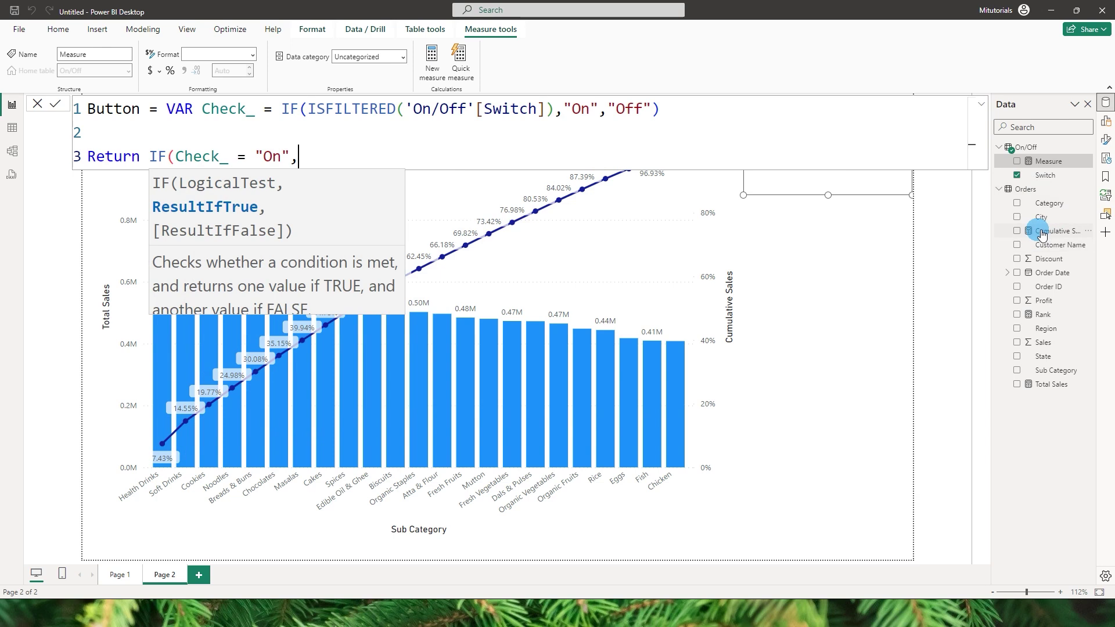
type("Cum")
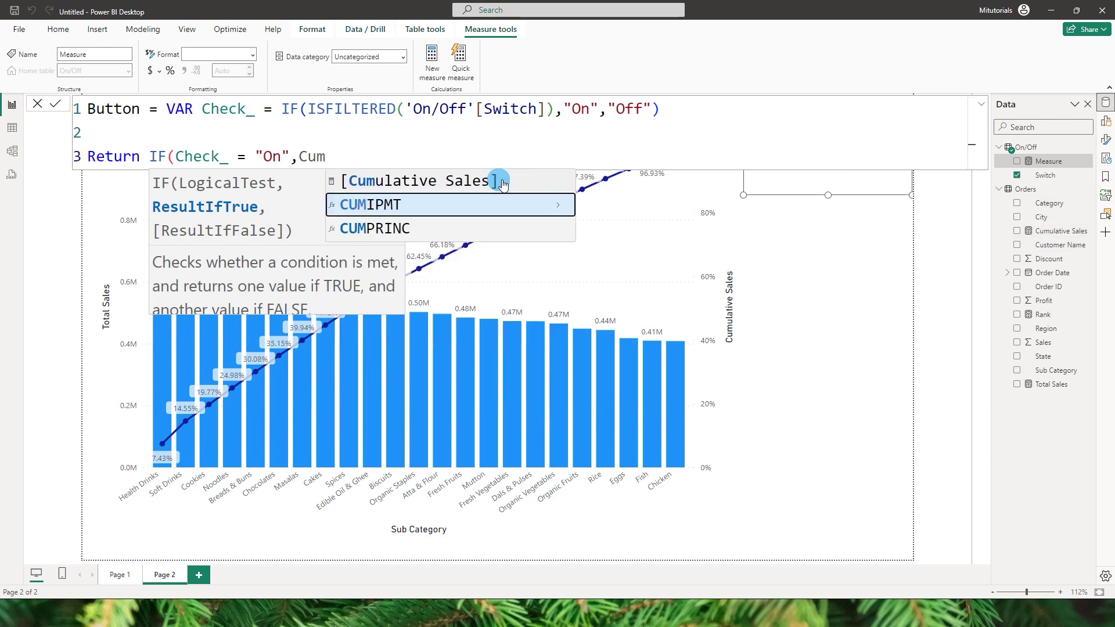
key("Tab")
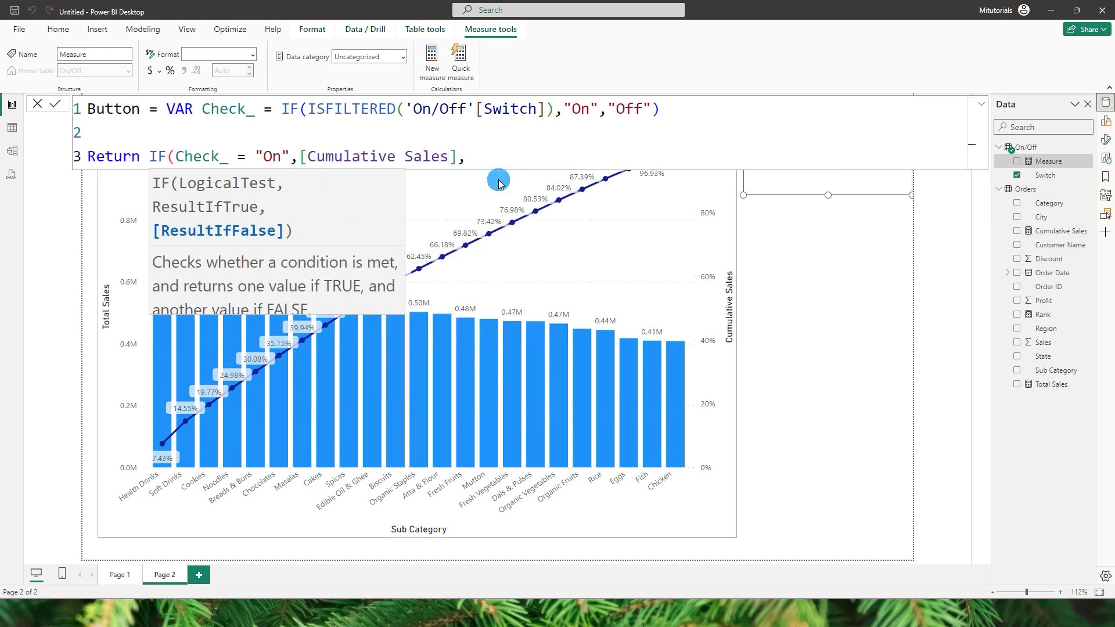
type("BLANK()")
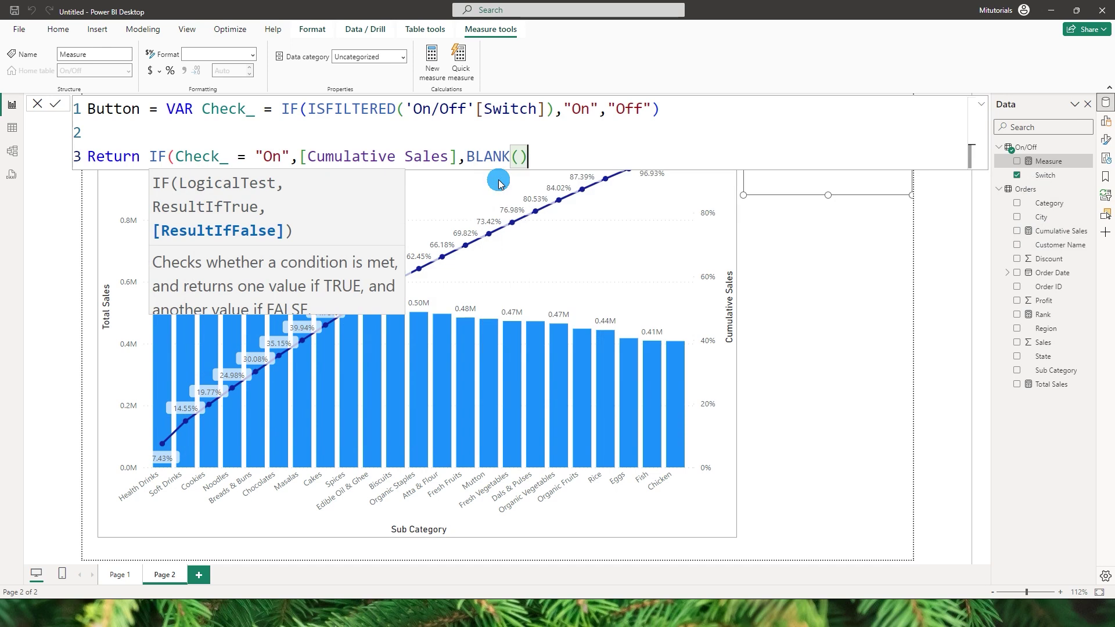
type(")")
left_click(499, 181)
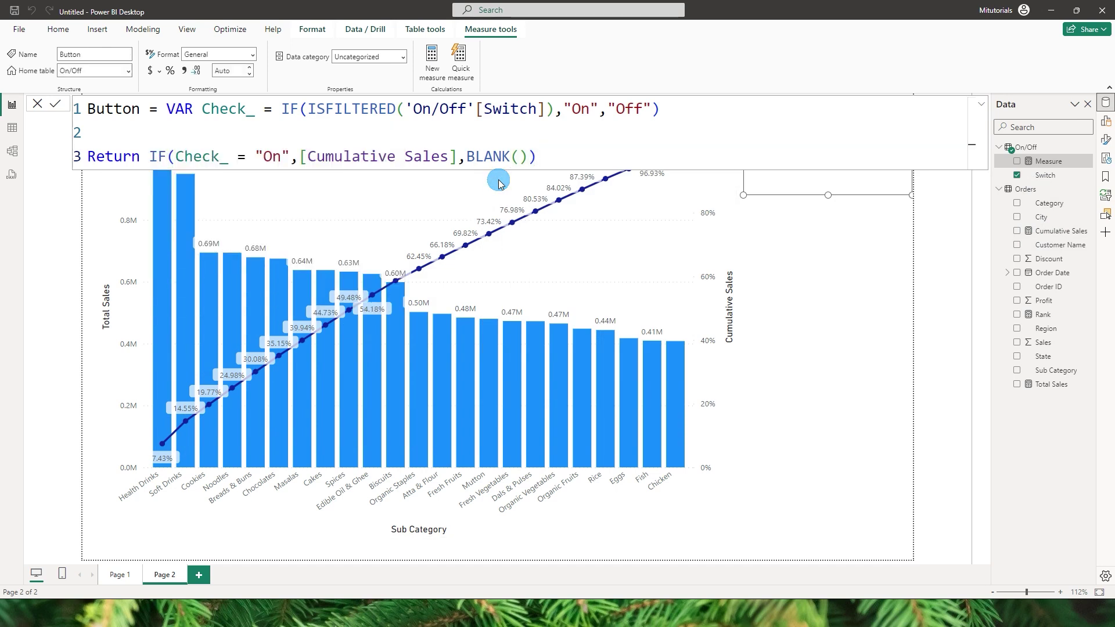
left_click(1045, 154)
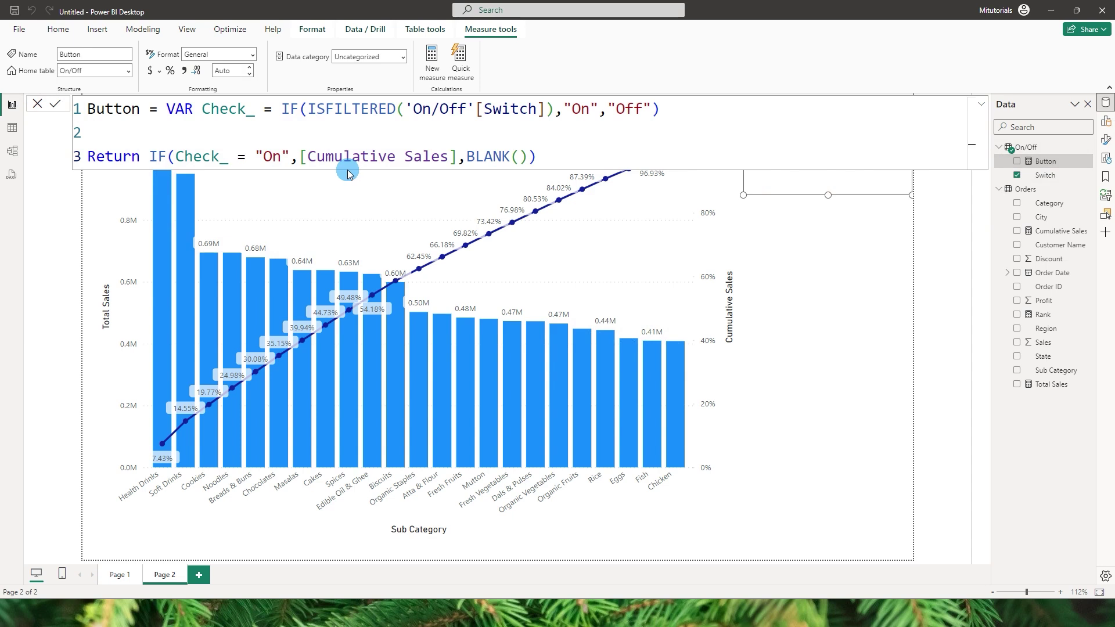
left_click(37, 103)
Fill the Switch slicer's button in the Default state with the image Off copy.jpg and set the image fit to Fill
left_click(825, 176)
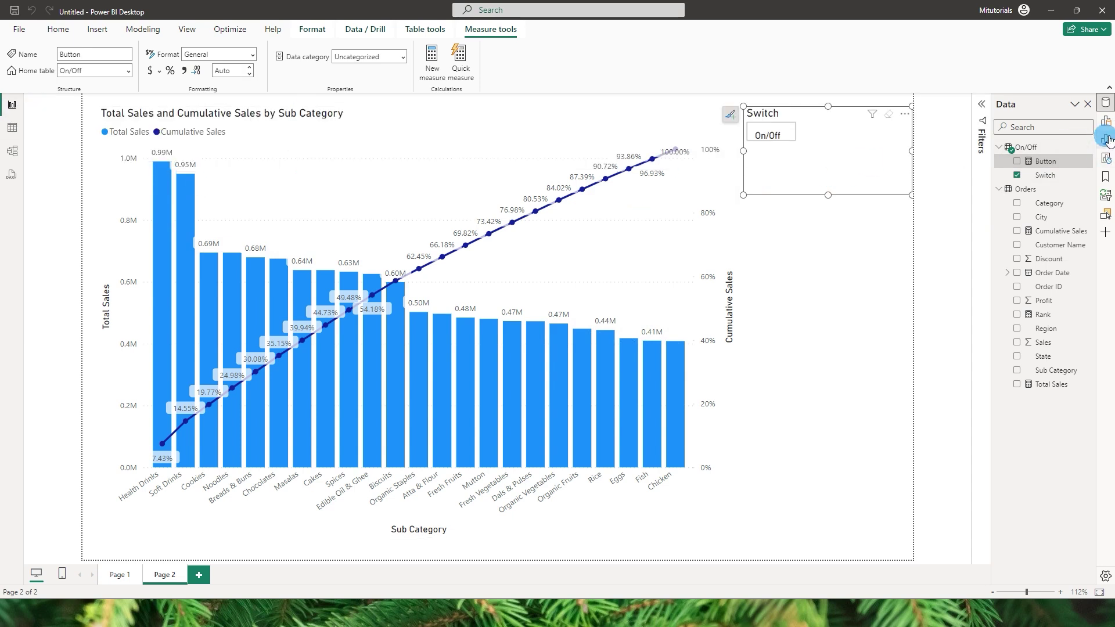
left_click(1106, 141)
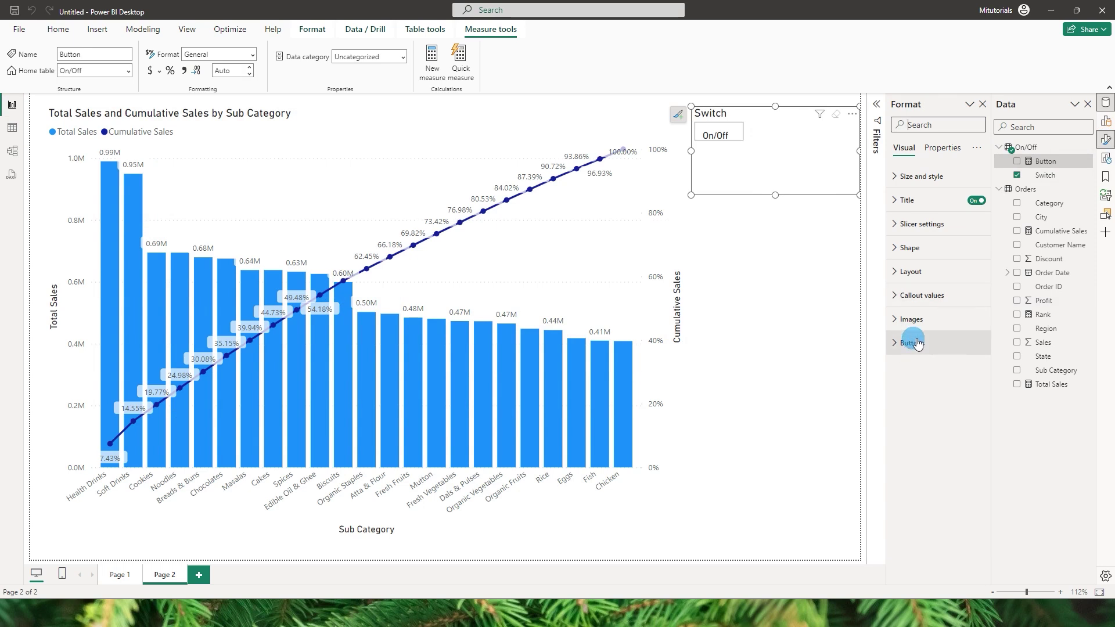
left_click(897, 343)
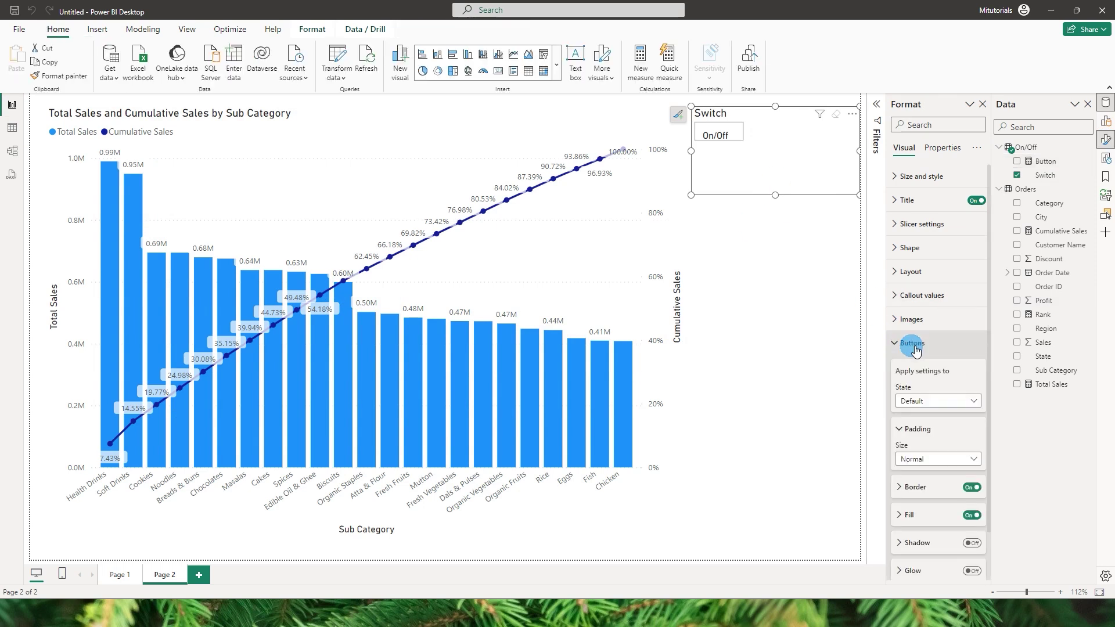
scroll(924, 356, "down", 1)
scroll(923, 406, "down", 1)
left_click(908, 462)
scroll(940, 450, "down", 3)
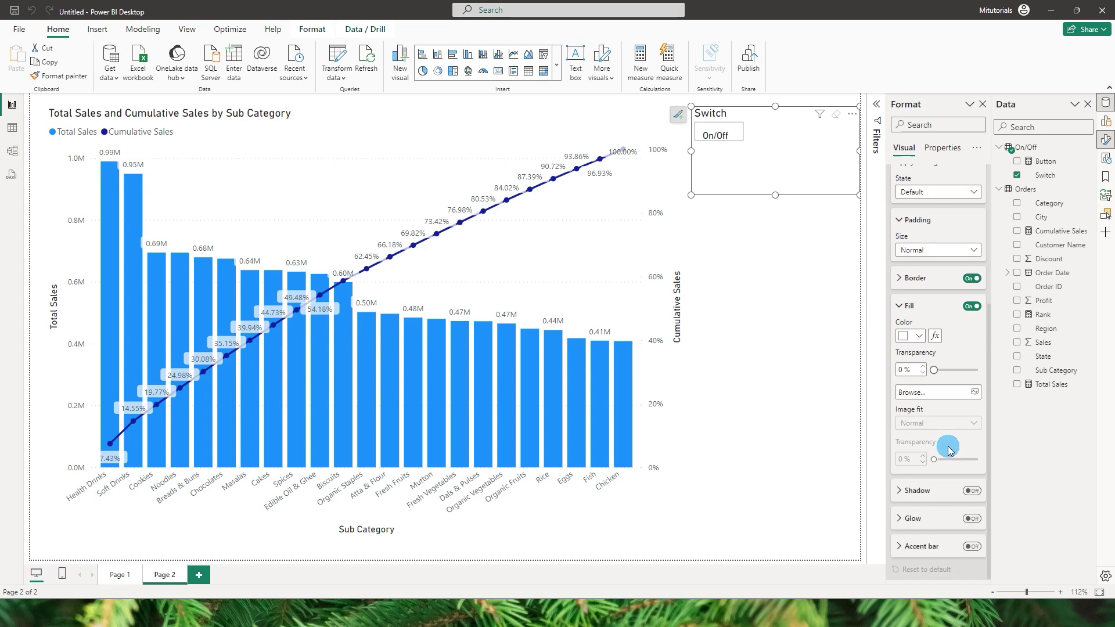
left_click(928, 400)
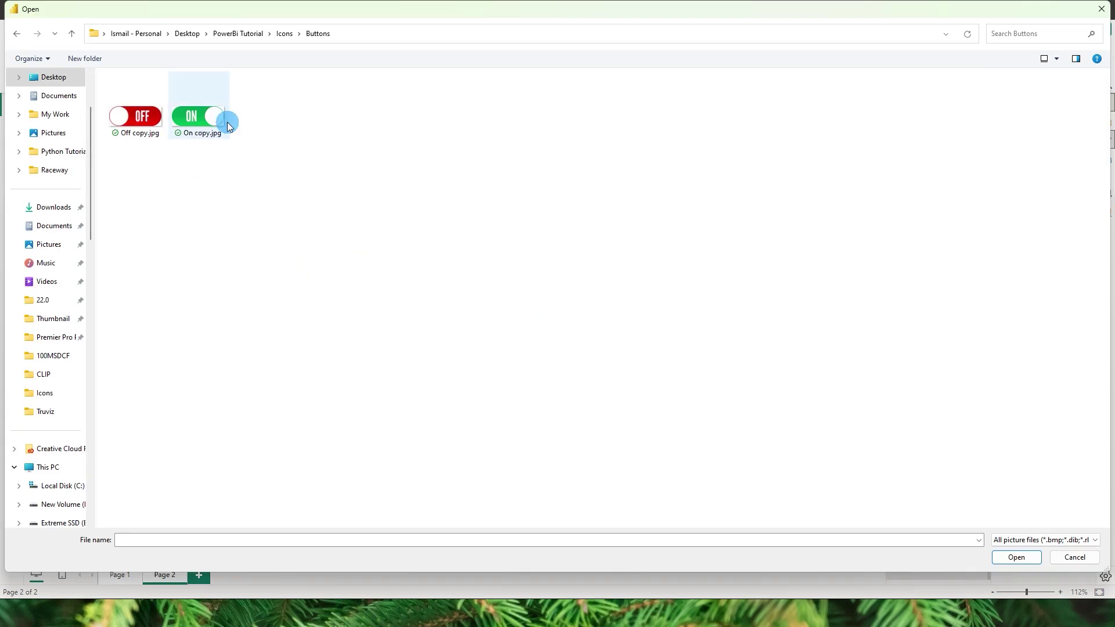
double_click(135, 125)
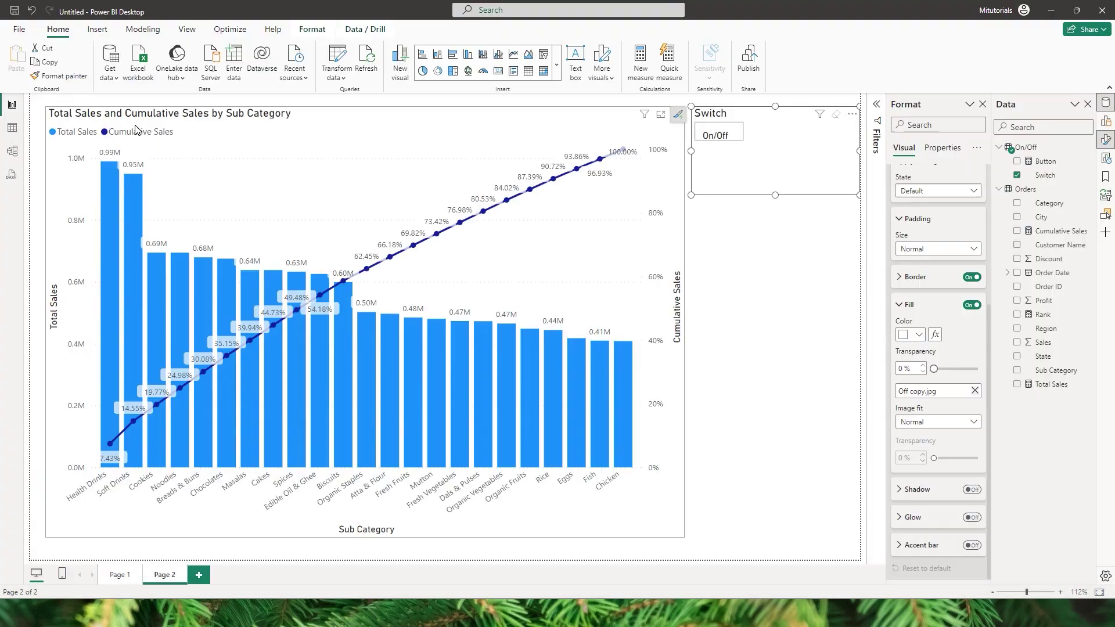
left_click(917, 421)
left_click(915, 464)
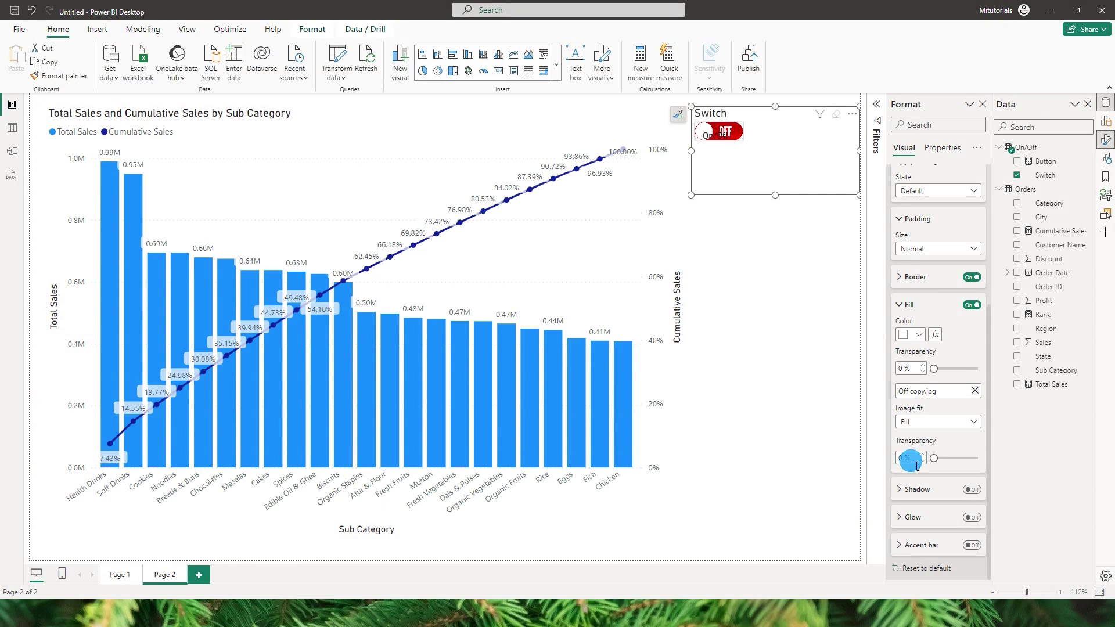
scroll(927, 328, "up", 4)
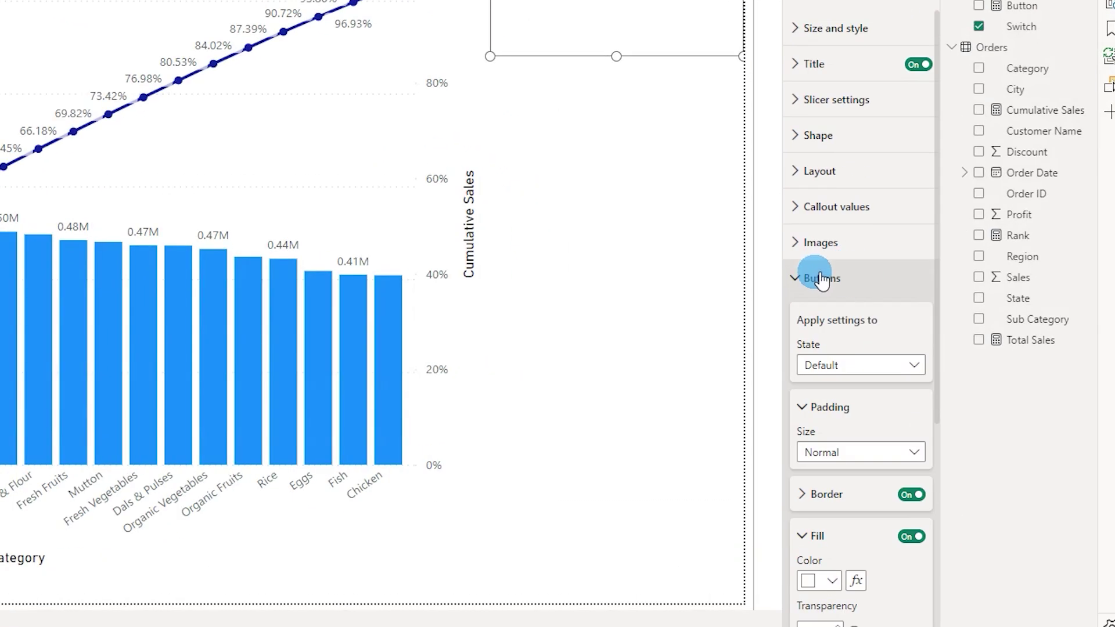
Turn off the Switch slicer's callout values and set its layout to 1 row and 1 column
left_click(807, 210)
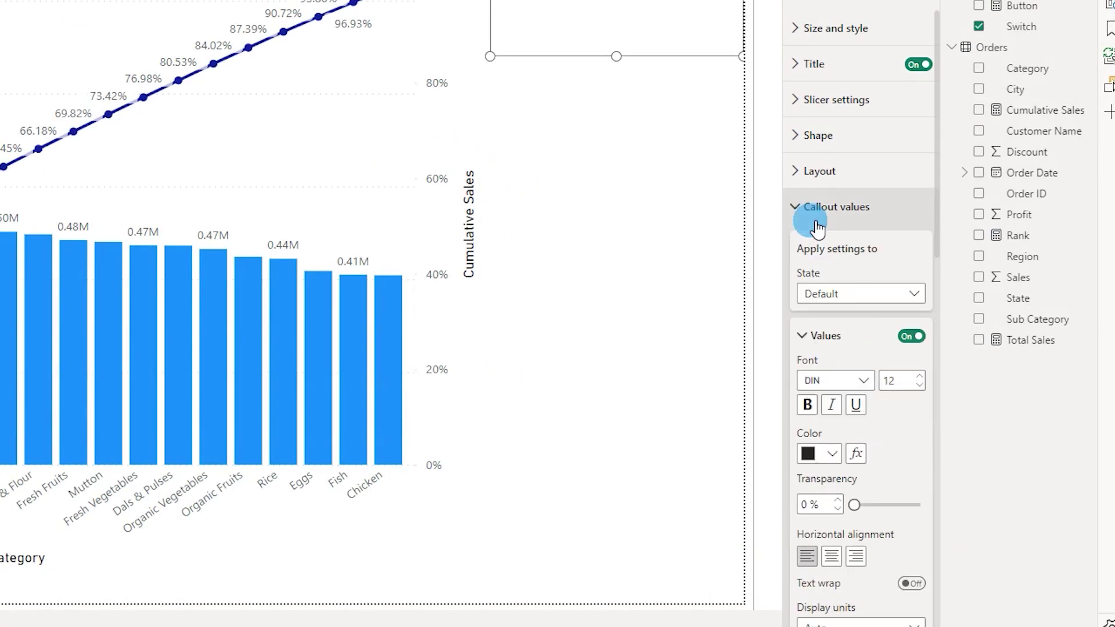
left_click(913, 338)
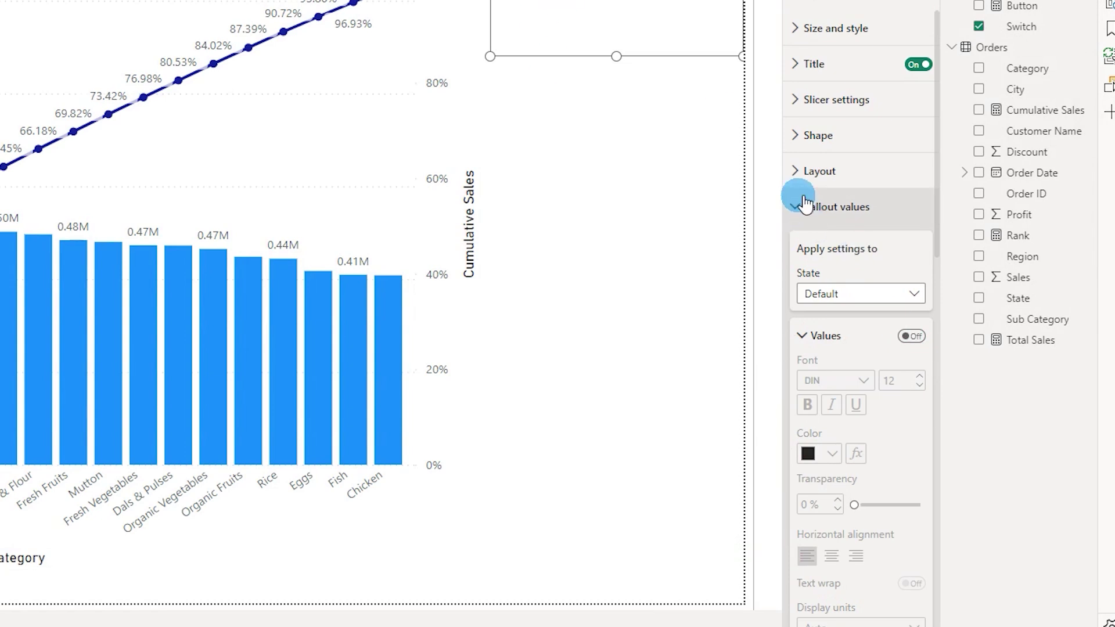
left_click(808, 137)
left_click(807, 116)
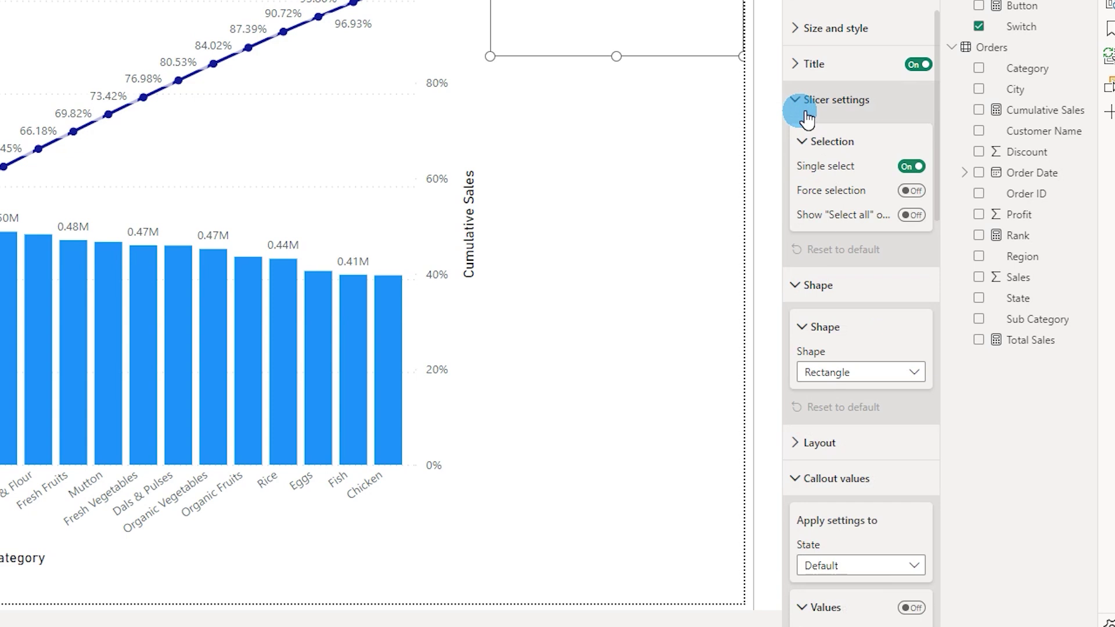
left_click(805, 112)
left_click(804, 299)
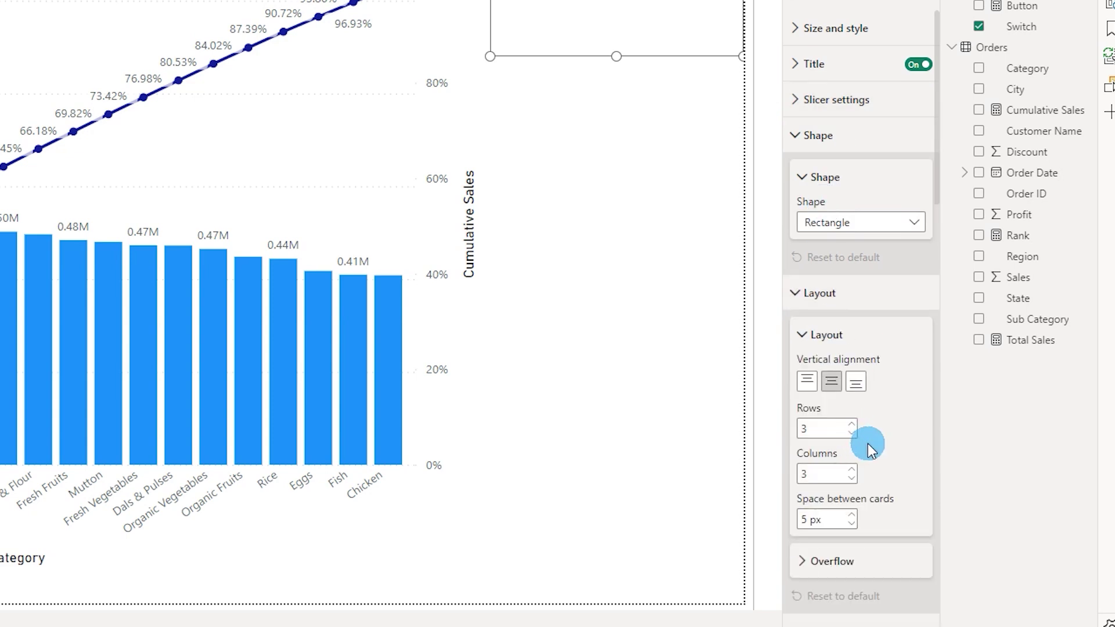
left_click(851, 478)
left_click(851, 477)
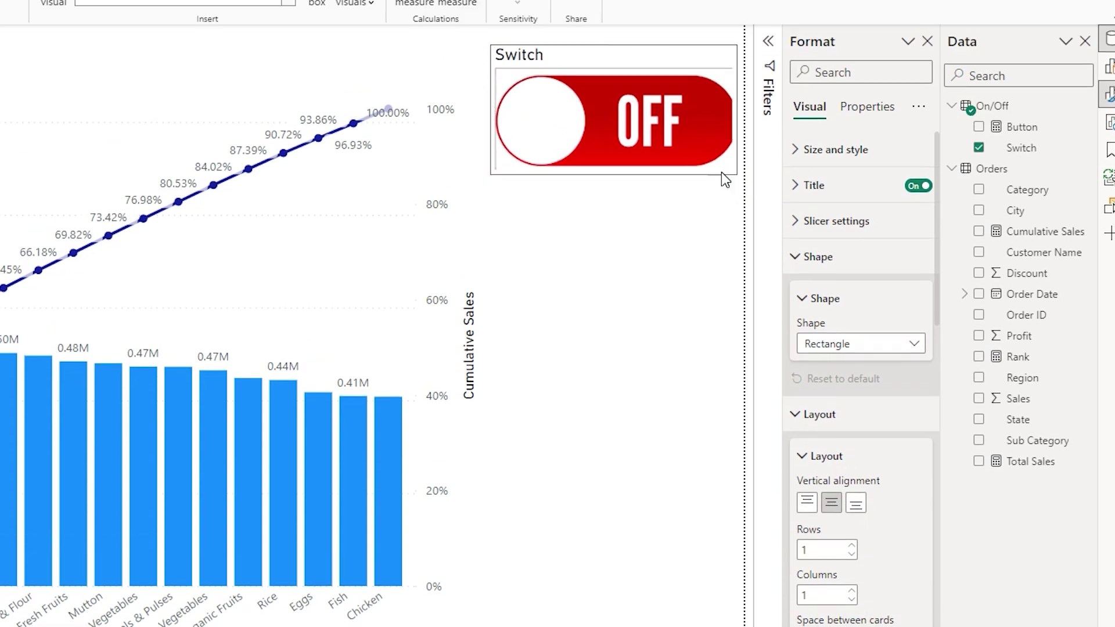
Turn off the slicer's title and shrink the slicer to a compact button beside the chart
left_click_drag(742, 56, 670, 20)
left_click(921, 195)
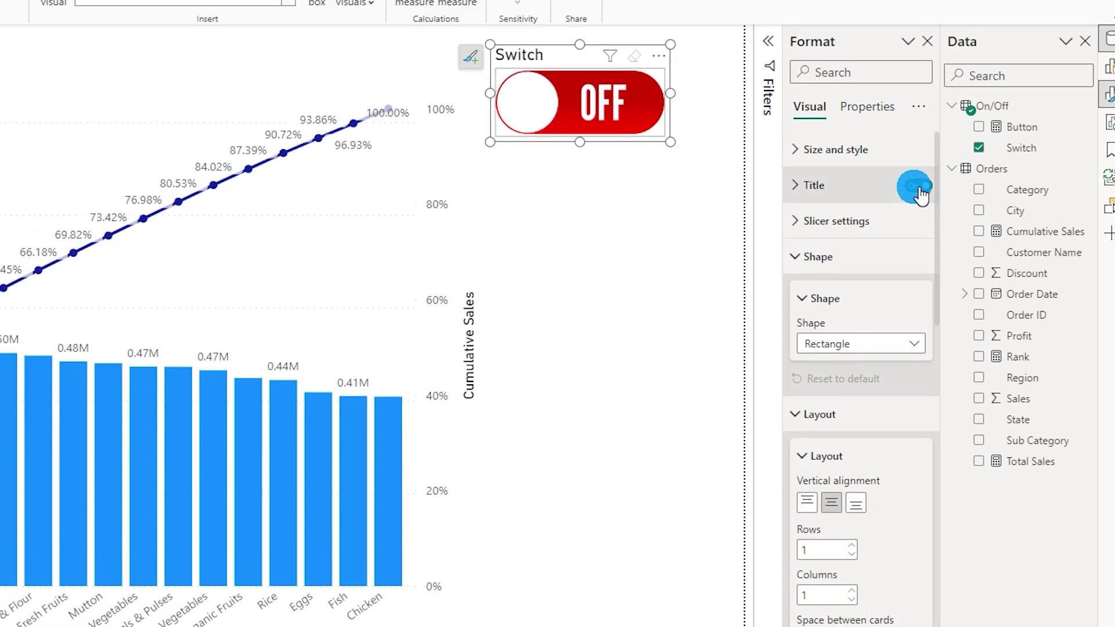
left_click_drag(662, 155, 645, 111)
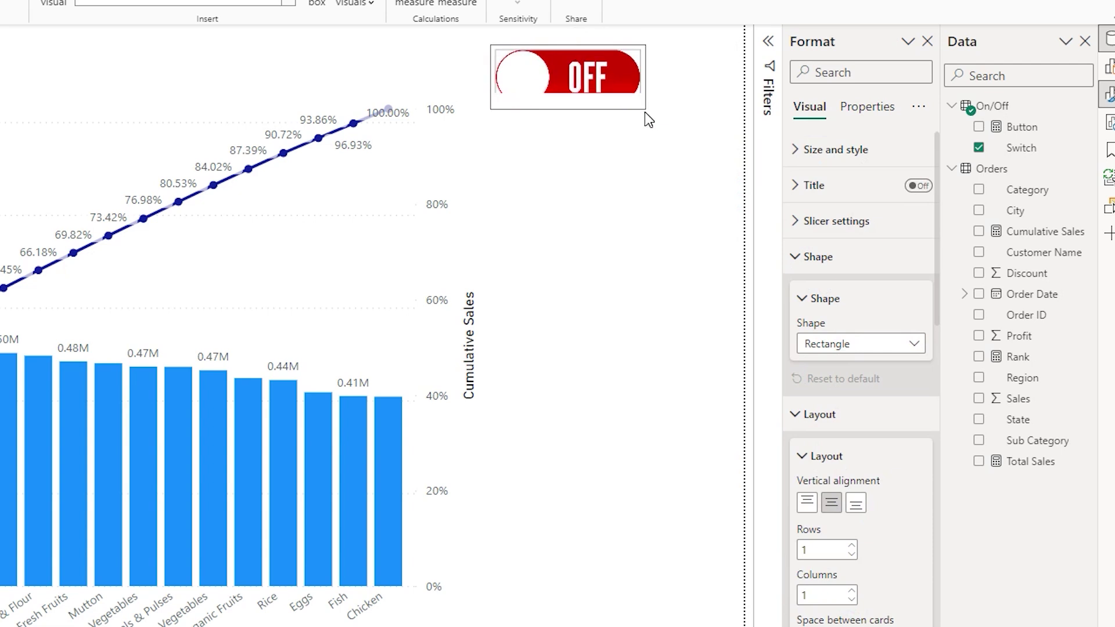
Try the Fit image fit on the Off copy.jpg fill of the slicer button's Default state
scroll(862, 535, "down", 8)
scroll(862, 536, "down", 10)
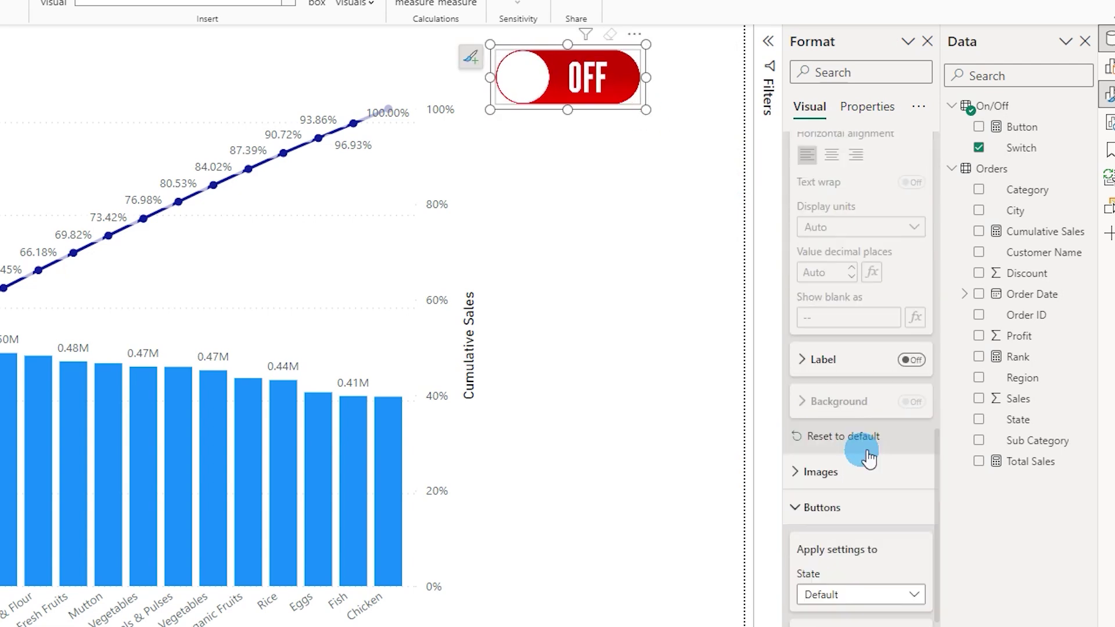
left_click(848, 518)
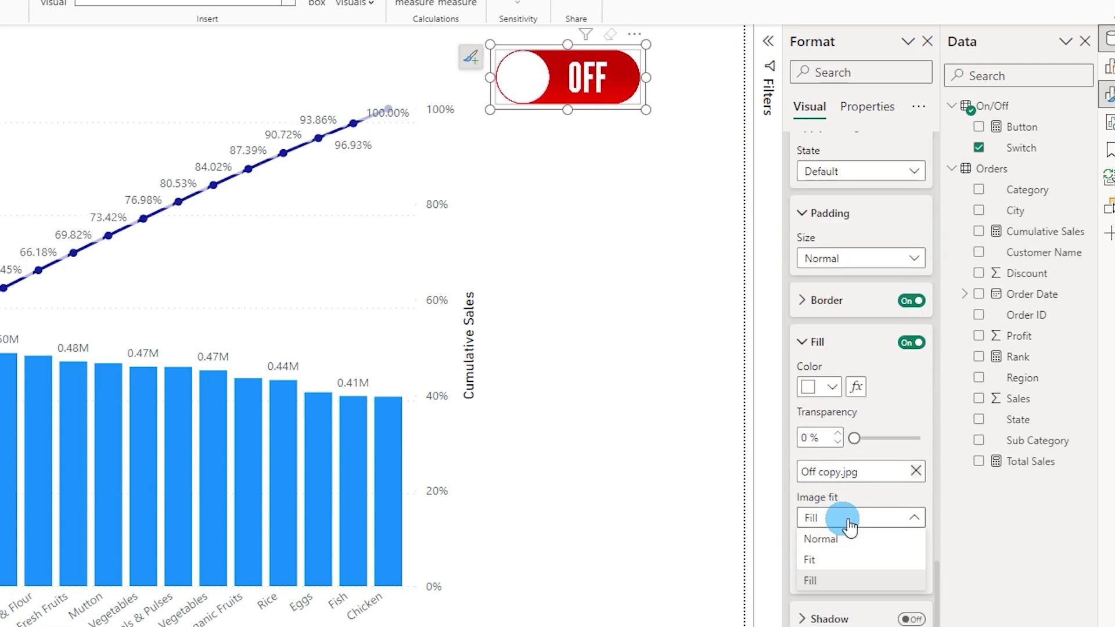
left_click(841, 560)
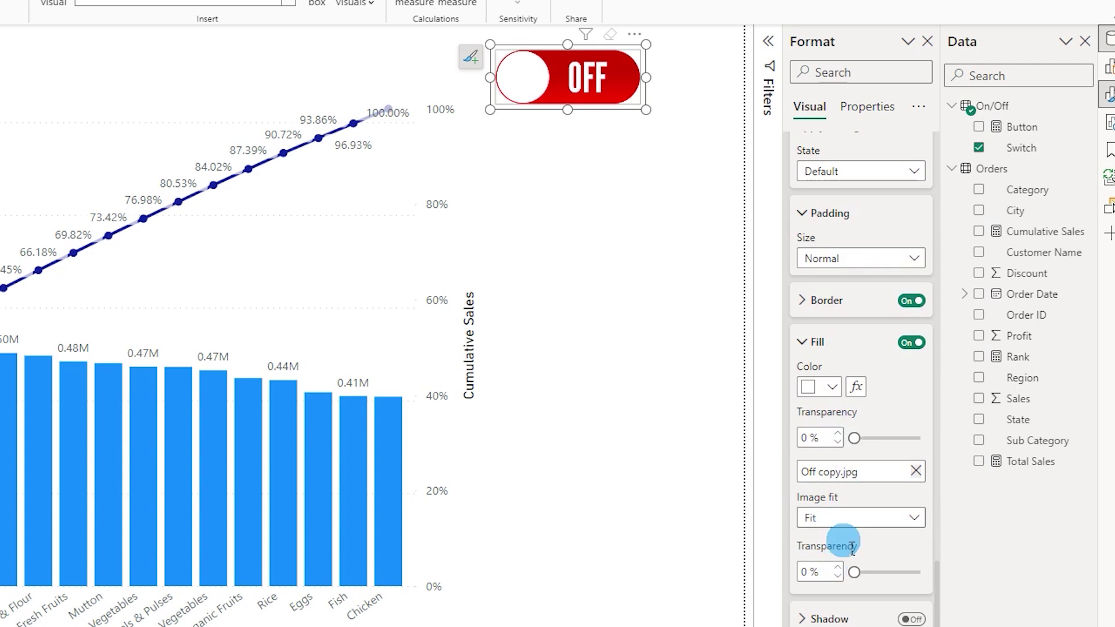
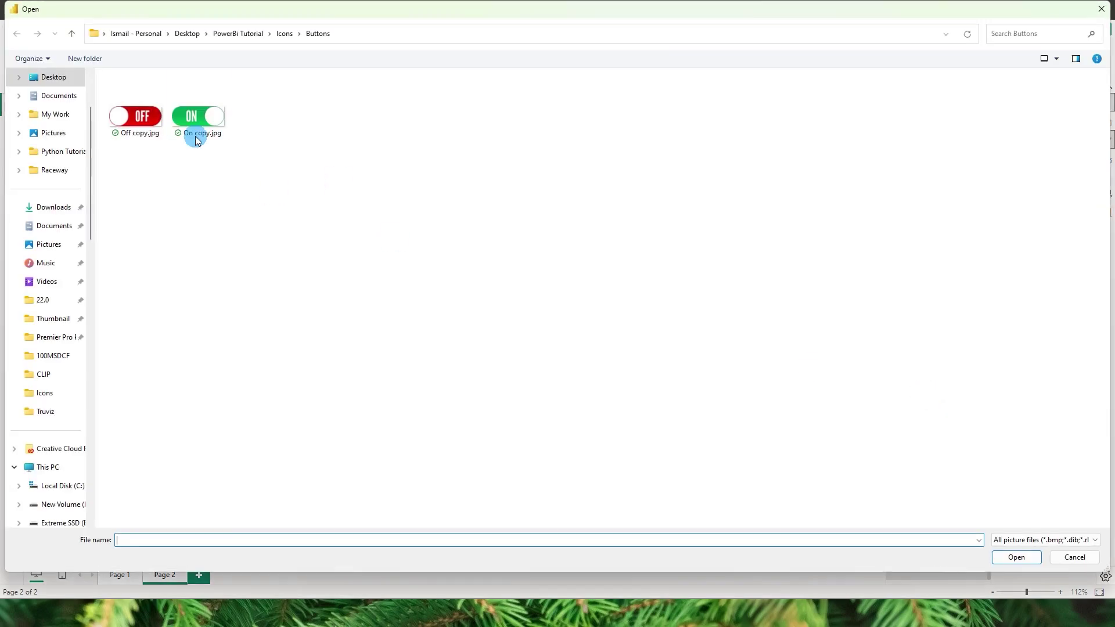
Fill the slicer button's Selected state with the image On copy.jpg and set the image fit to Fill
left_click(197, 139)
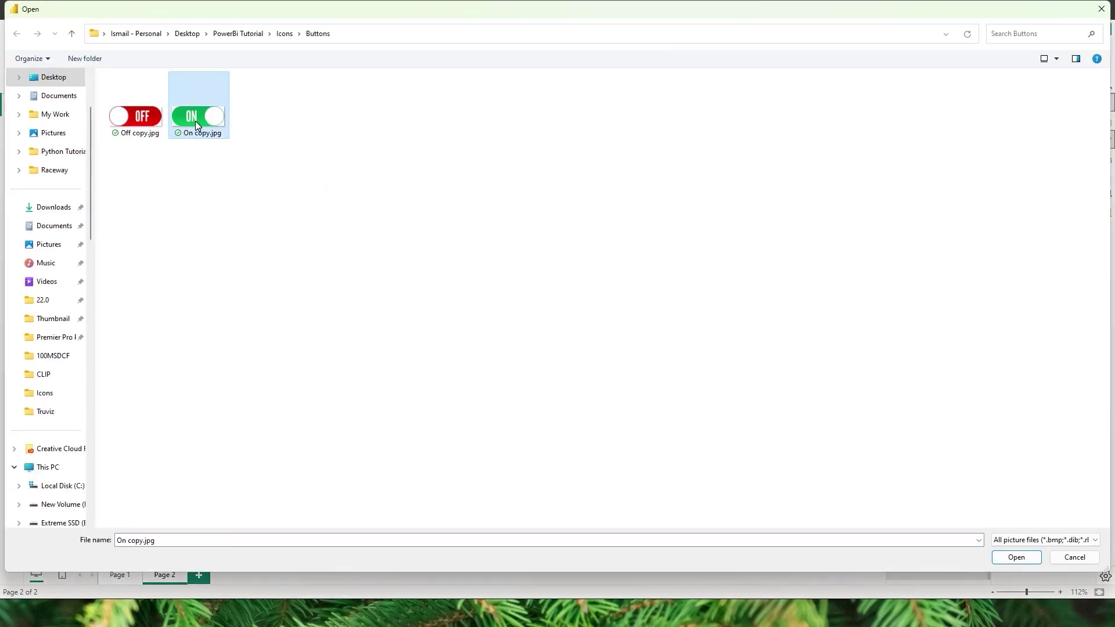
left_click(999, 558)
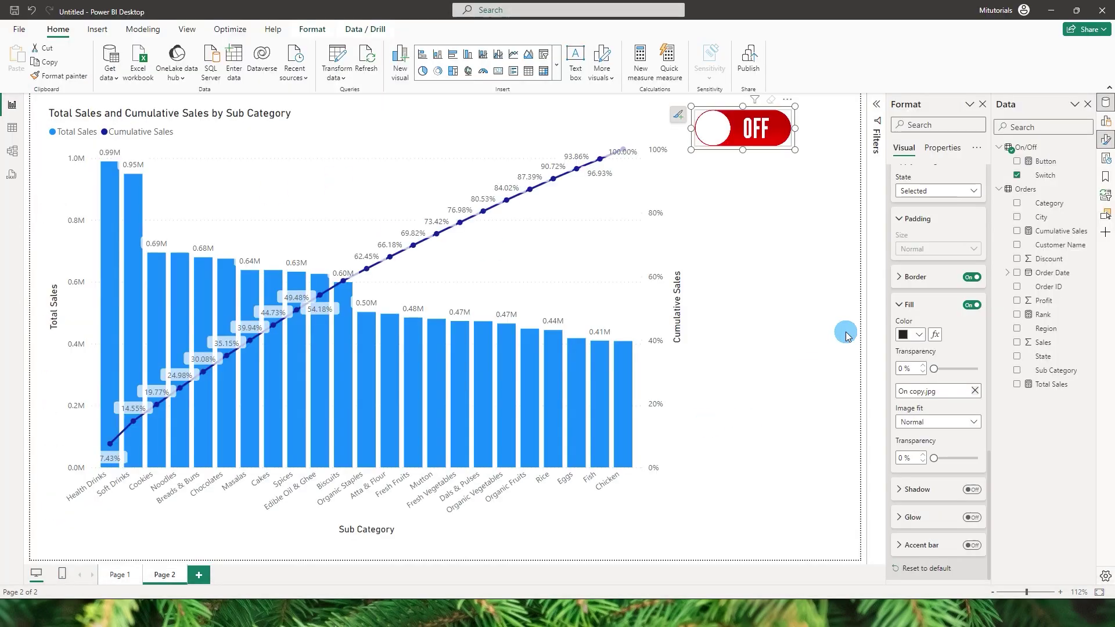
left_click(916, 422)
left_click(926, 462)
Turn off the slicer button's border in both the Selected and Default states
scroll(927, 371, "down", 5)
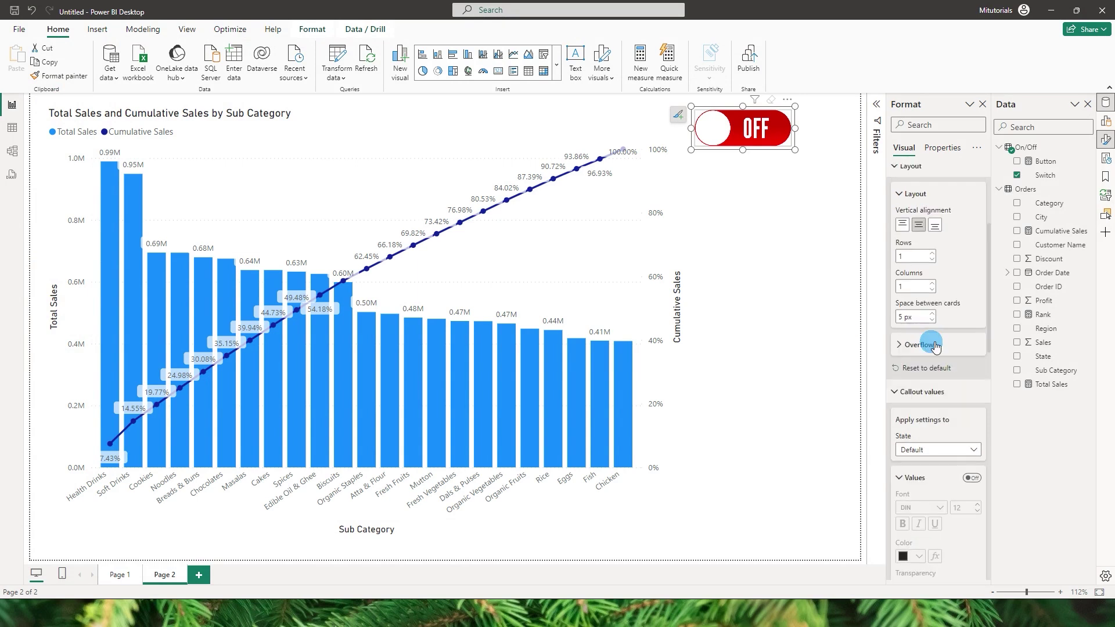
scroll(929, 401, "down", 6)
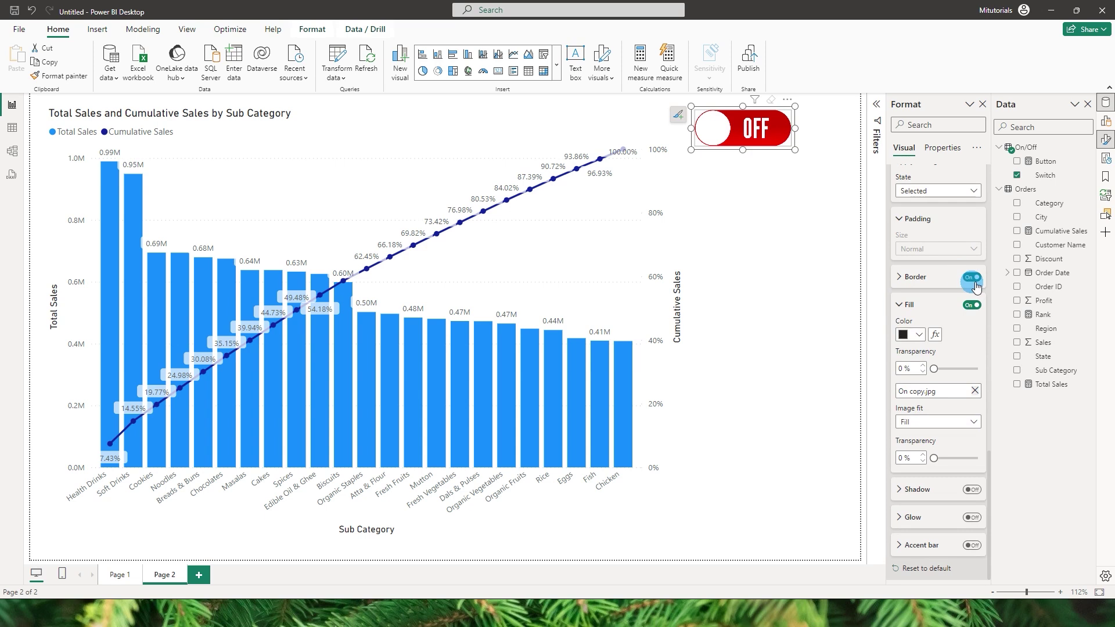
scroll(937, 220, "up", 3)
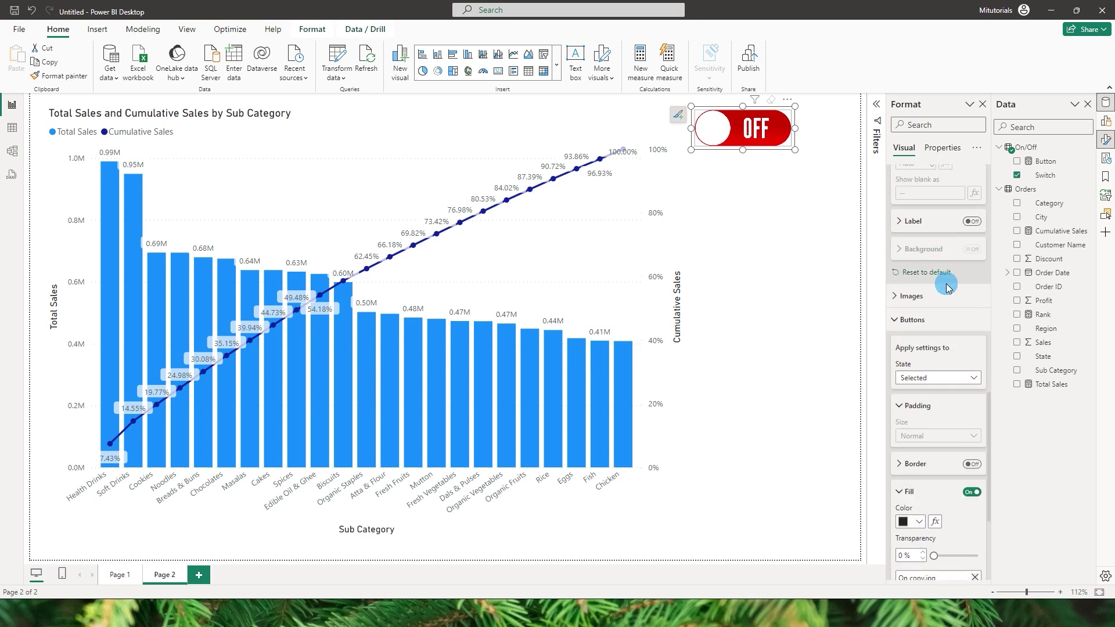
left_click(929, 315)
left_click(923, 328)
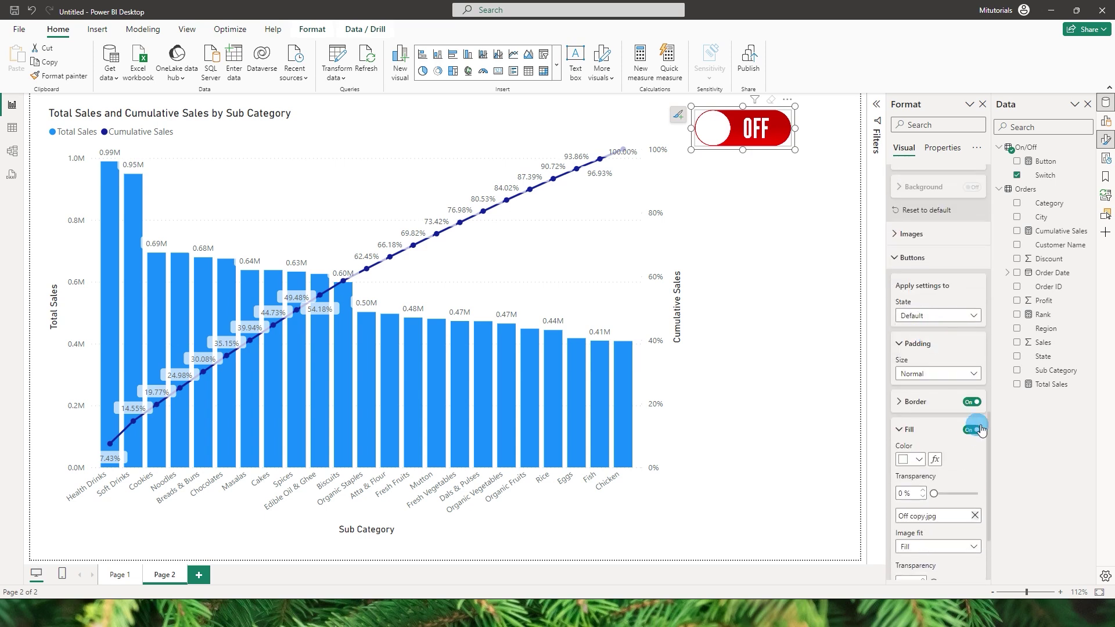
left_click(974, 431)
left_click(974, 431)
left_click(971, 401)
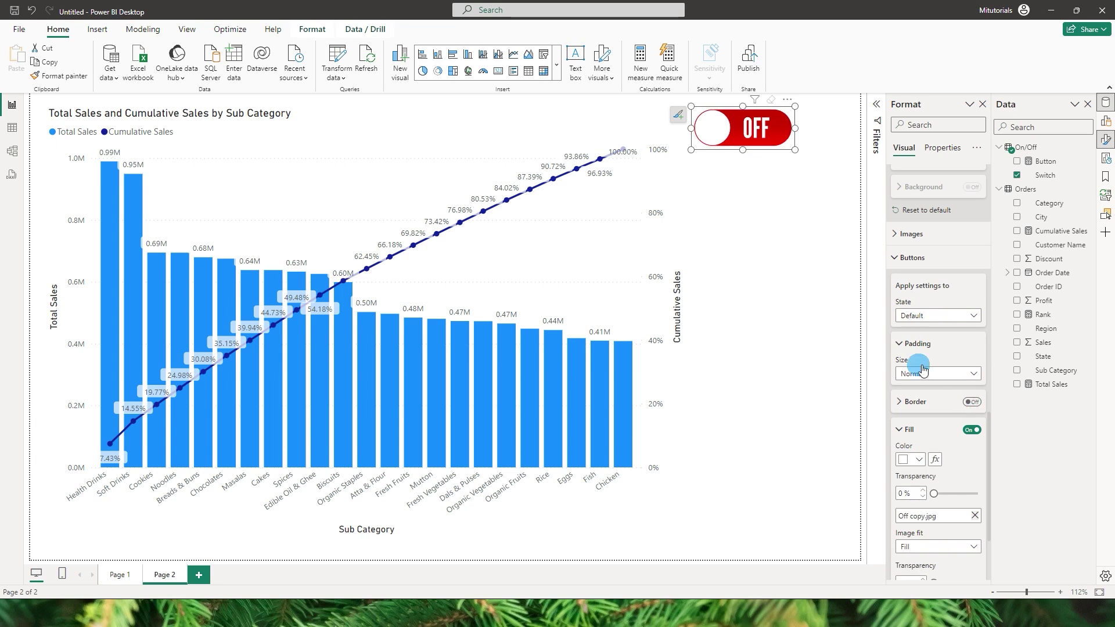
Test the slicer button by switching it on and off, leaving it switched on
left_click(778, 206)
left_click(736, 139)
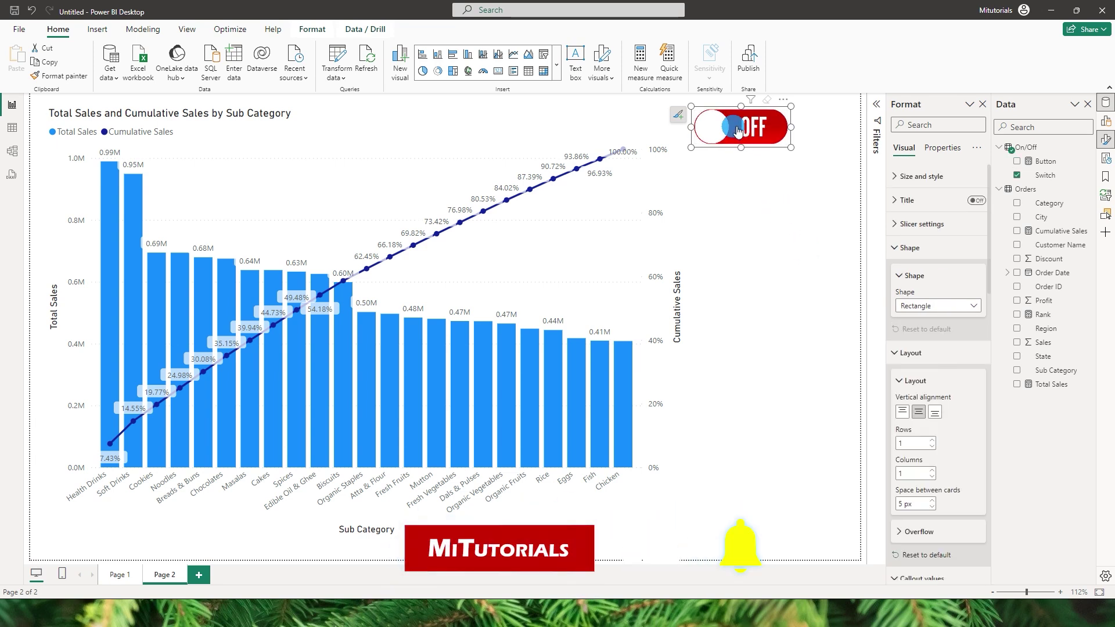
left_click(740, 133)
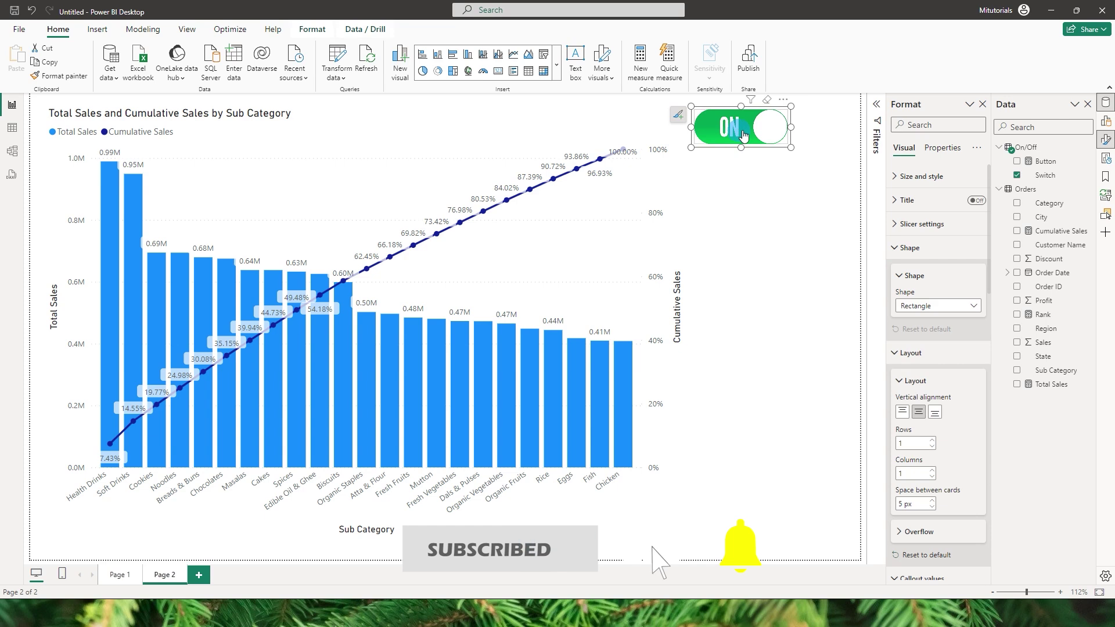
left_click(743, 133)
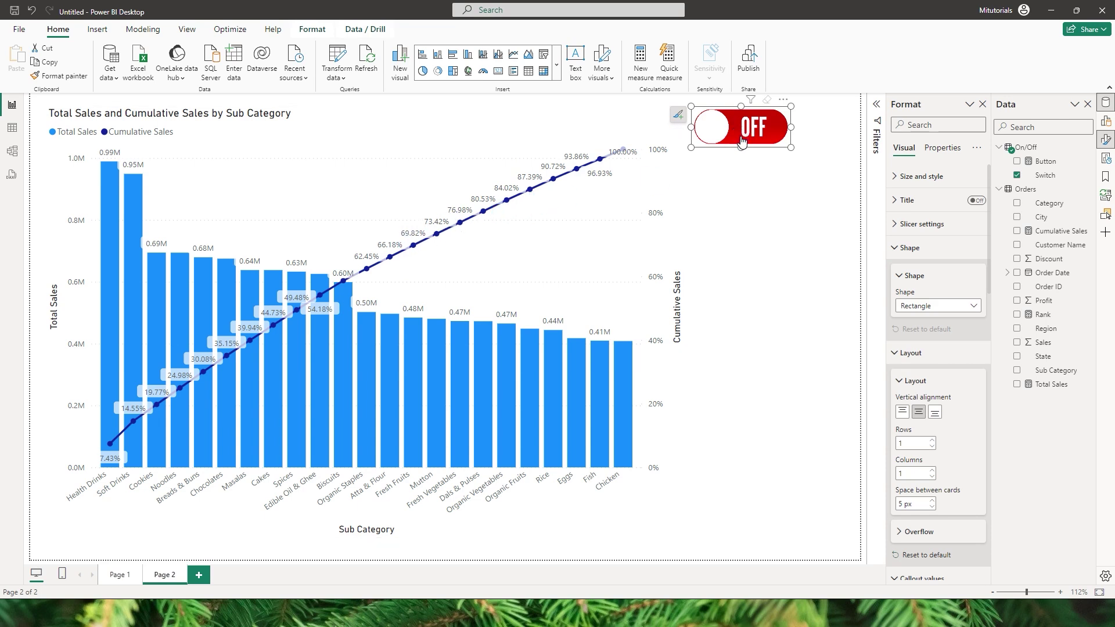
left_click(741, 139)
Replace Cumulative Sales with the Button measure on the combo chart's line y-axis, reviewing the Button formula first
left_click(427, 161)
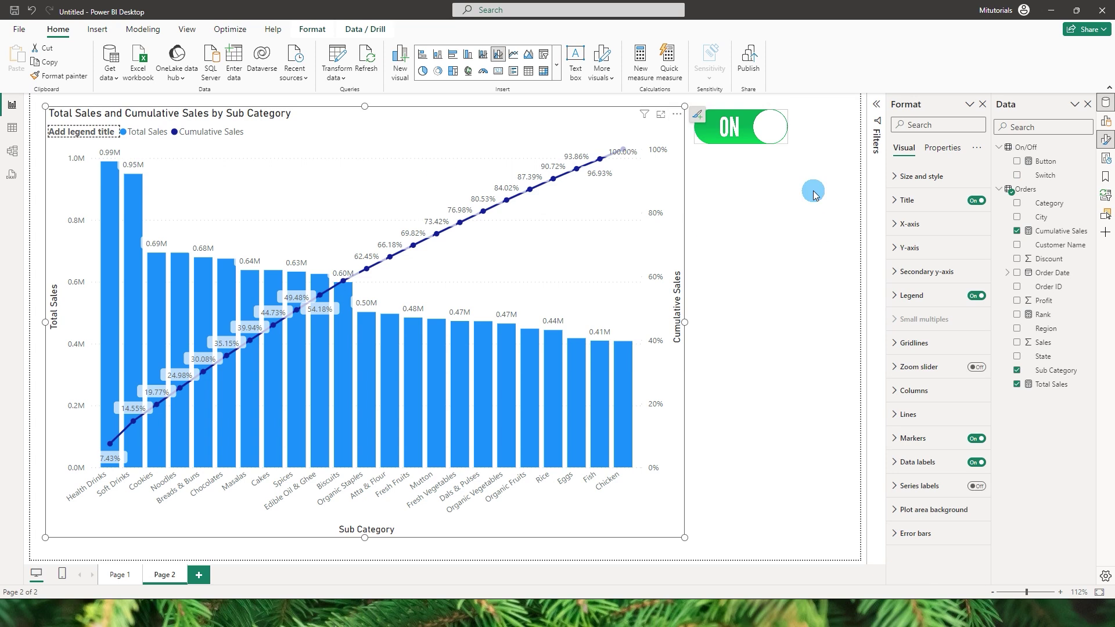
left_click(1105, 122)
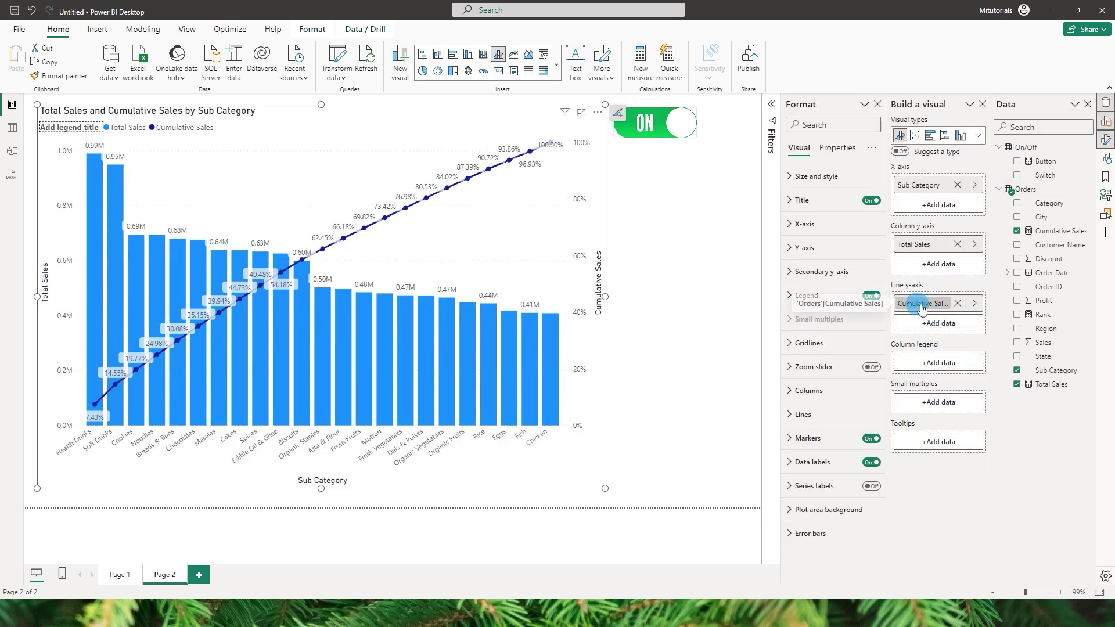
left_click(958, 303)
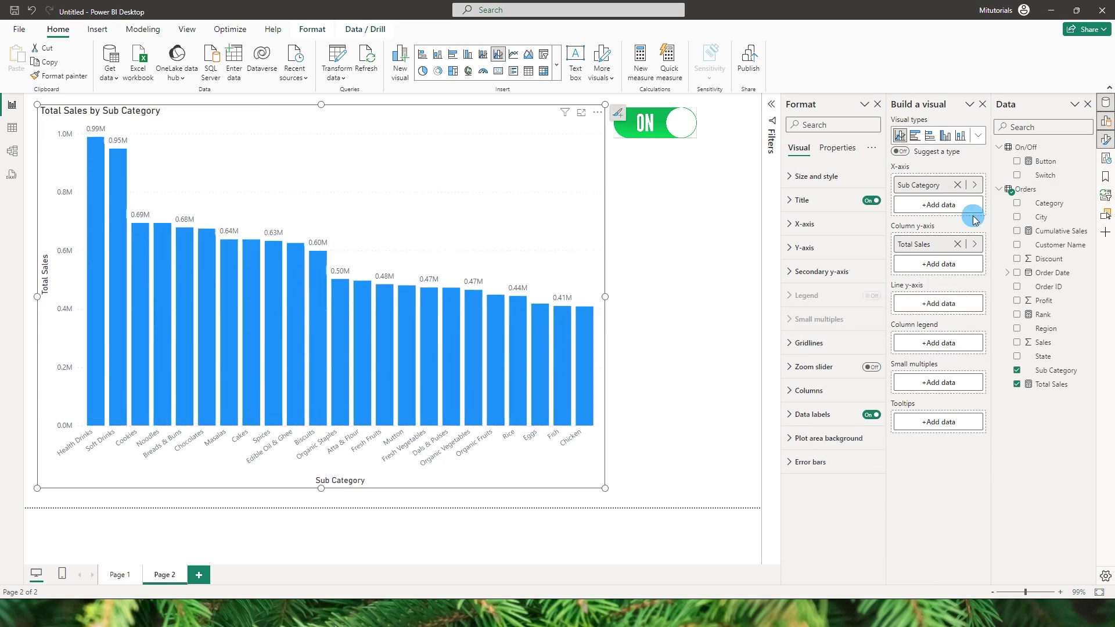
left_click(1045, 164)
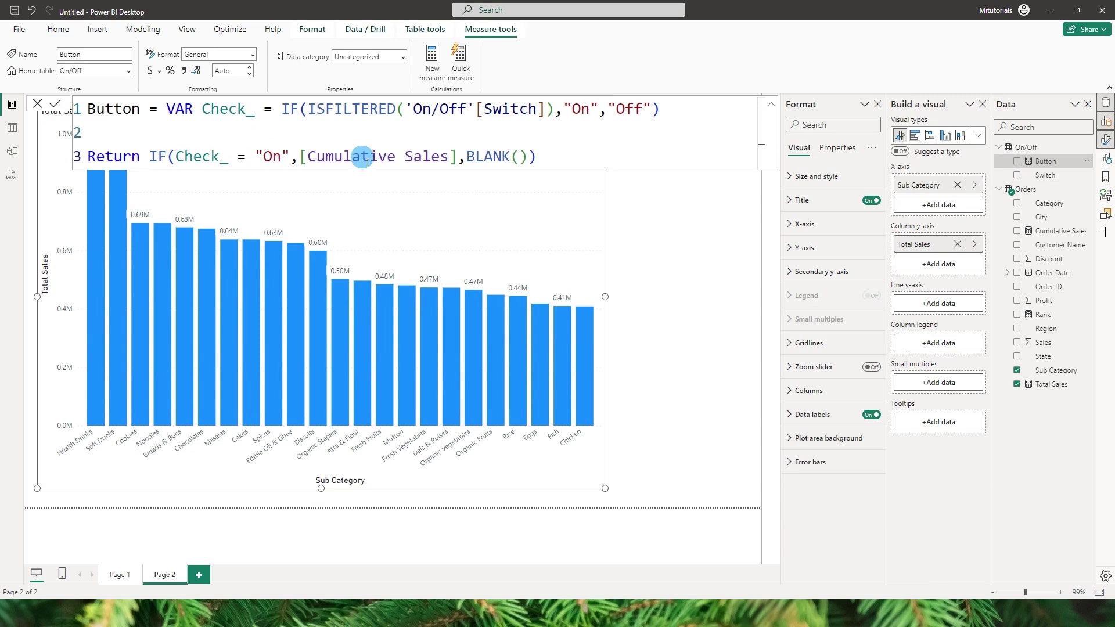
left_click_drag(300, 161, 452, 161)
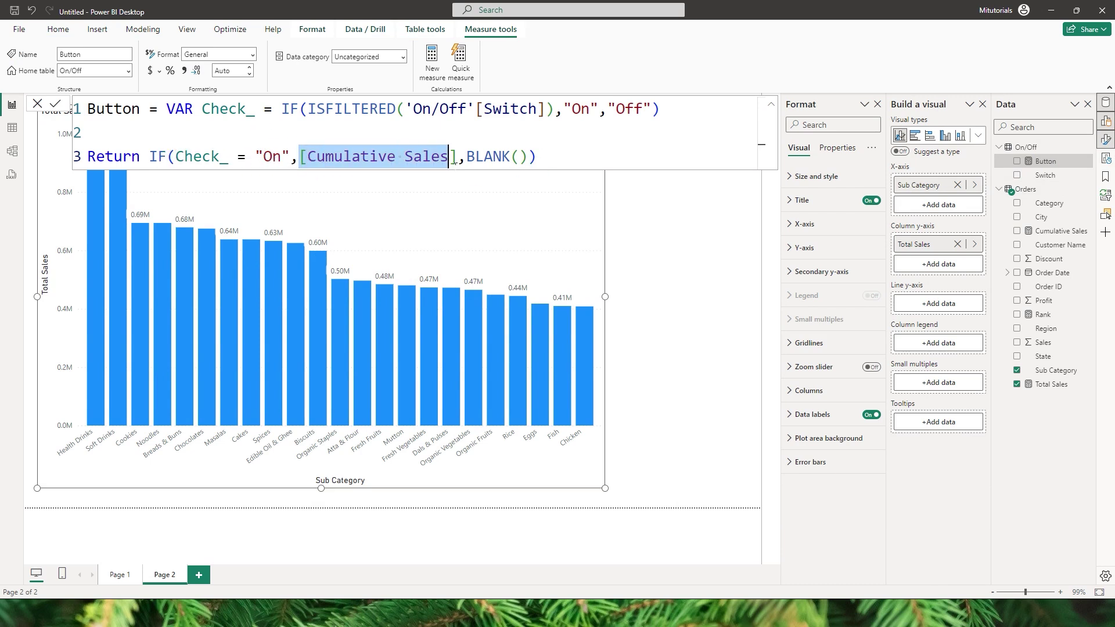
left_click(526, 160)
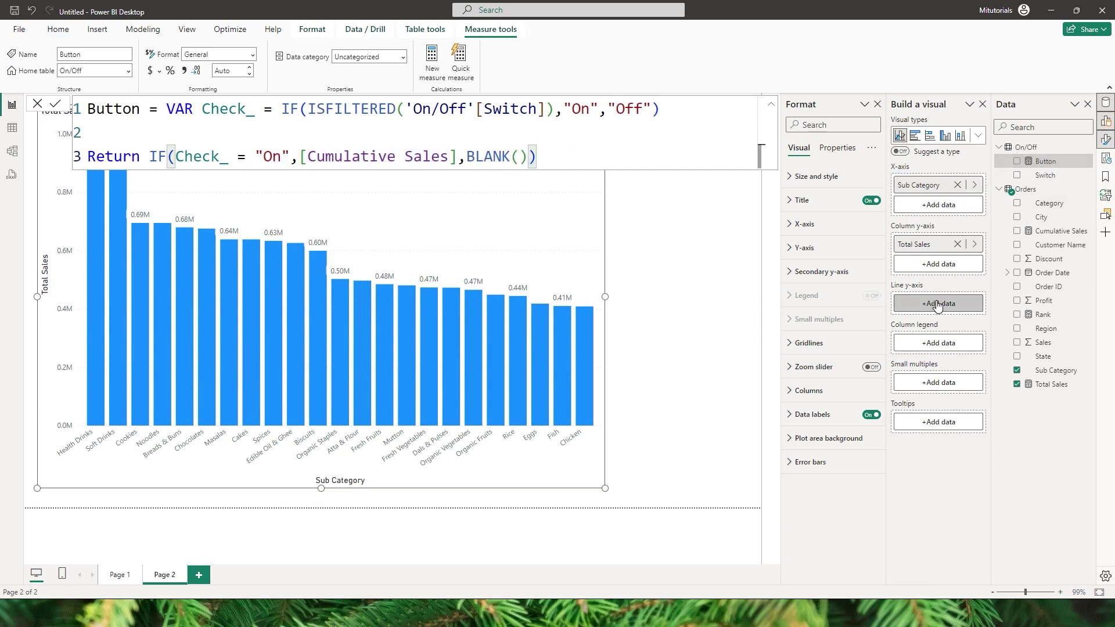
left_click_drag(1045, 162, 946, 310)
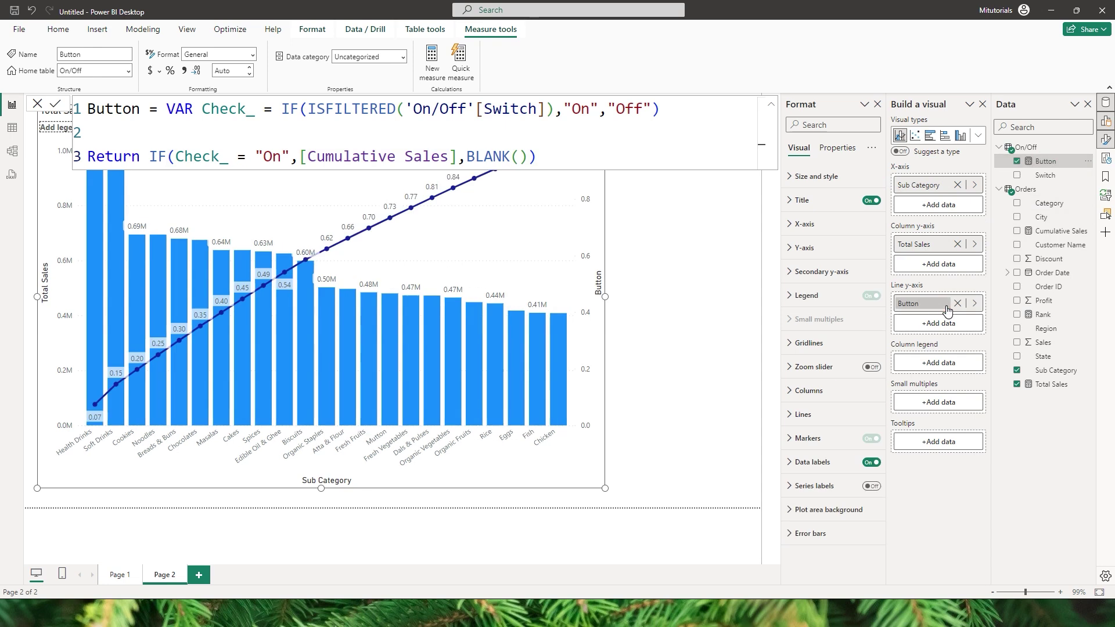
Toggle the slicer off and back on to test how it controls the chart's cumulative line
left_click(676, 197)
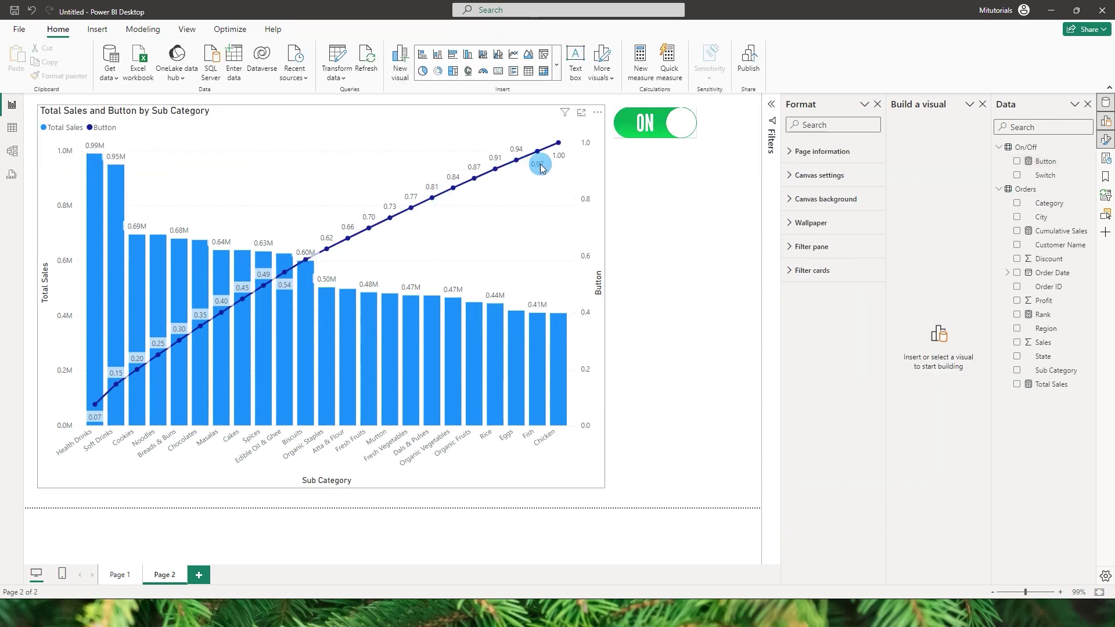
left_click(651, 133)
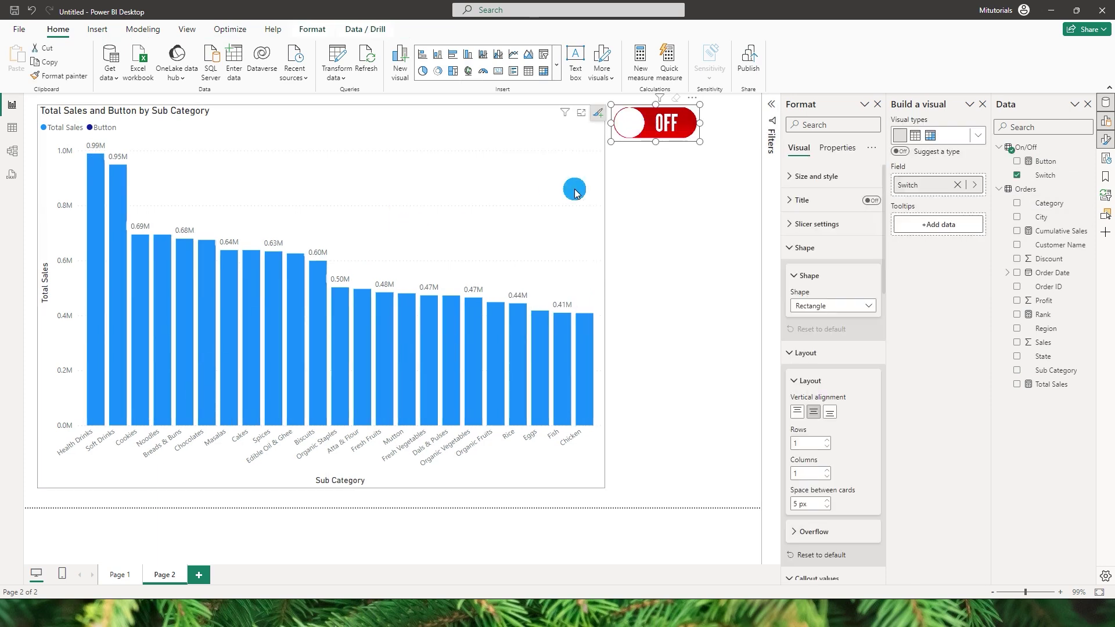
left_click(626, 134)
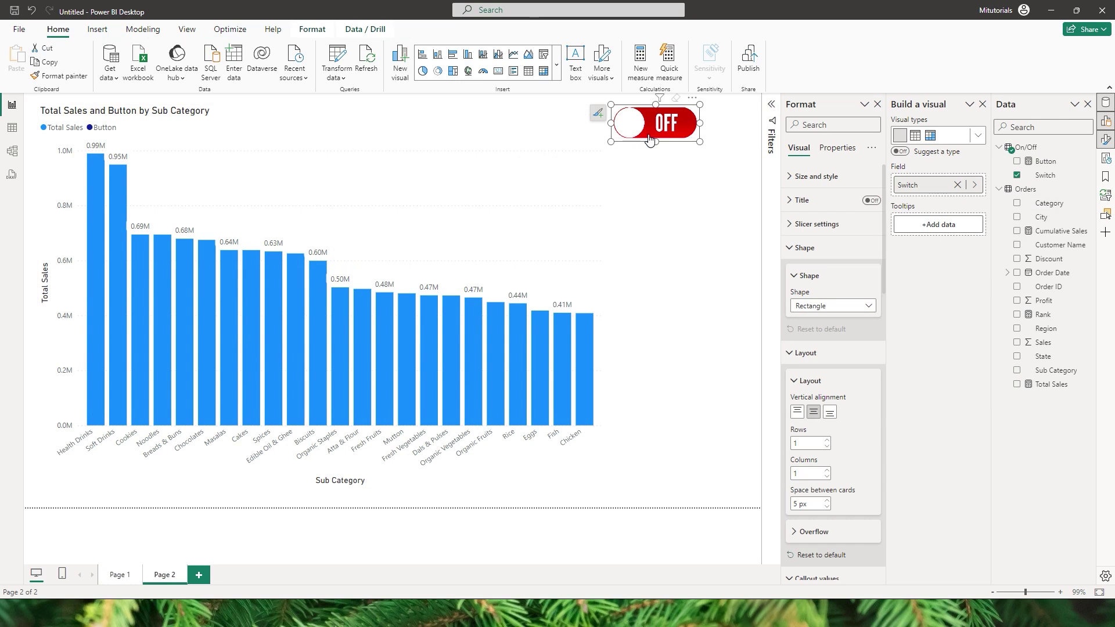
Format the Button measure as a percentage with one decimal place
left_click(429, 189)
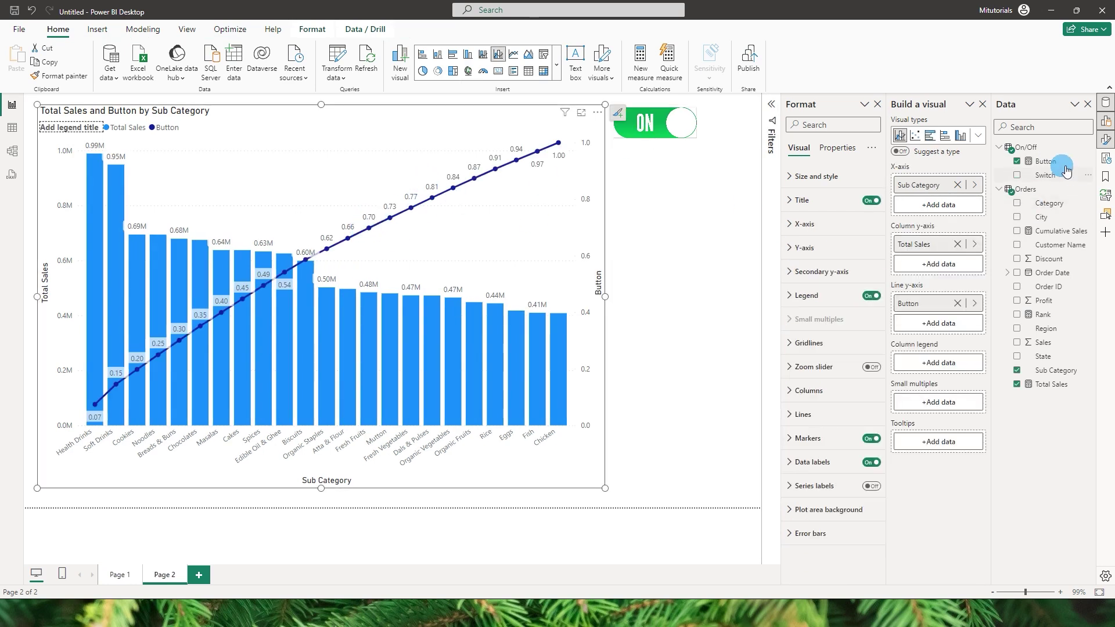
left_click(1045, 162)
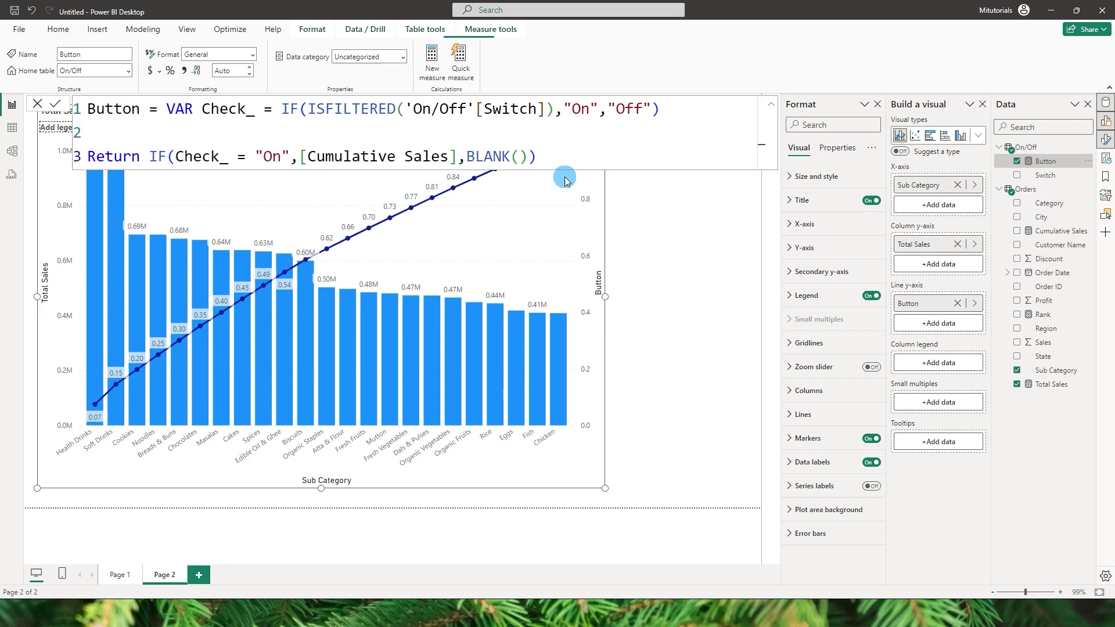
left_click(169, 73)
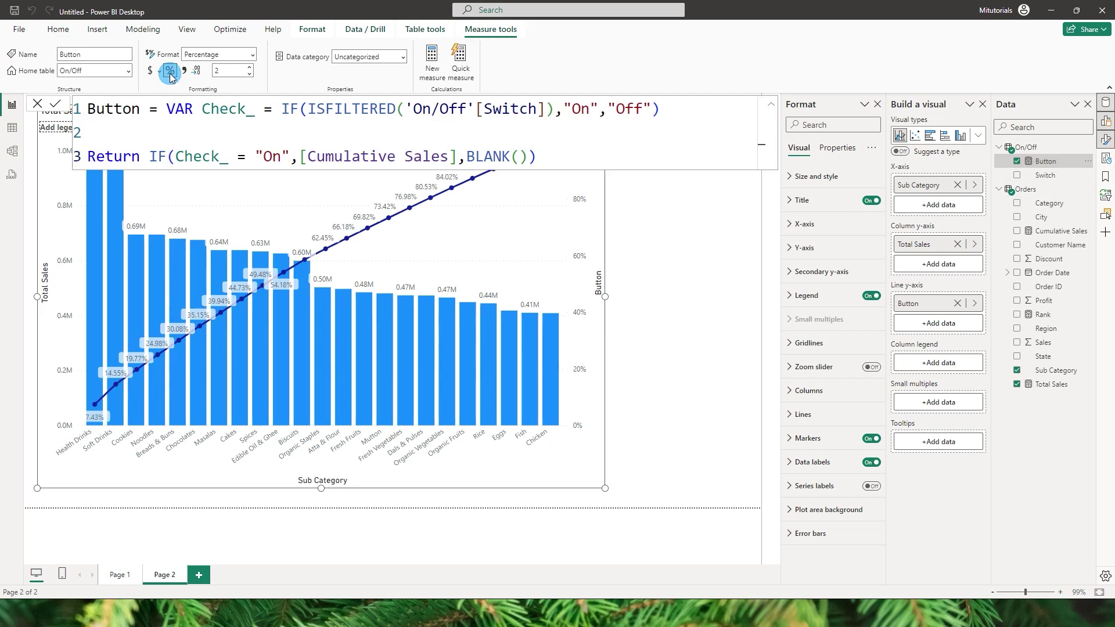
left_click(236, 73)
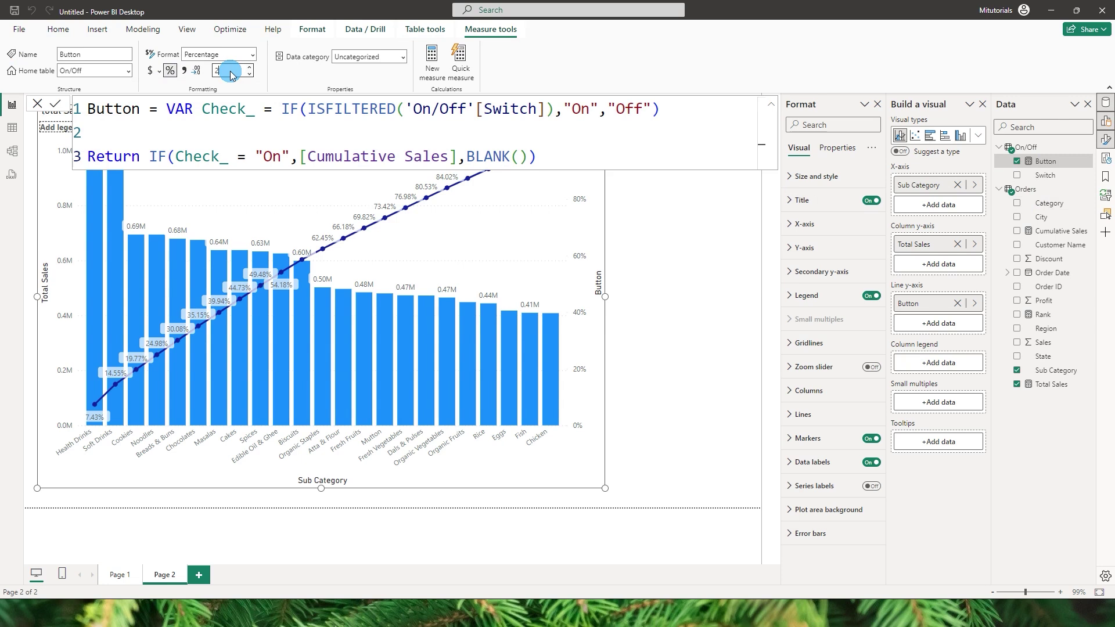
left_click(682, 255)
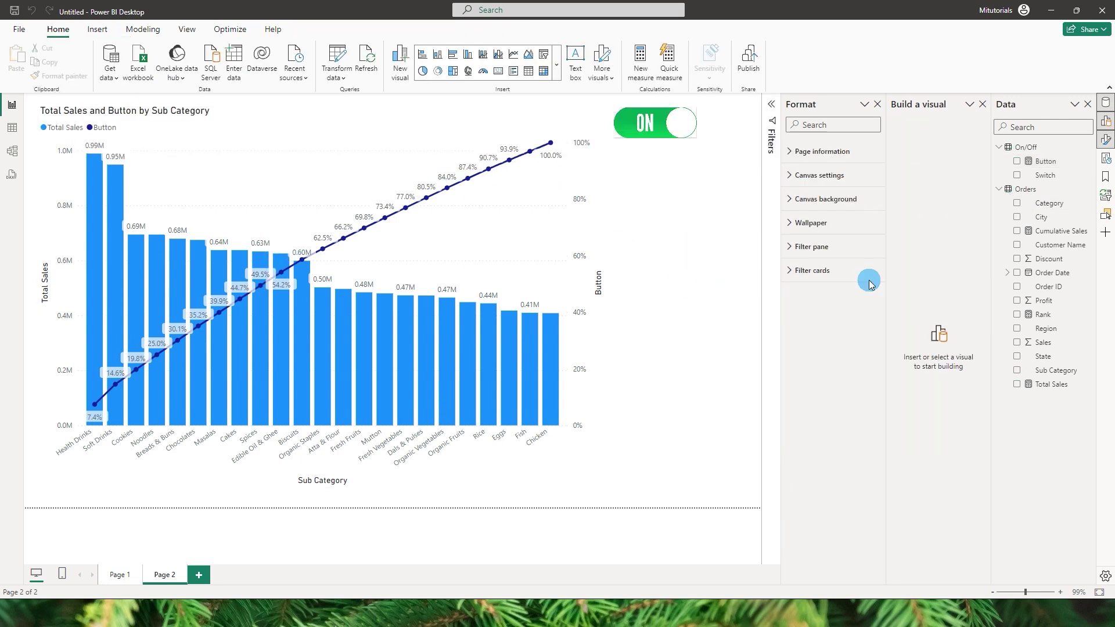
Try diamond and square marker shapes on the chart's cumulative line and open its data label settings
left_click(538, 216)
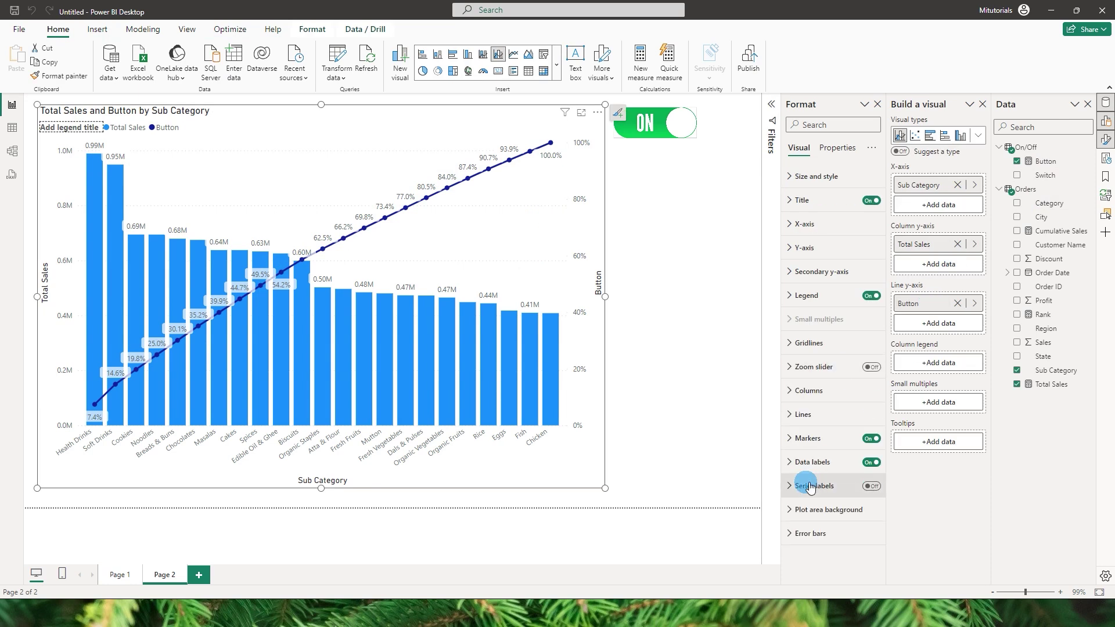
left_click(794, 447)
scroll(843, 439, "down", 3)
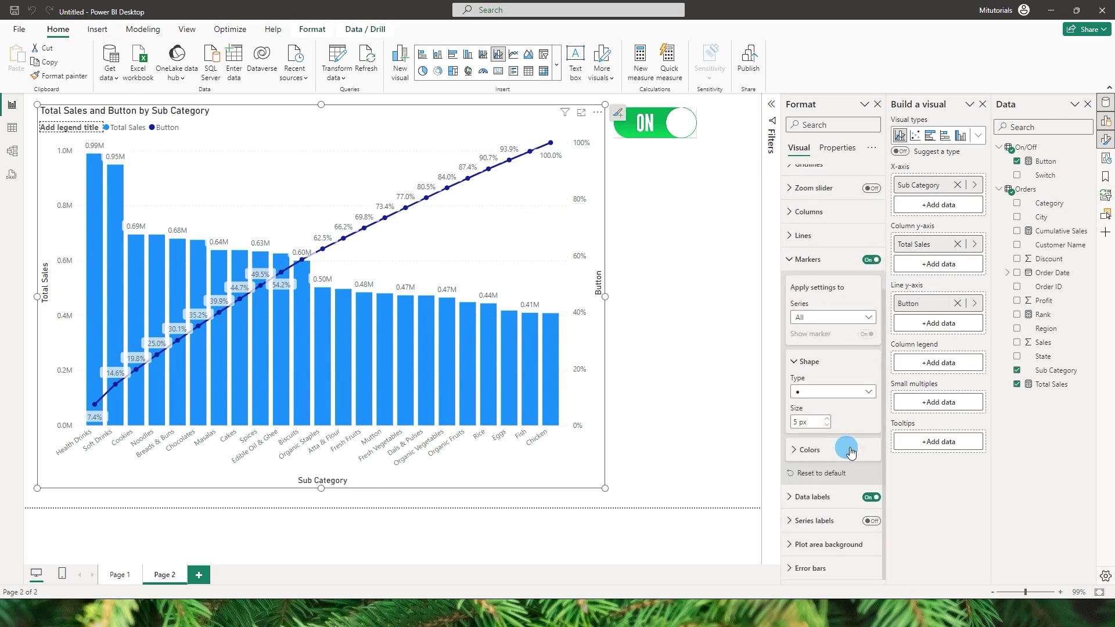
left_click(833, 393)
left_click(829, 405)
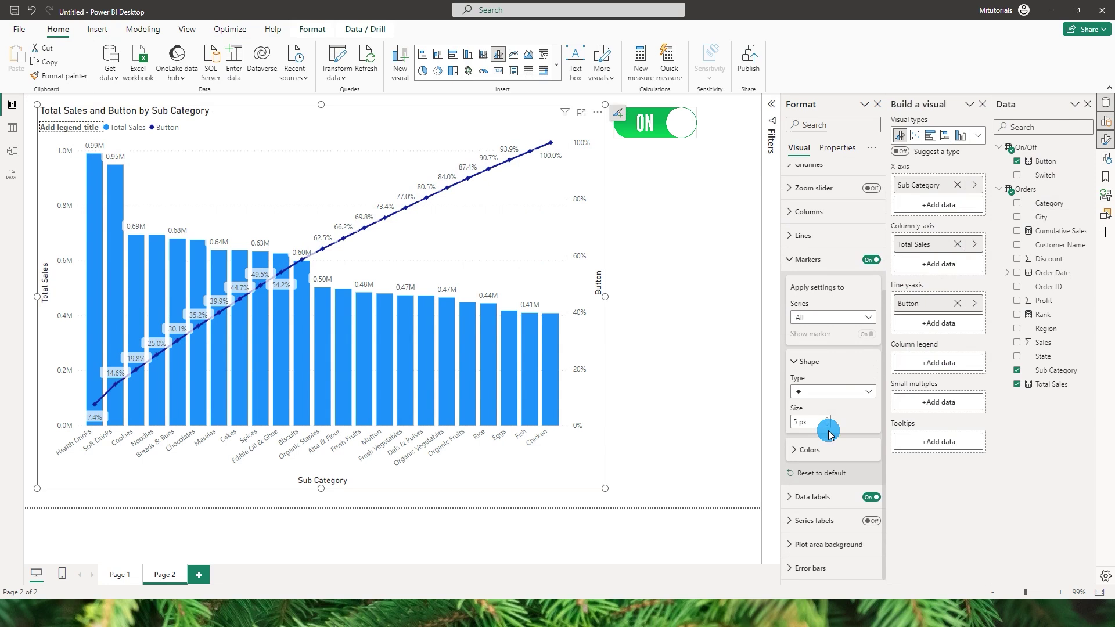
left_click(823, 392)
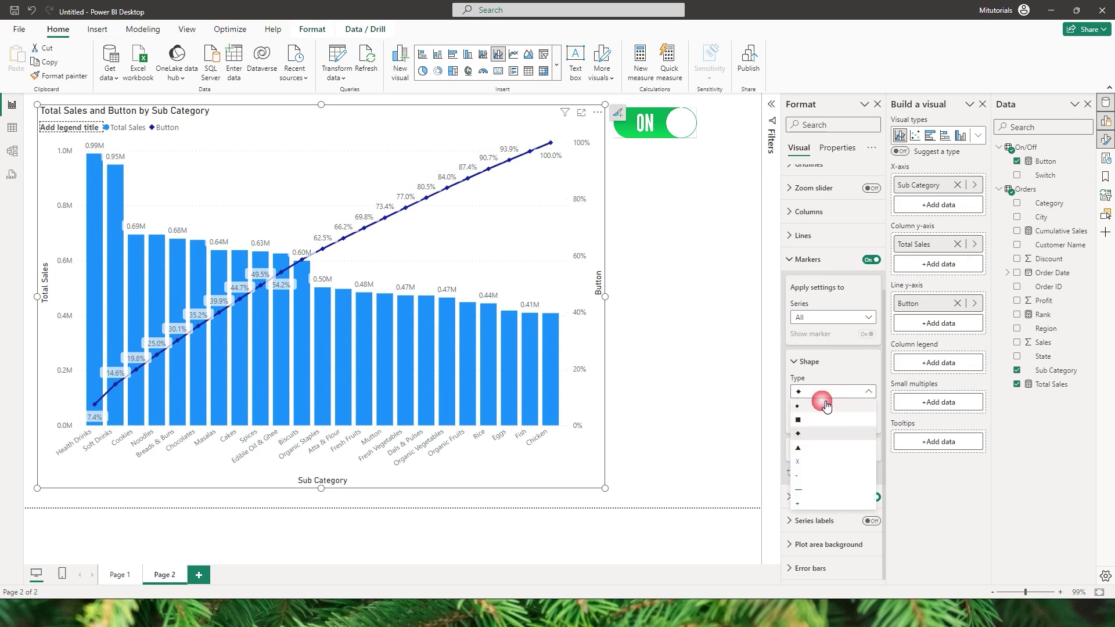
left_click(801, 418)
left_click(812, 498)
scroll(838, 485, "down", 3)
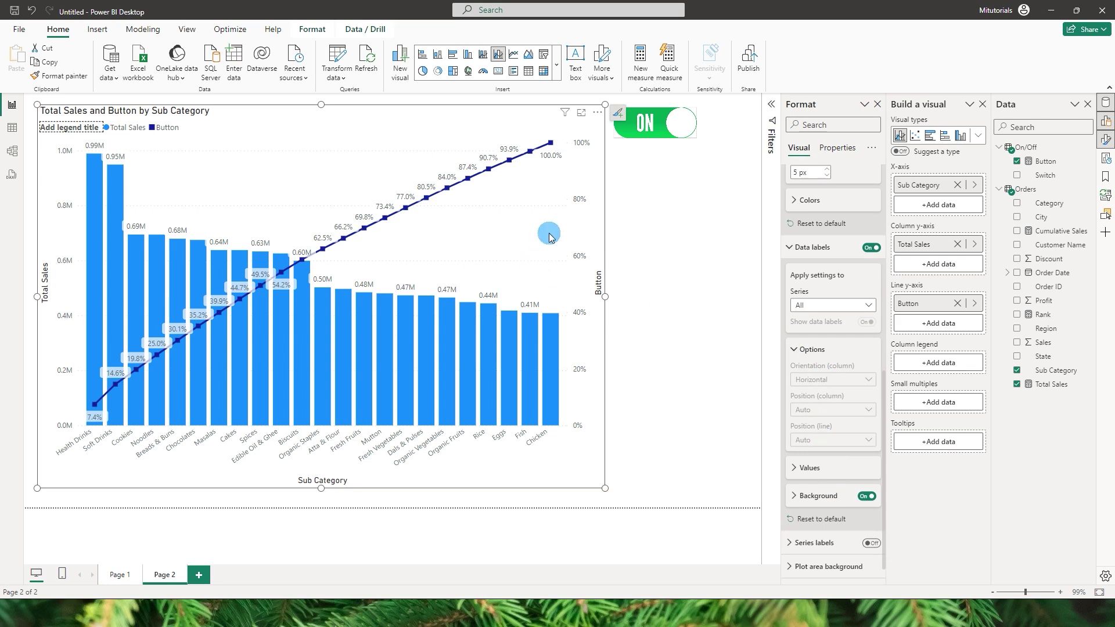
left_click(673, 220)
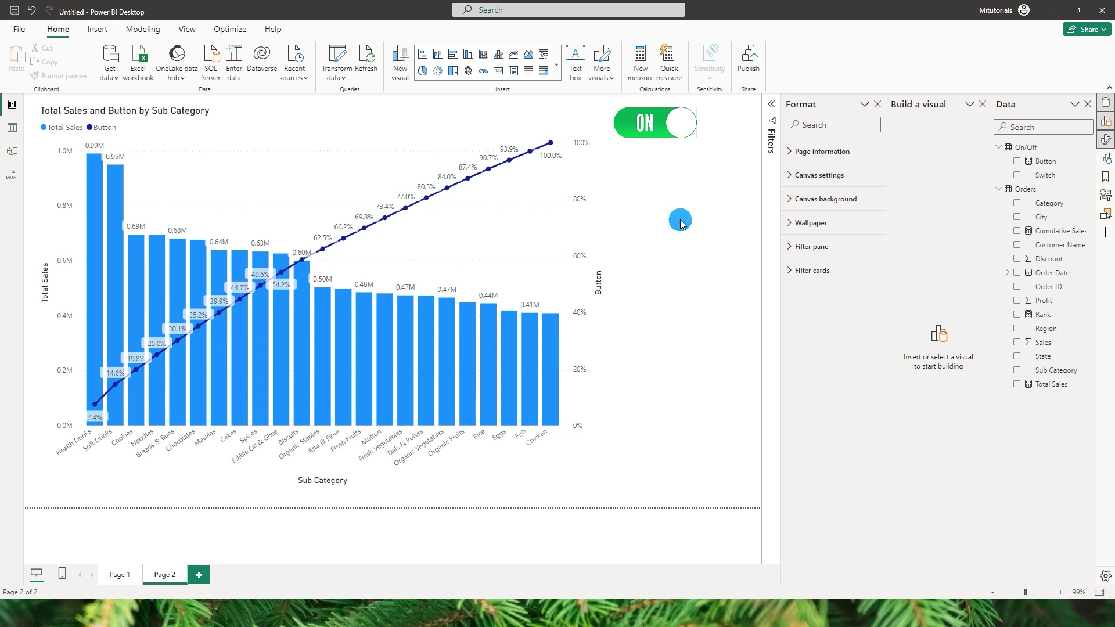